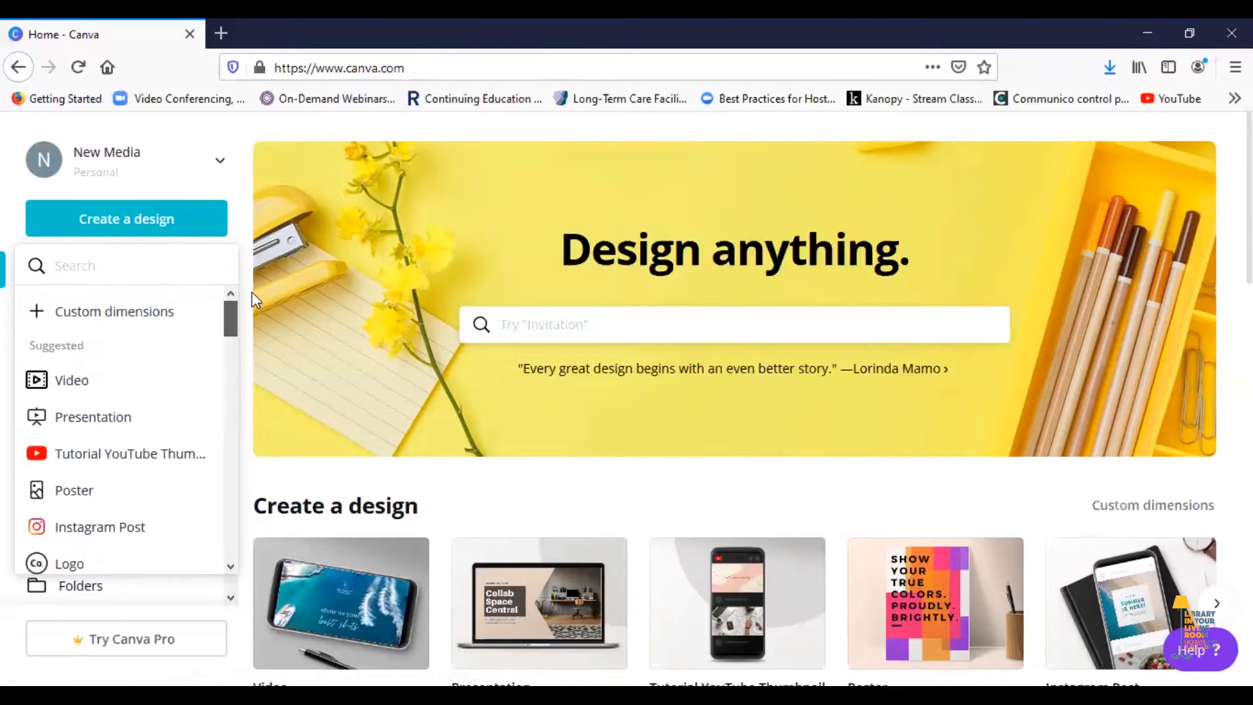
Create a Video design and upload all five photos from the fathers folder on the Desktop.
left_click(71, 381)
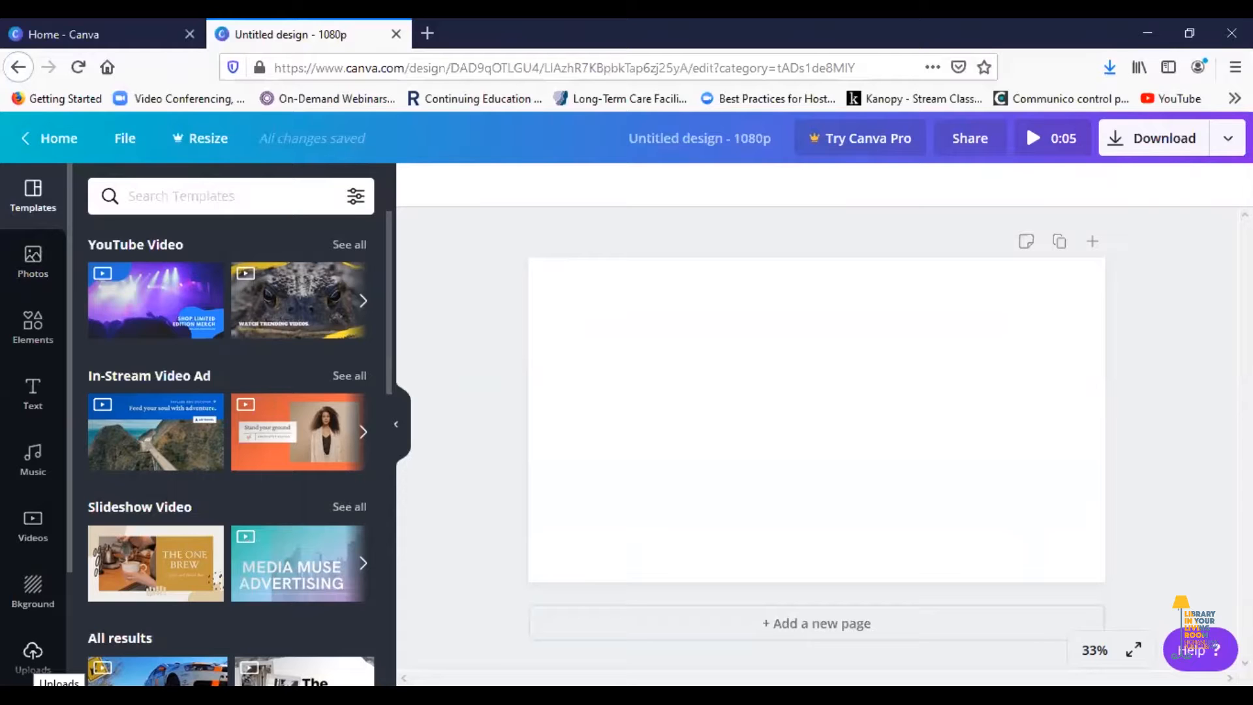
left_click(32, 655)
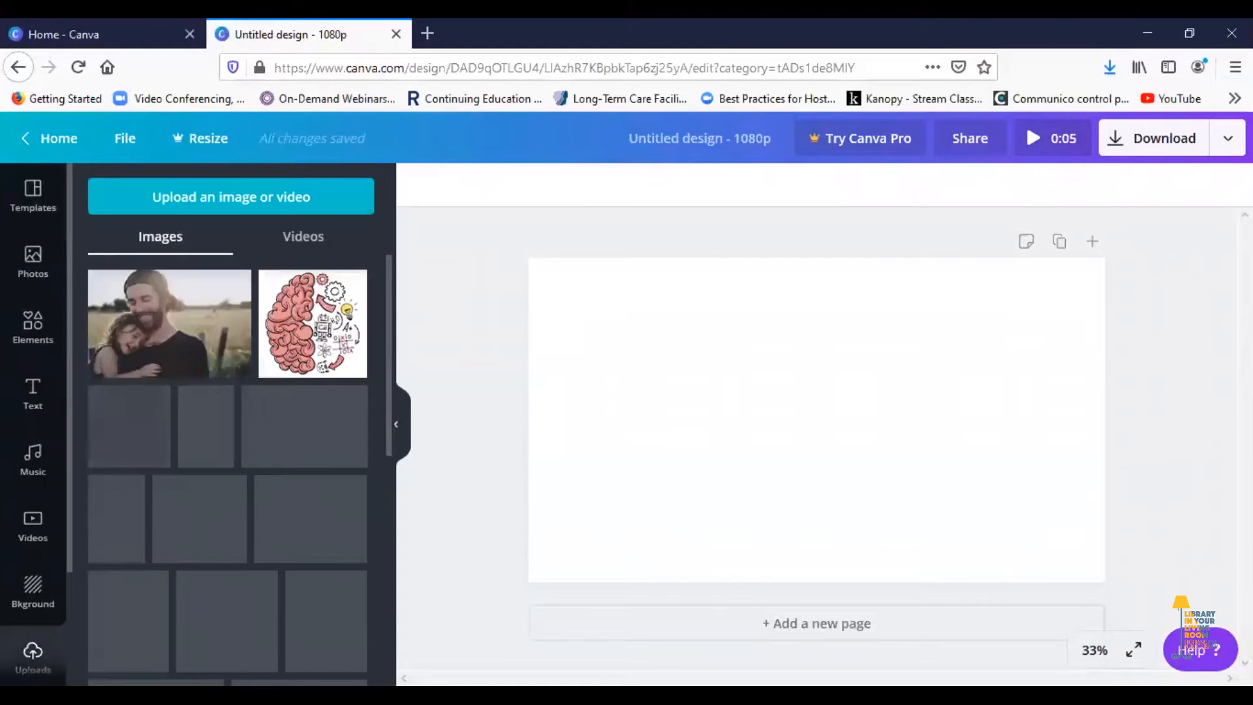
left_click(201, 197)
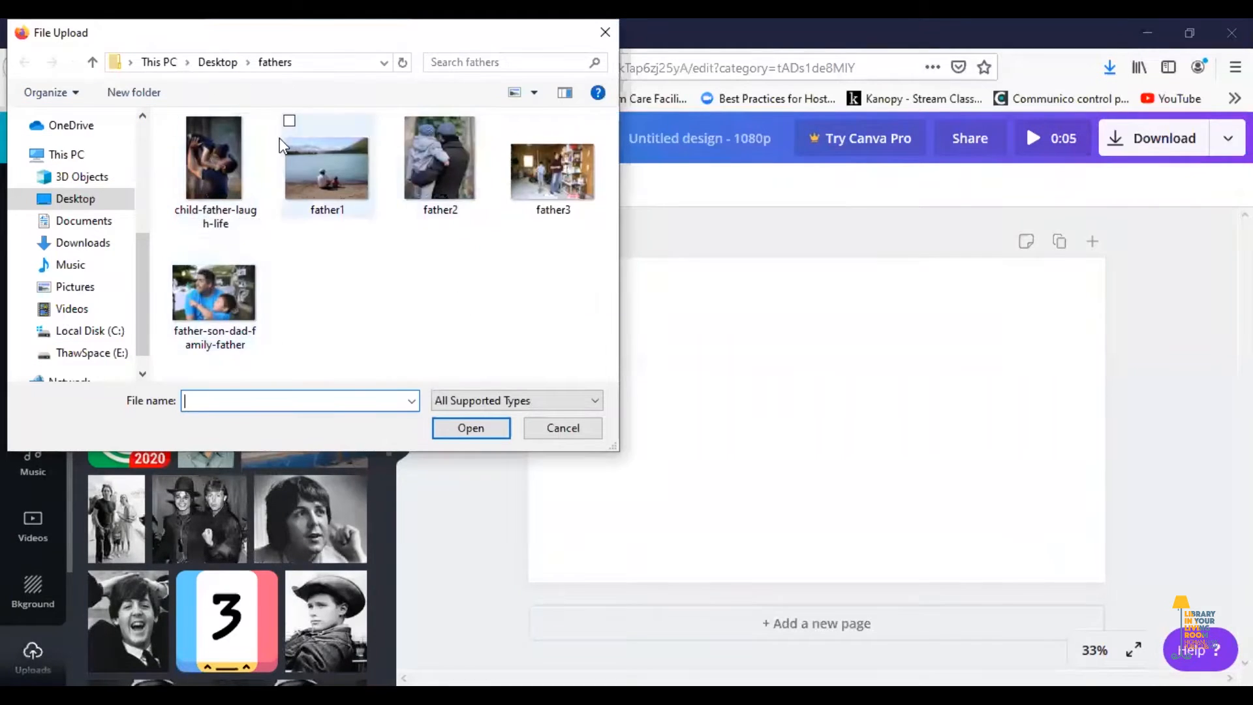
left_click(217, 172)
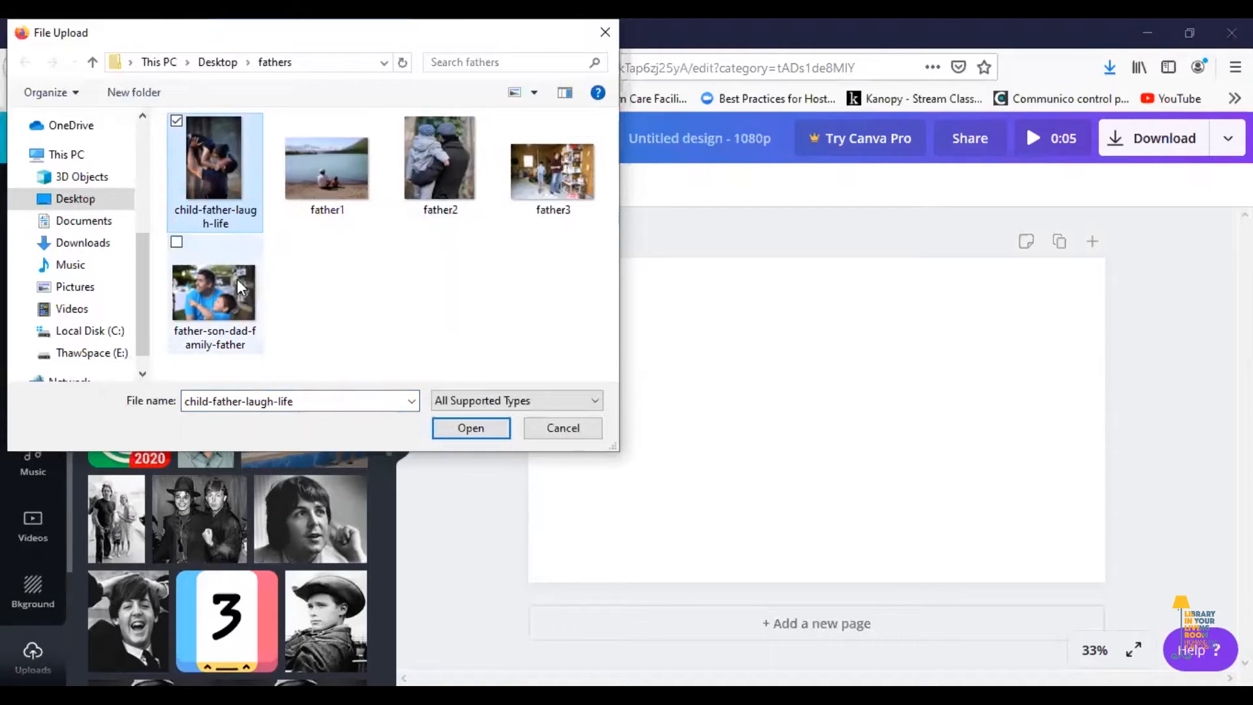
left_click(225, 317, "shift")
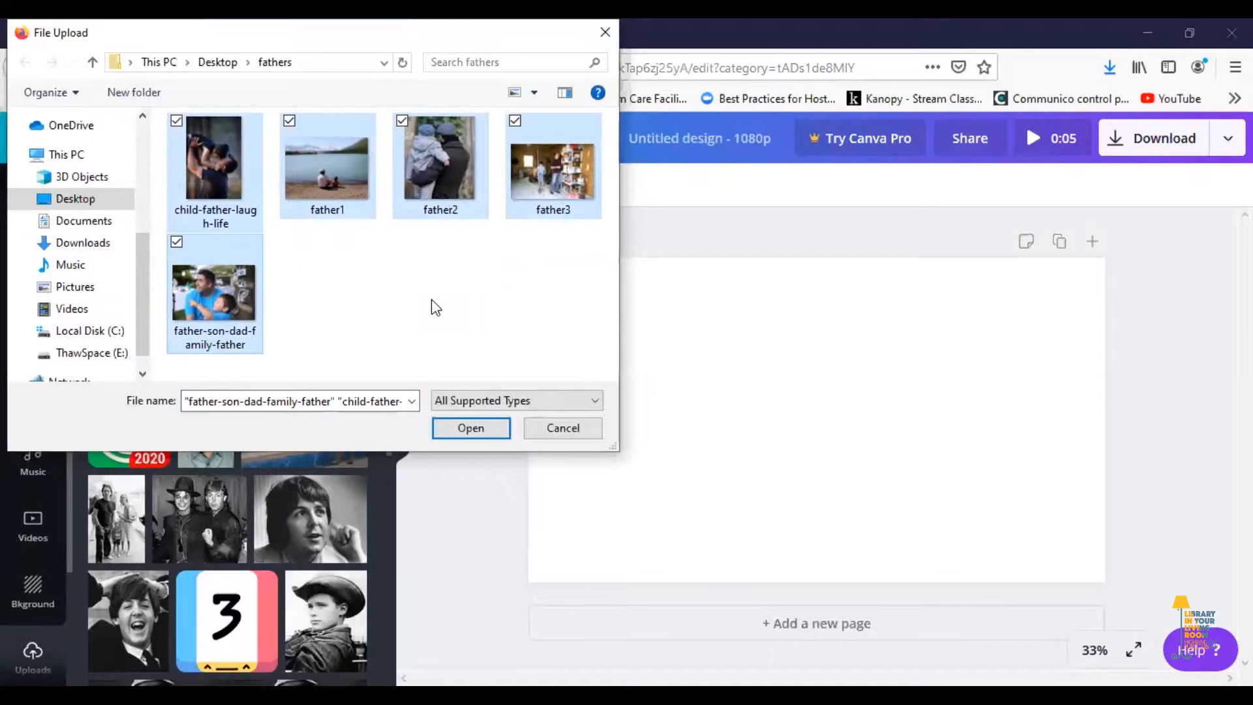
left_click(470, 428)
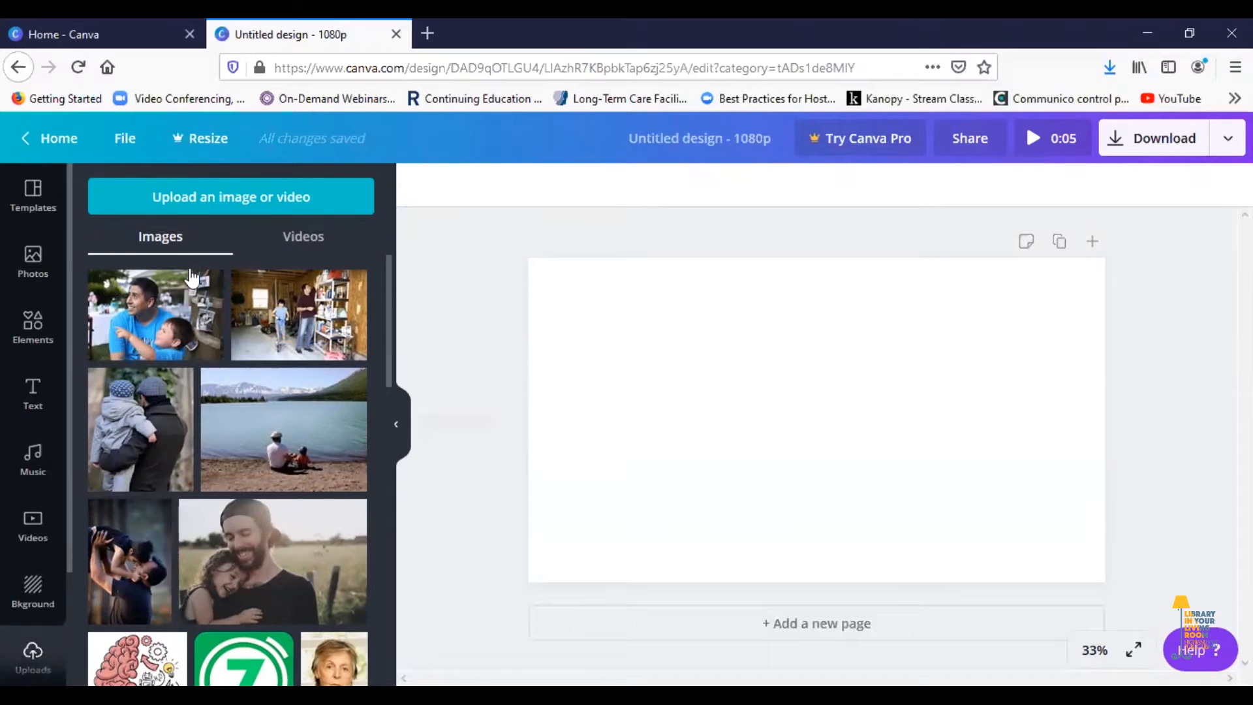
Search the elements for "newspaper" and place the free grey front-page newspaper graphic on the blank page.
left_click(34, 326)
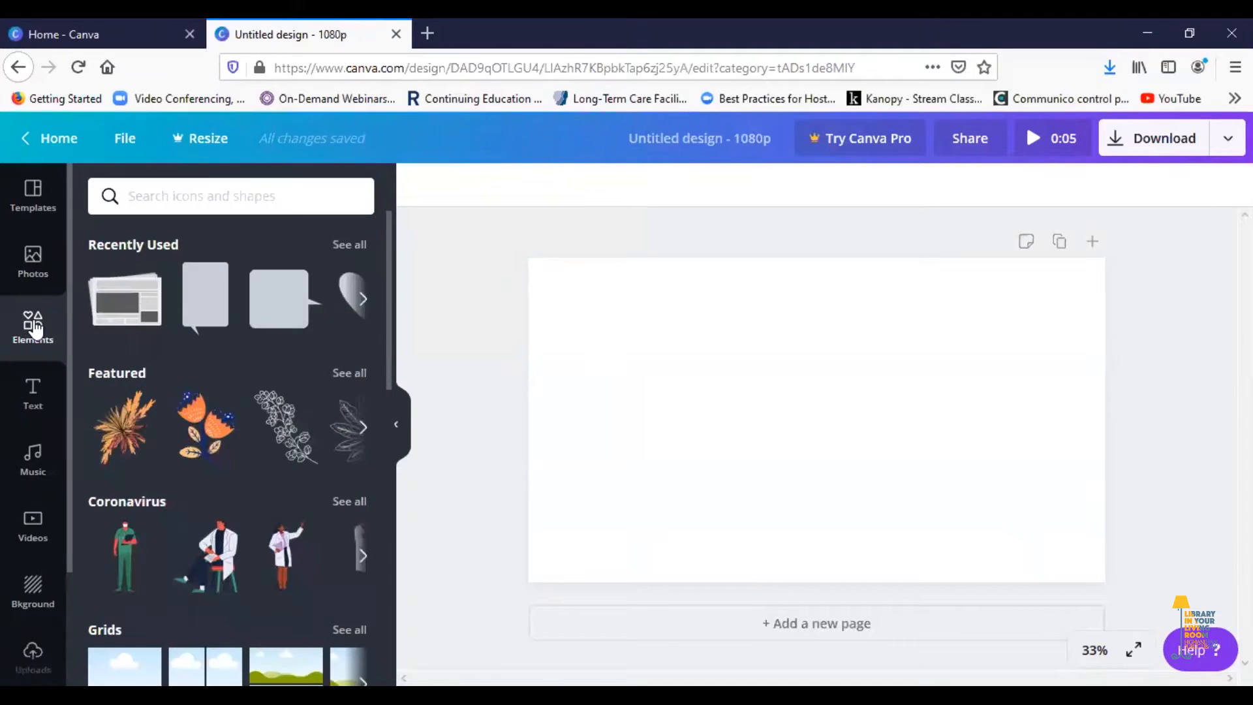
left_click(179, 190)
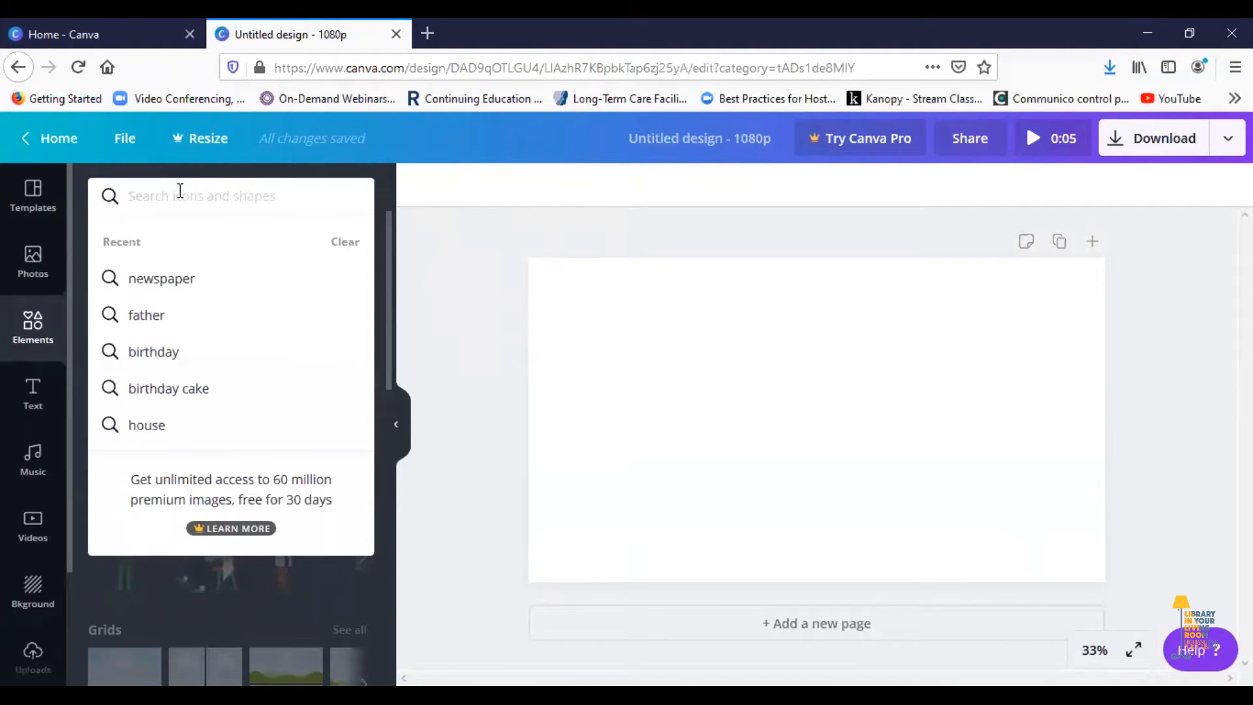
type("newspaper")
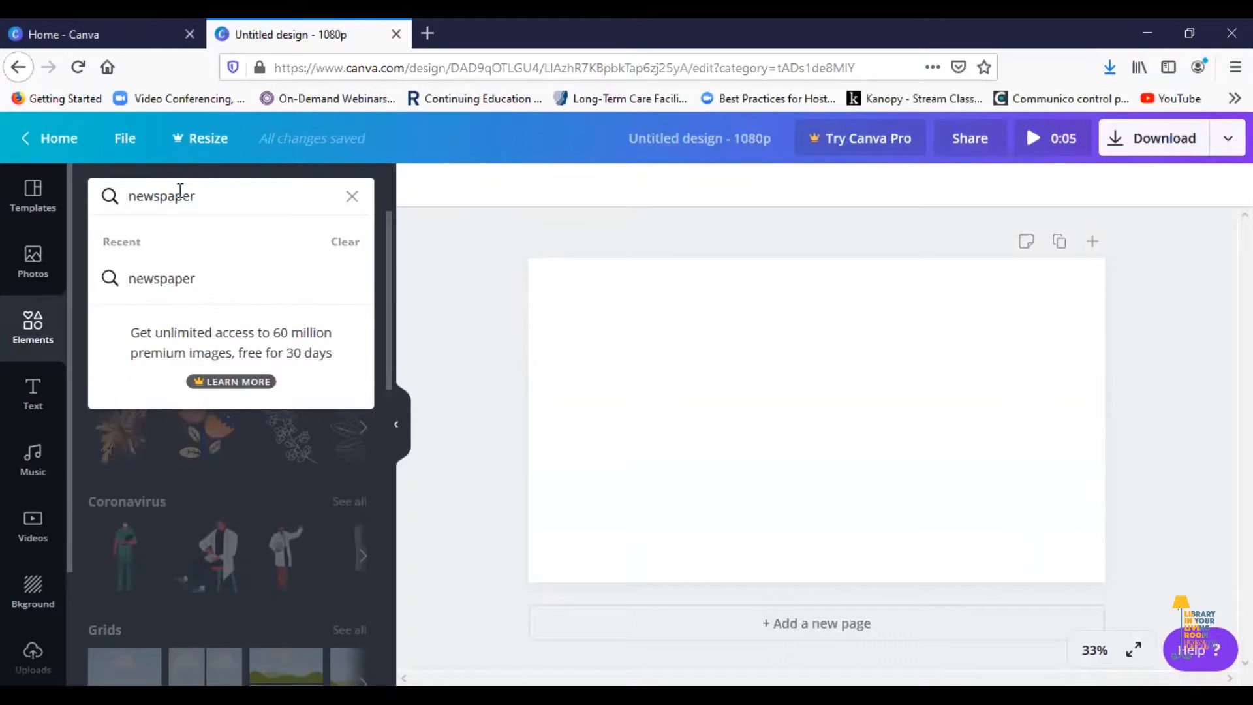
key("Return")
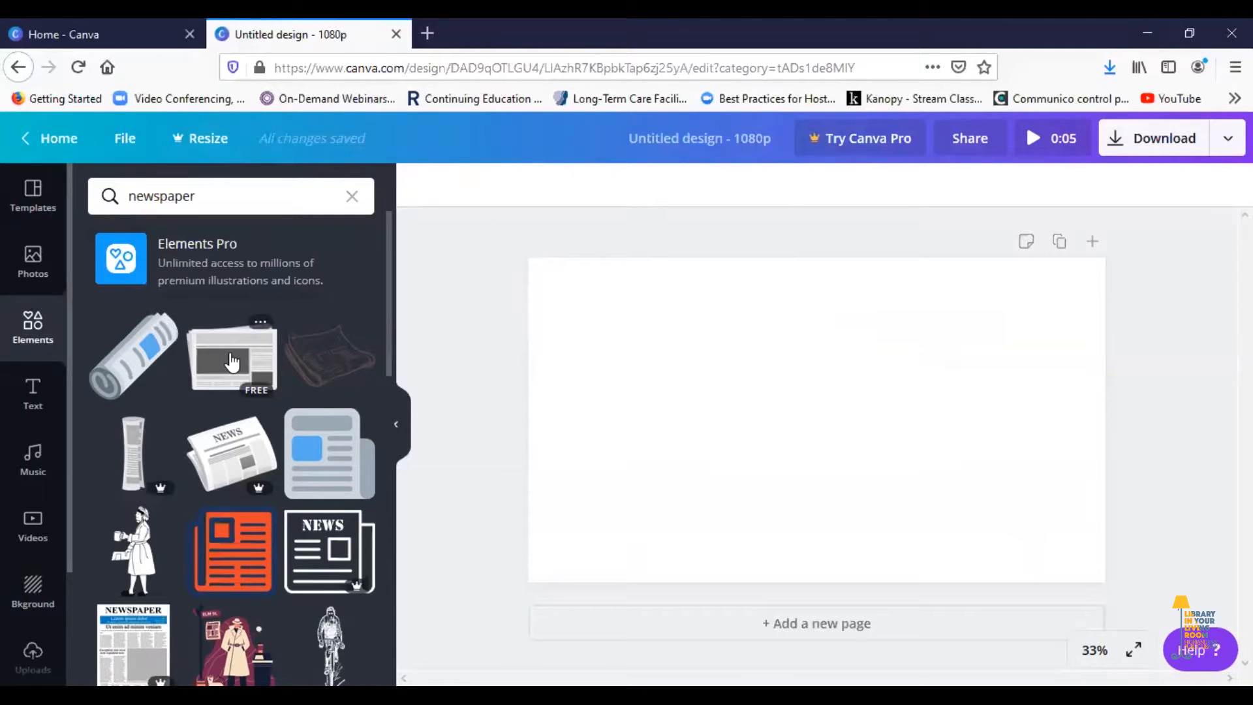
left_click_drag(232, 362, 785, 385)
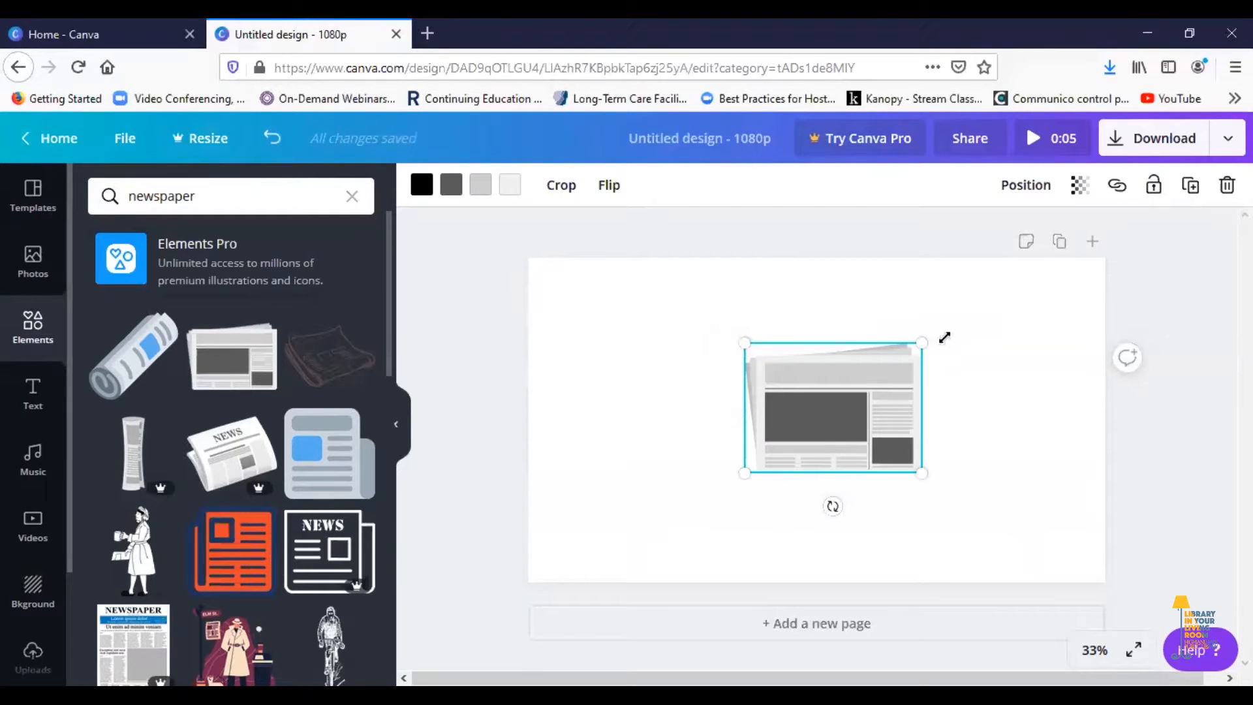
Enlarge the newspaper graphic to nearly the full page height and centre it on the page.
left_click_drag(745, 343, 629, 293)
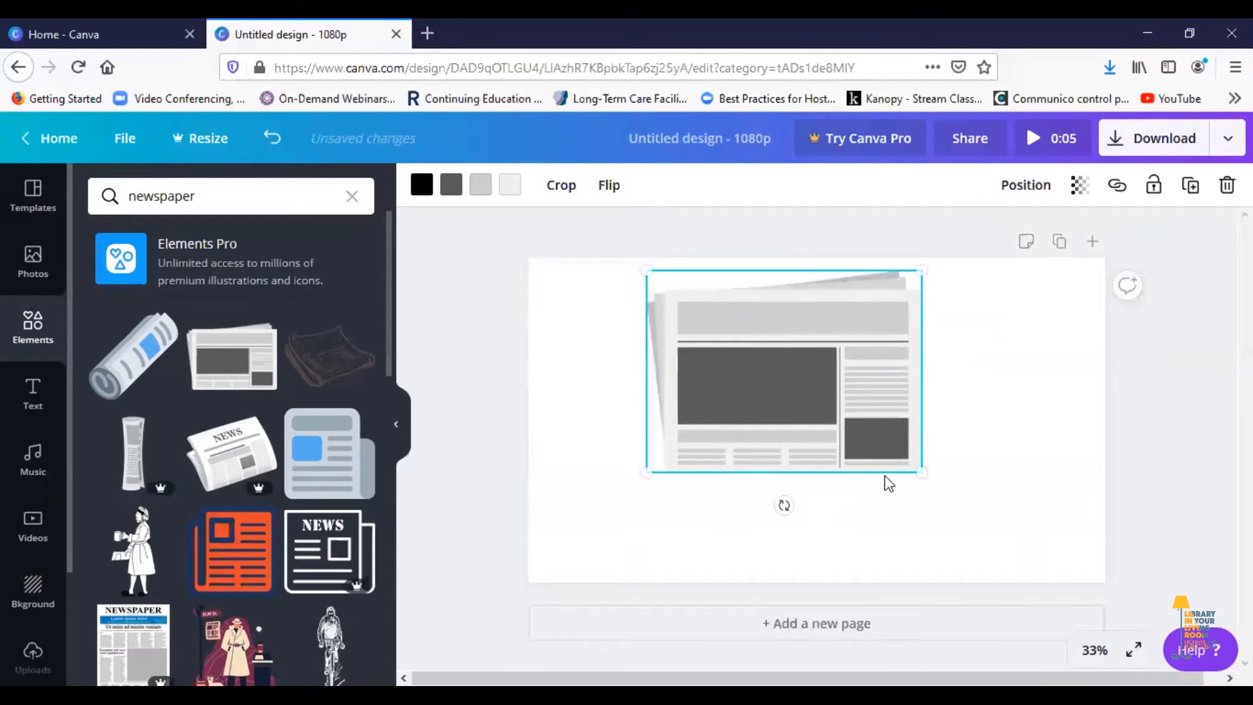
left_click_drag(922, 471, 1014, 590)
left_click_drag(874, 417, 812, 418)
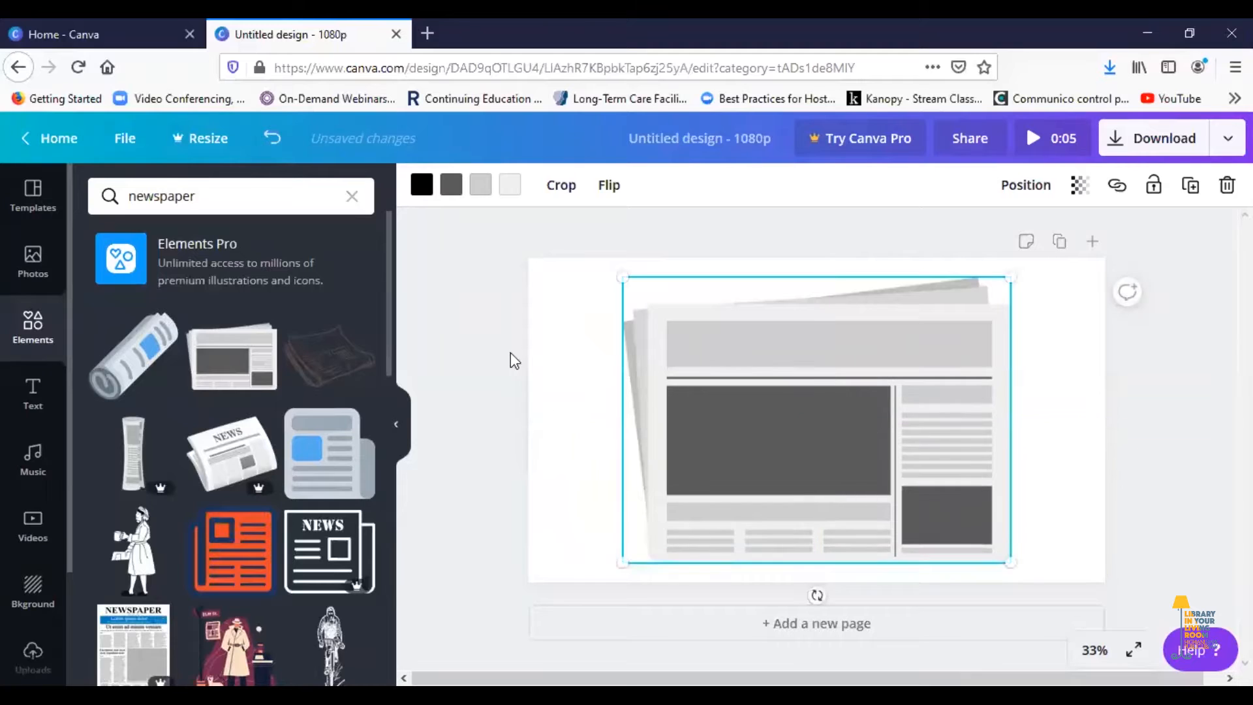
left_click(519, 402)
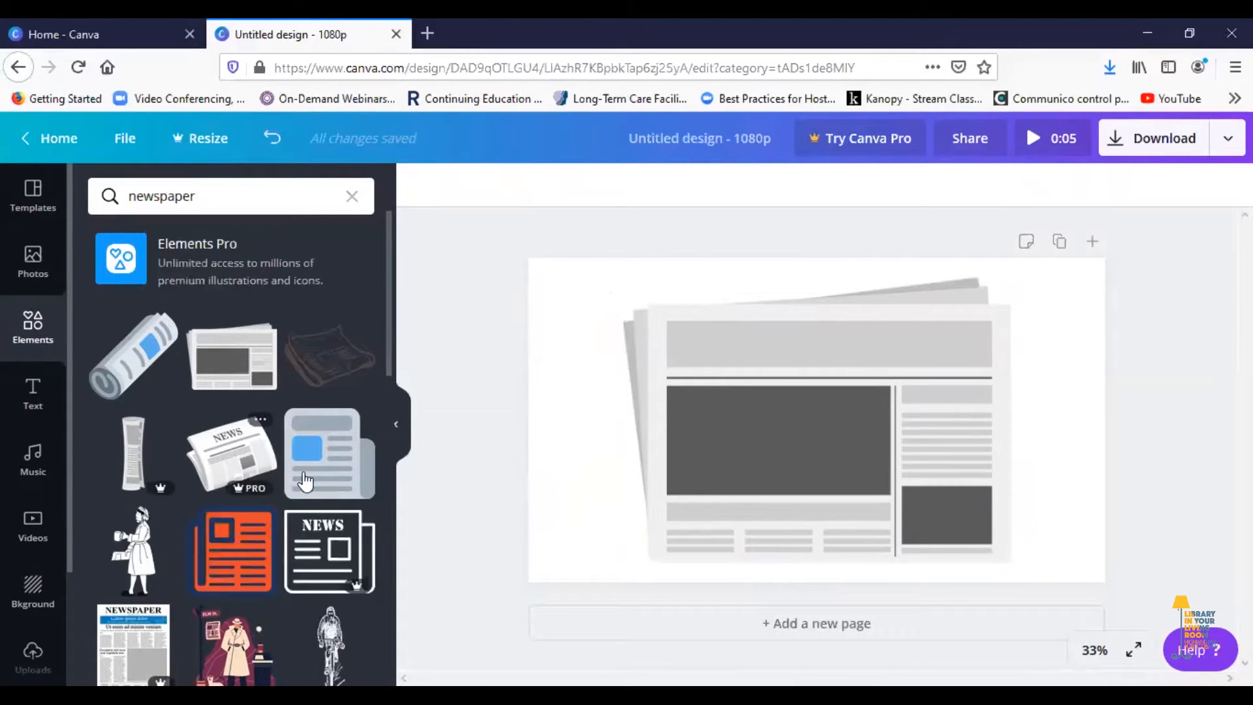
Set the page background to the medium blue from the default colors.
left_click(586, 304)
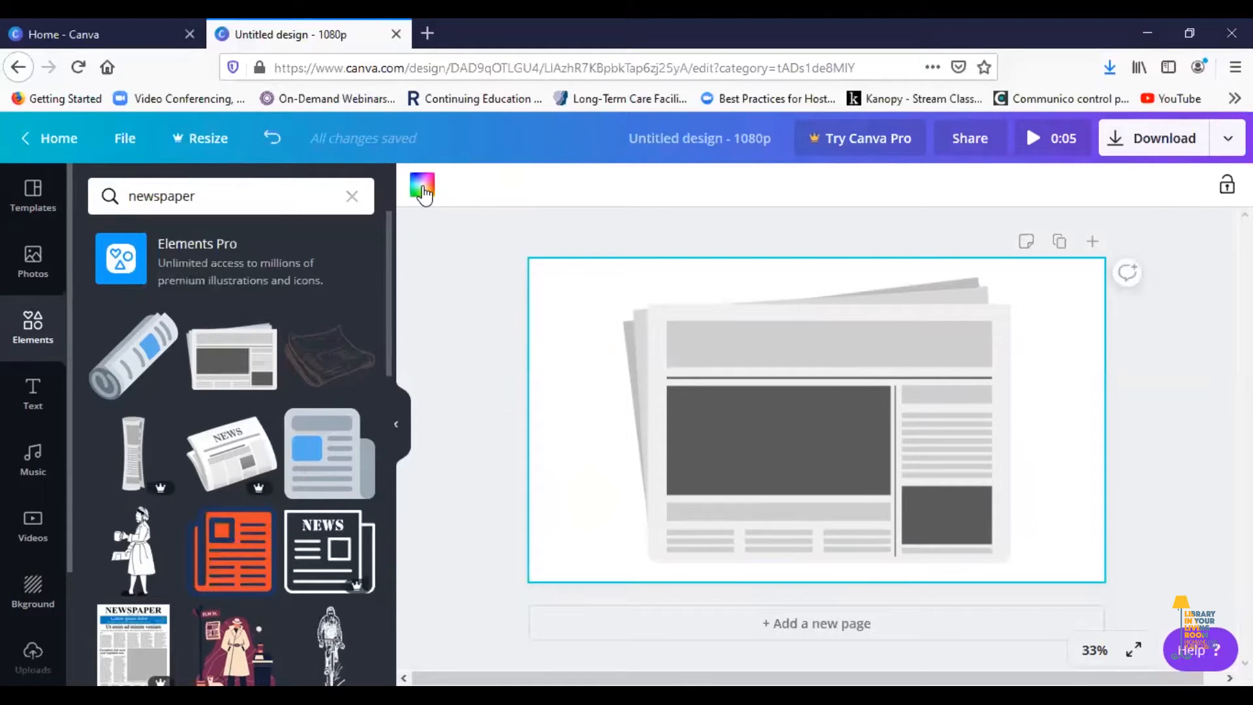
left_click(423, 189)
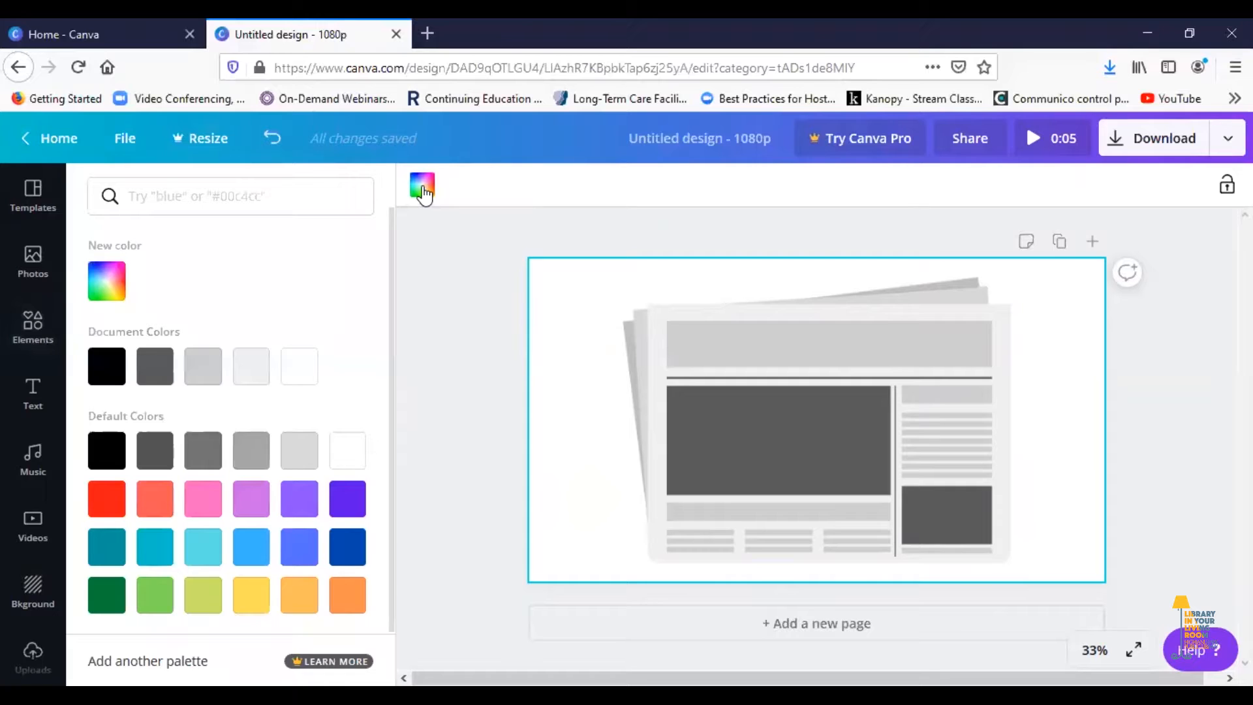
left_click(298, 553)
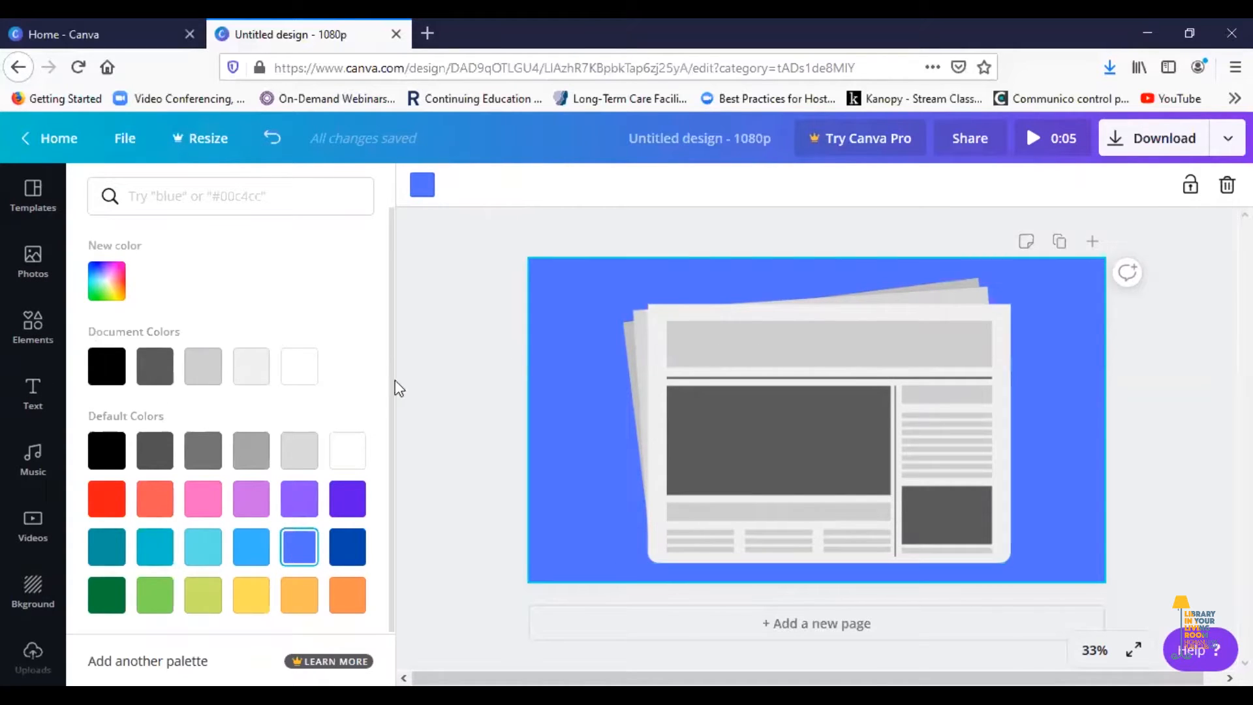
Add a subheading over the newspaper's headline band and widen its text box to the band's full width.
left_click(32, 395)
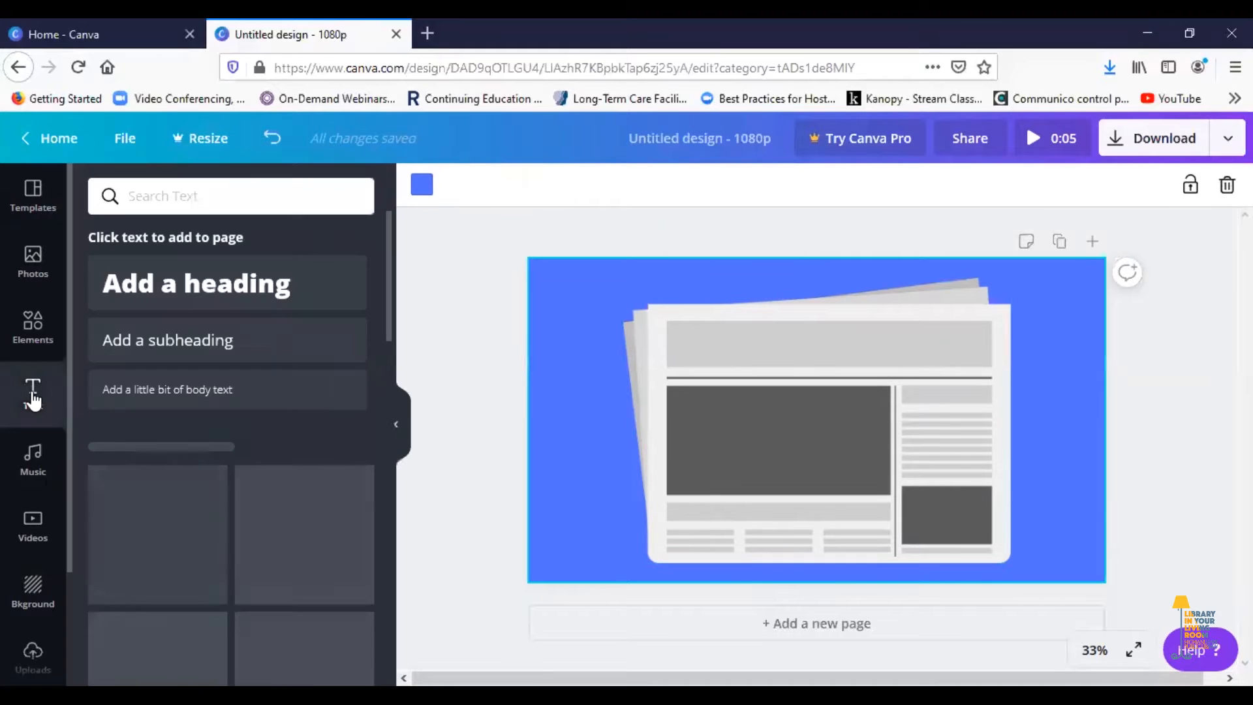
left_click(184, 347)
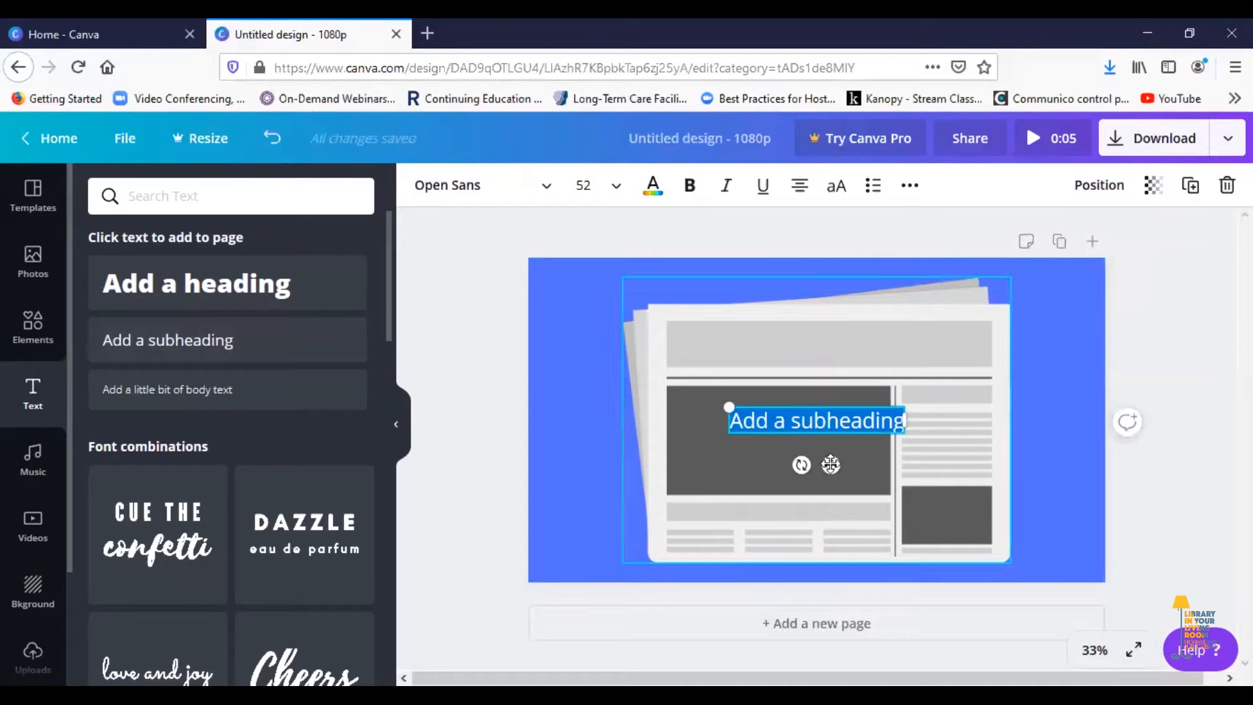
left_click_drag(830, 465, 768, 392)
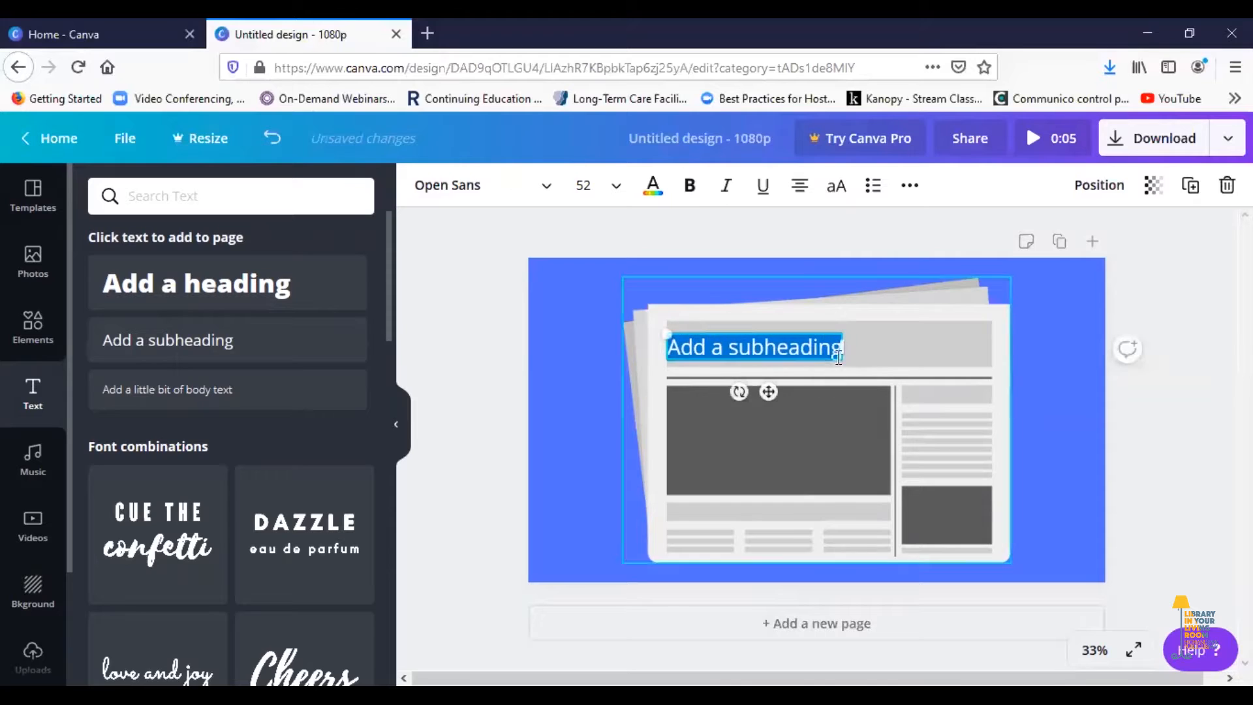
left_click_drag(843, 347, 992, 342)
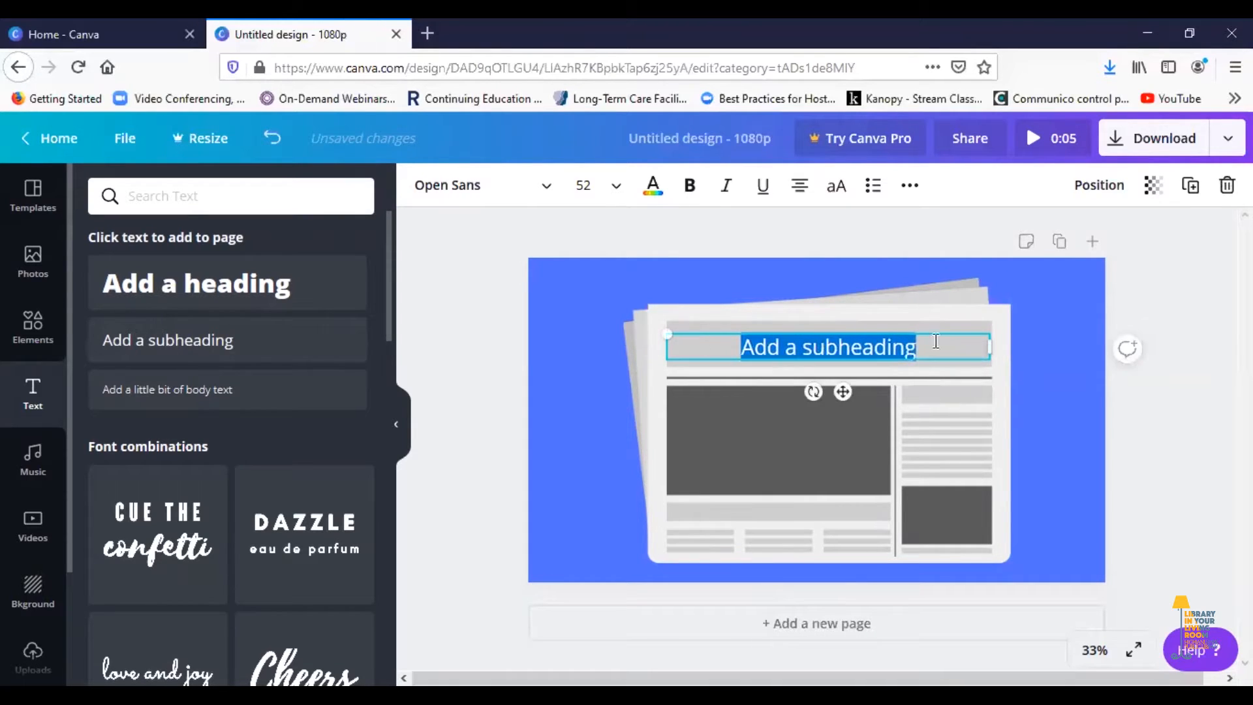
Set the subheading's font to Eczar SemiBold and replace its text with "World's Greates Dad!".
left_click(470, 189)
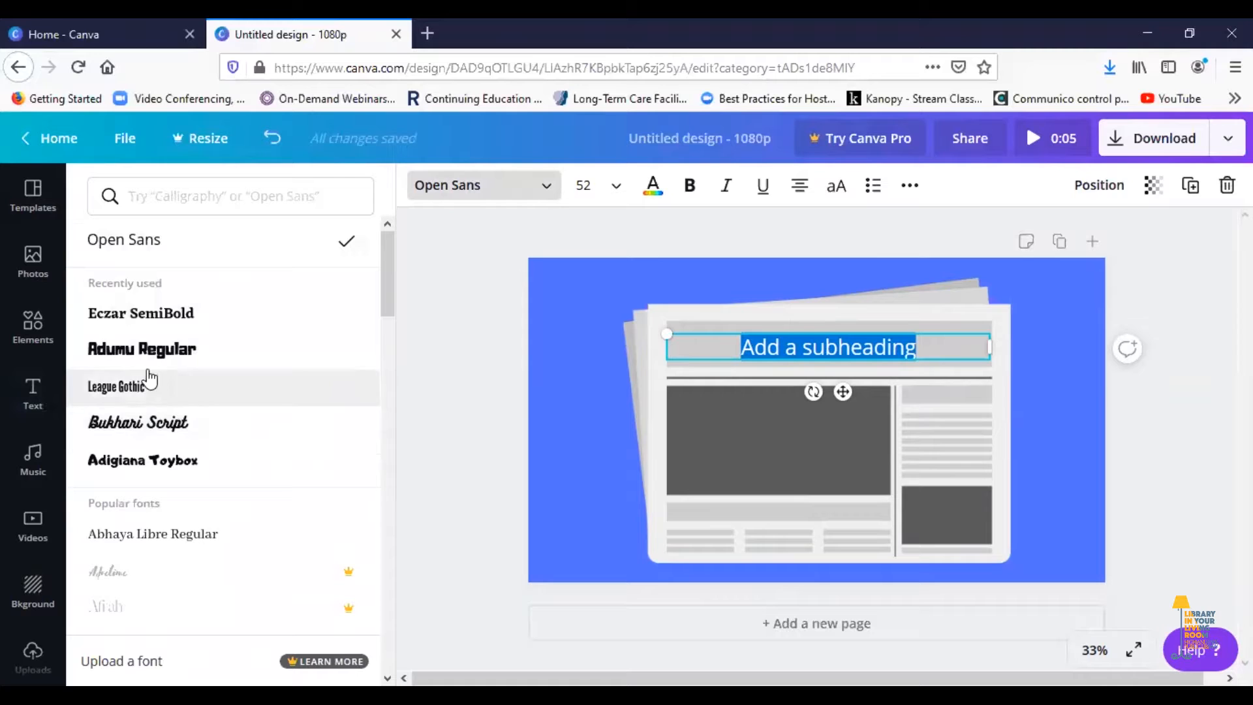
left_click(152, 315)
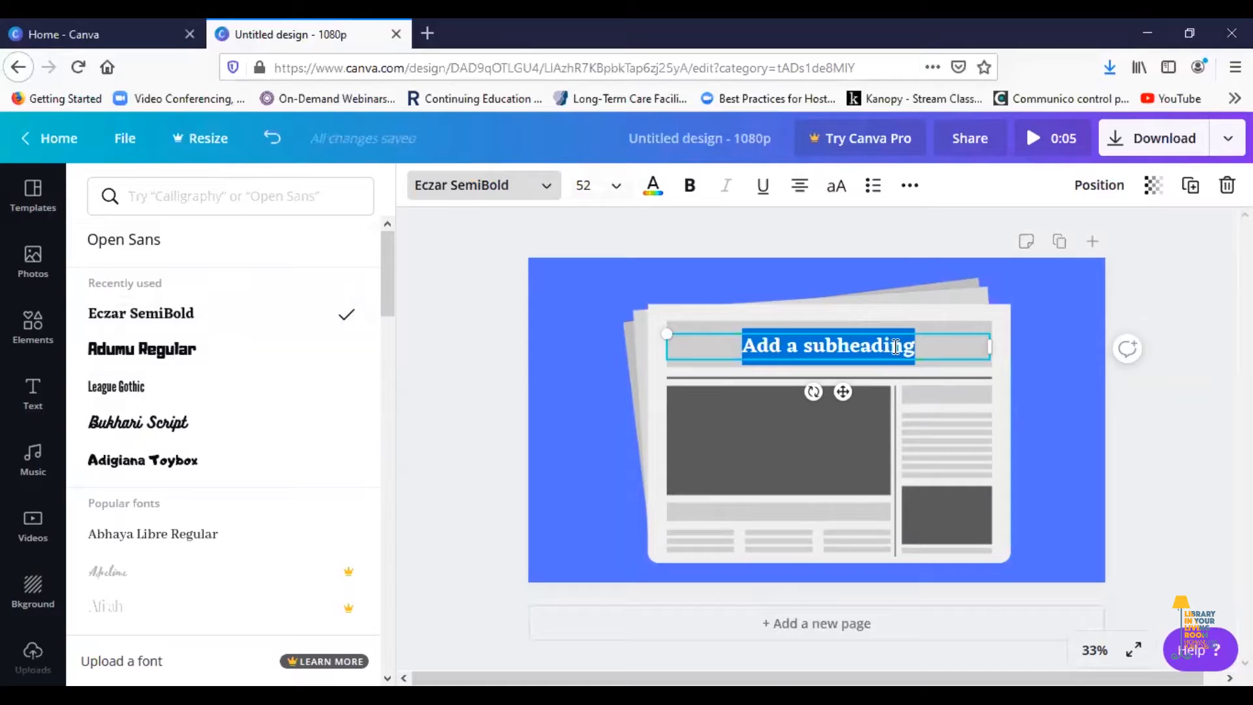
type("Wor")
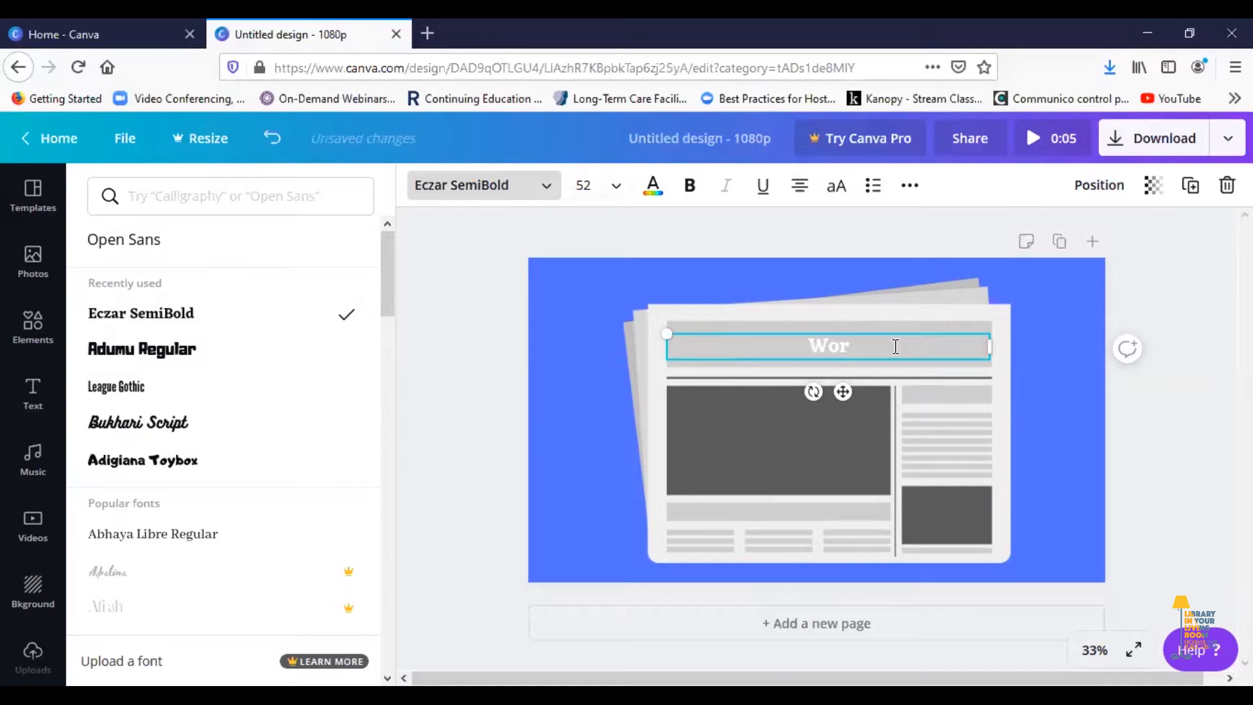
type("ld's Greates Dat")
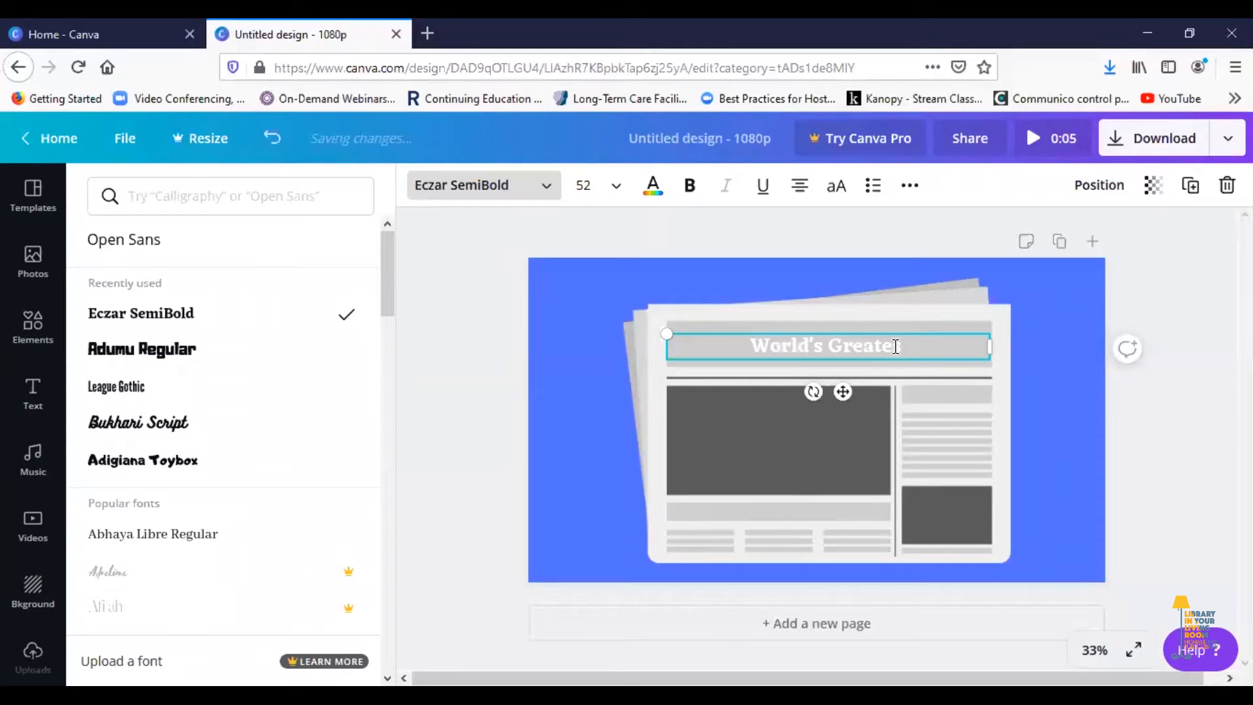
key("BackSpace")
type("d!")
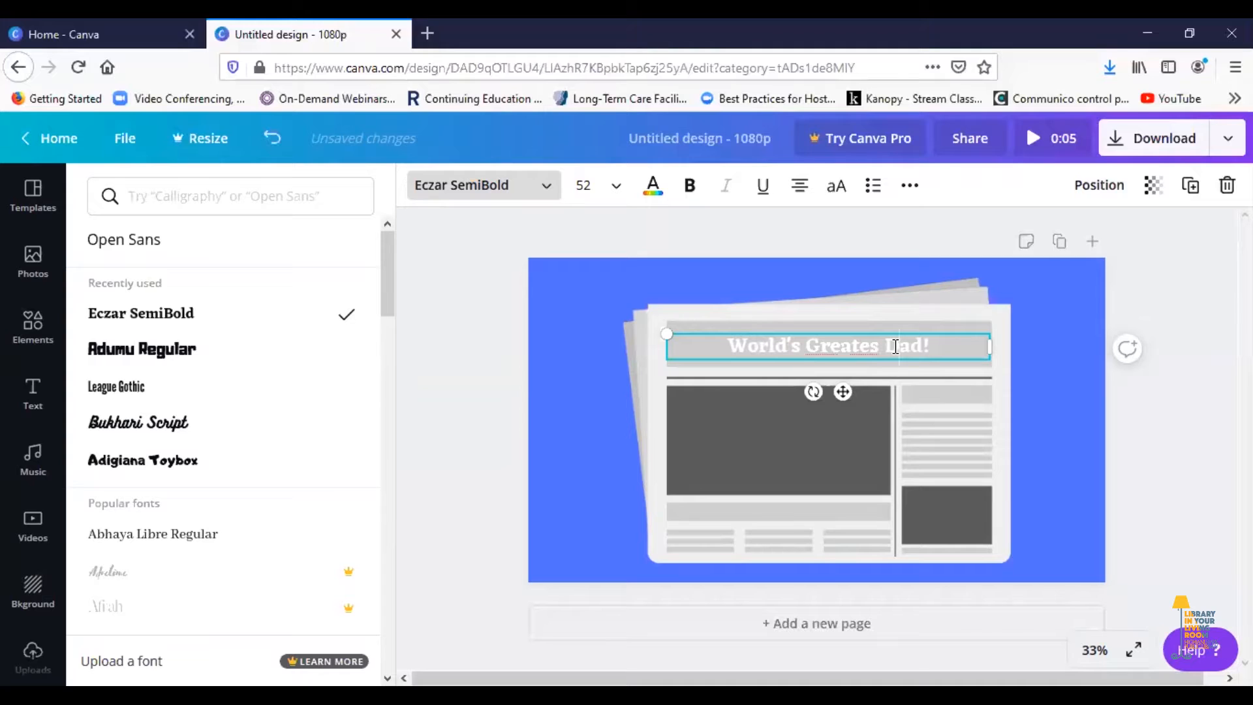
Change the whole headline's text color to black.
double_click(895, 346)
left_click_drag(963, 345, 643, 339)
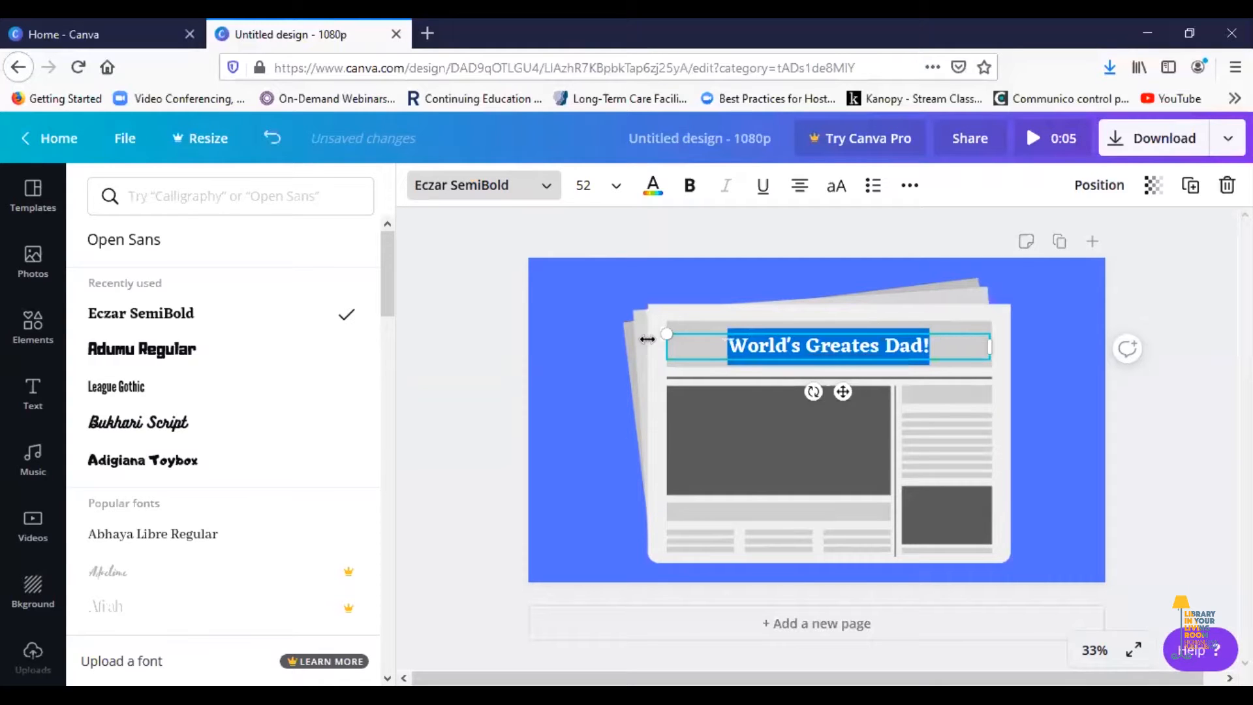
left_click(652, 186)
left_click(102, 376)
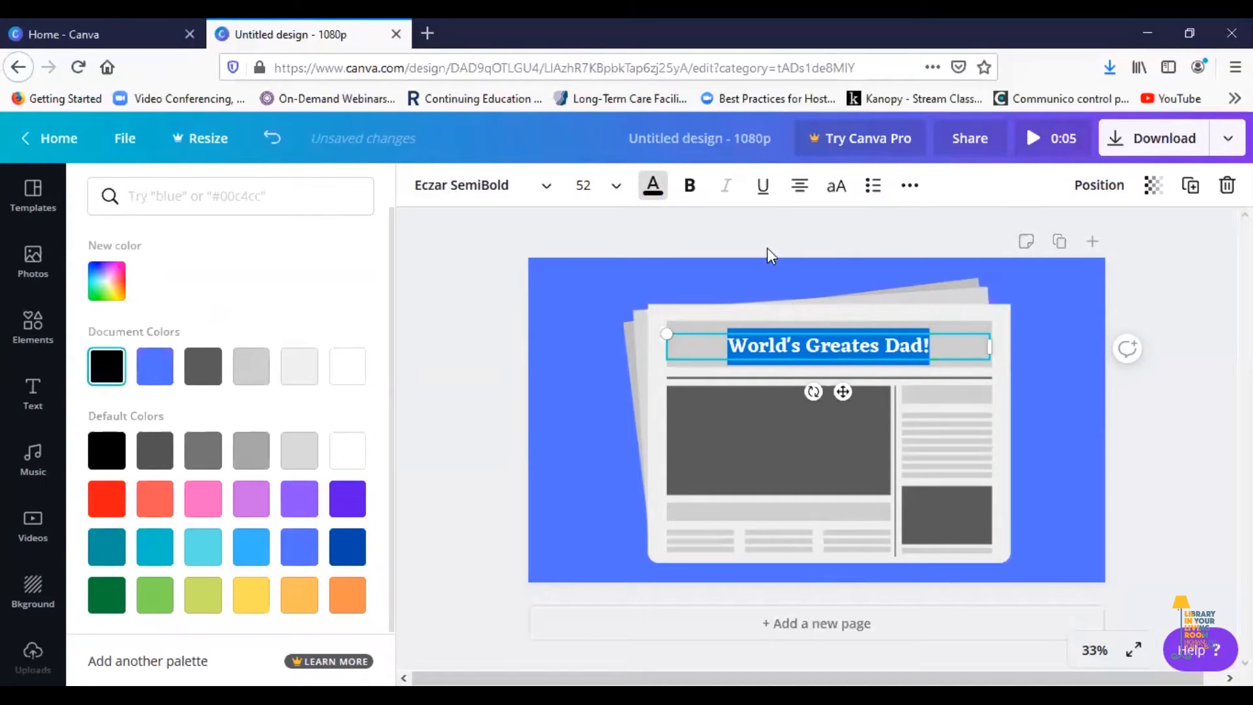
left_click(949, 343)
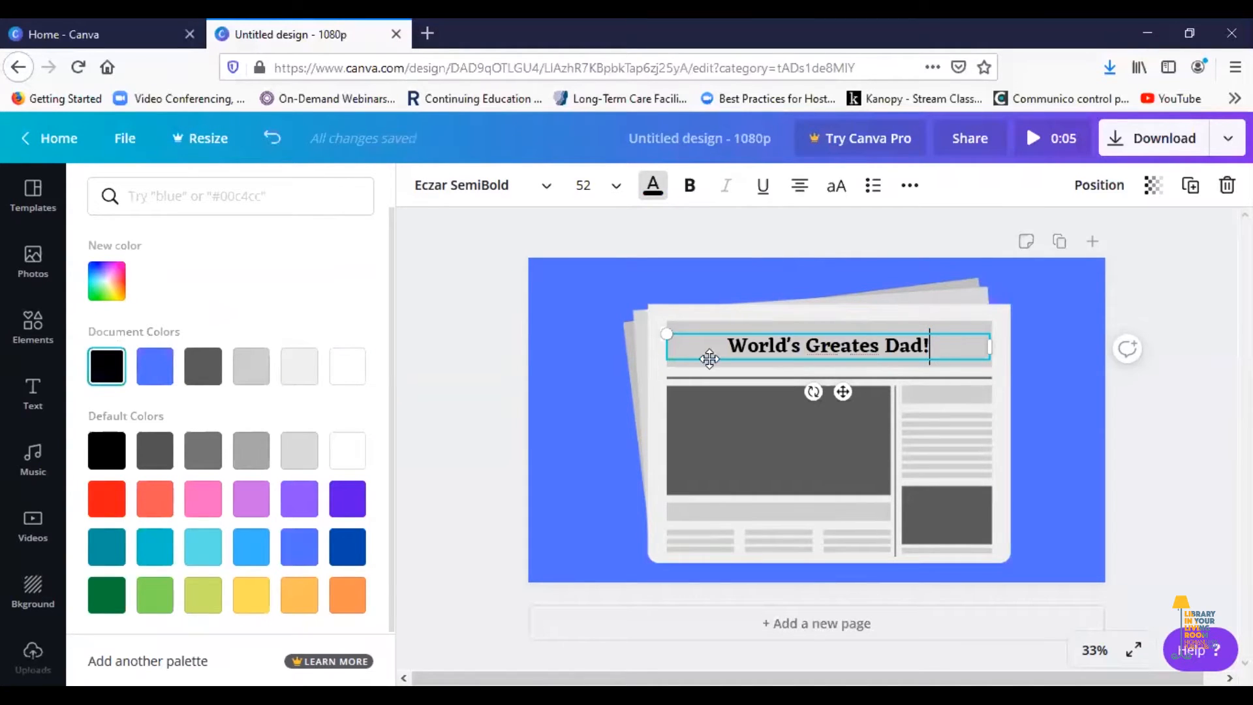
Correct the headline's spelling so it reads "World's Greatest Dad!".
left_click_drag(728, 343, 808, 342)
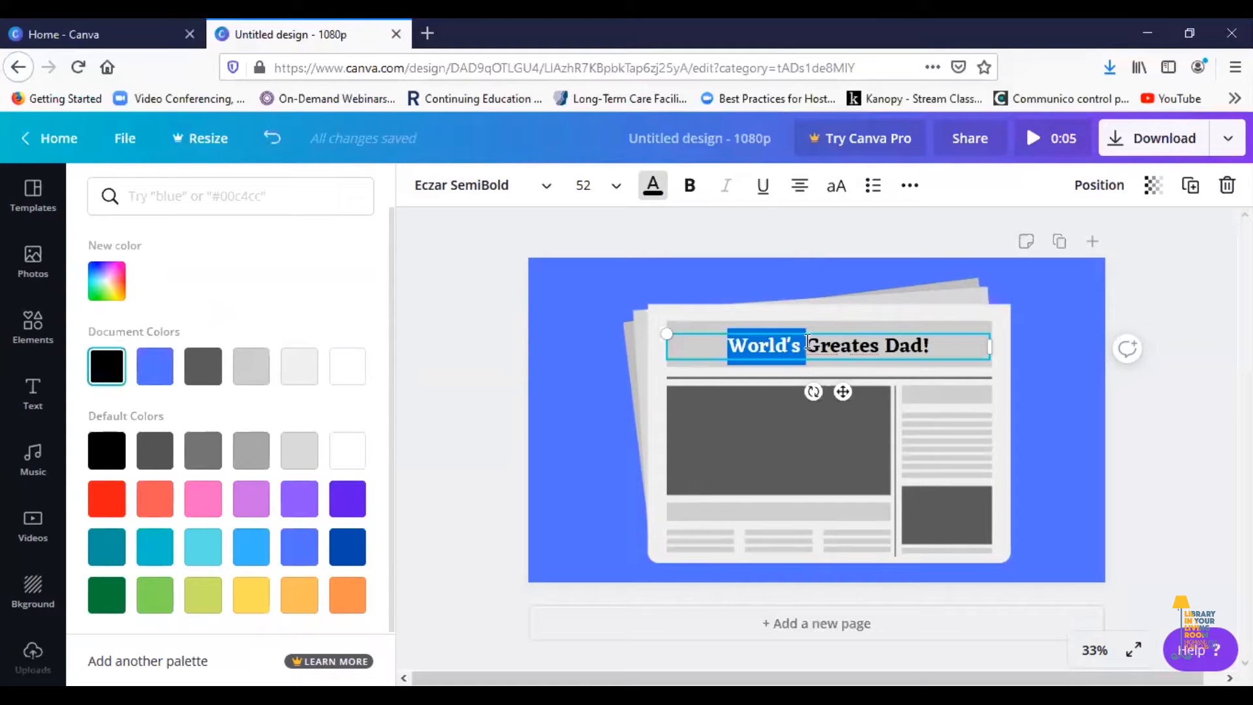
left_click(868, 344)
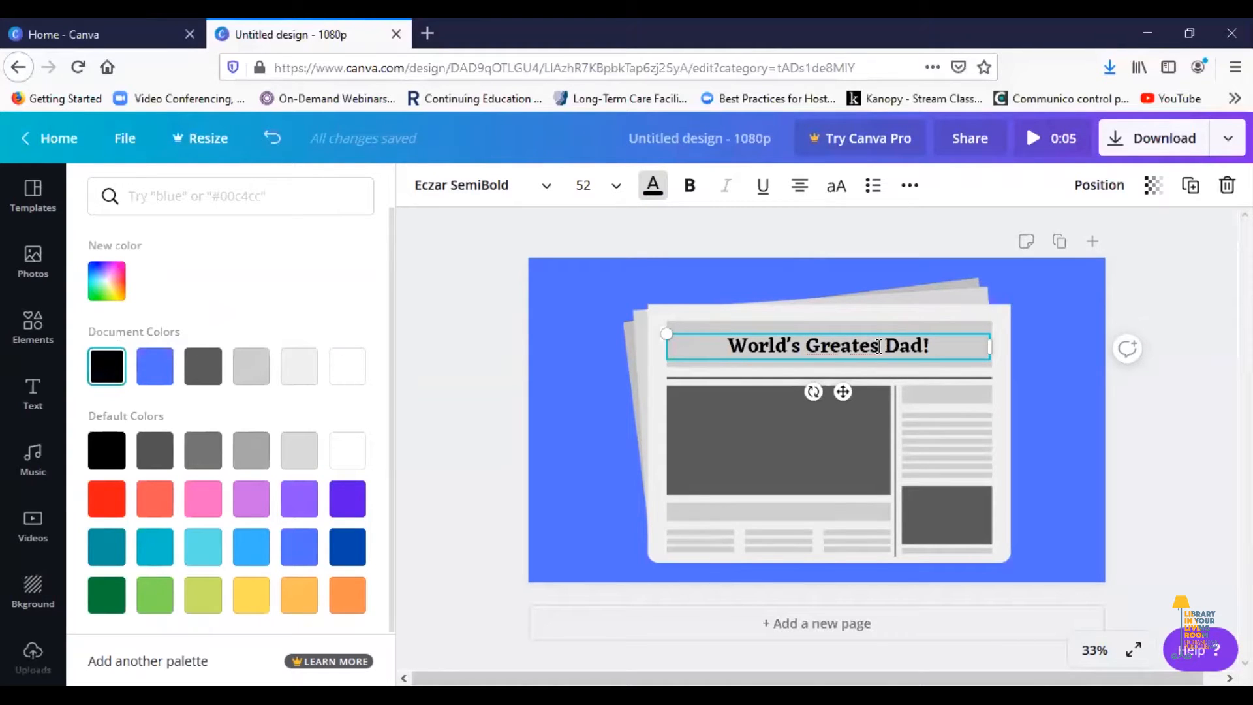
type("t")
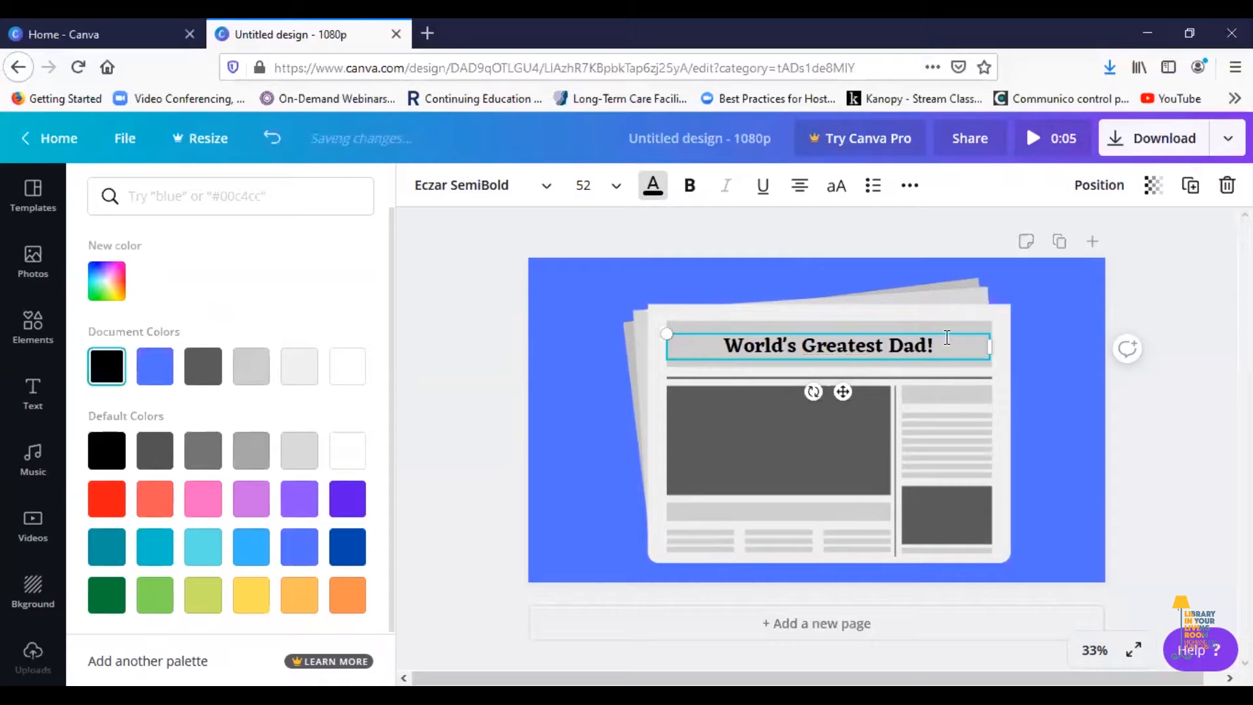
Set the font size of the entire headline to 64.
left_click_drag(944, 345, 688, 345)
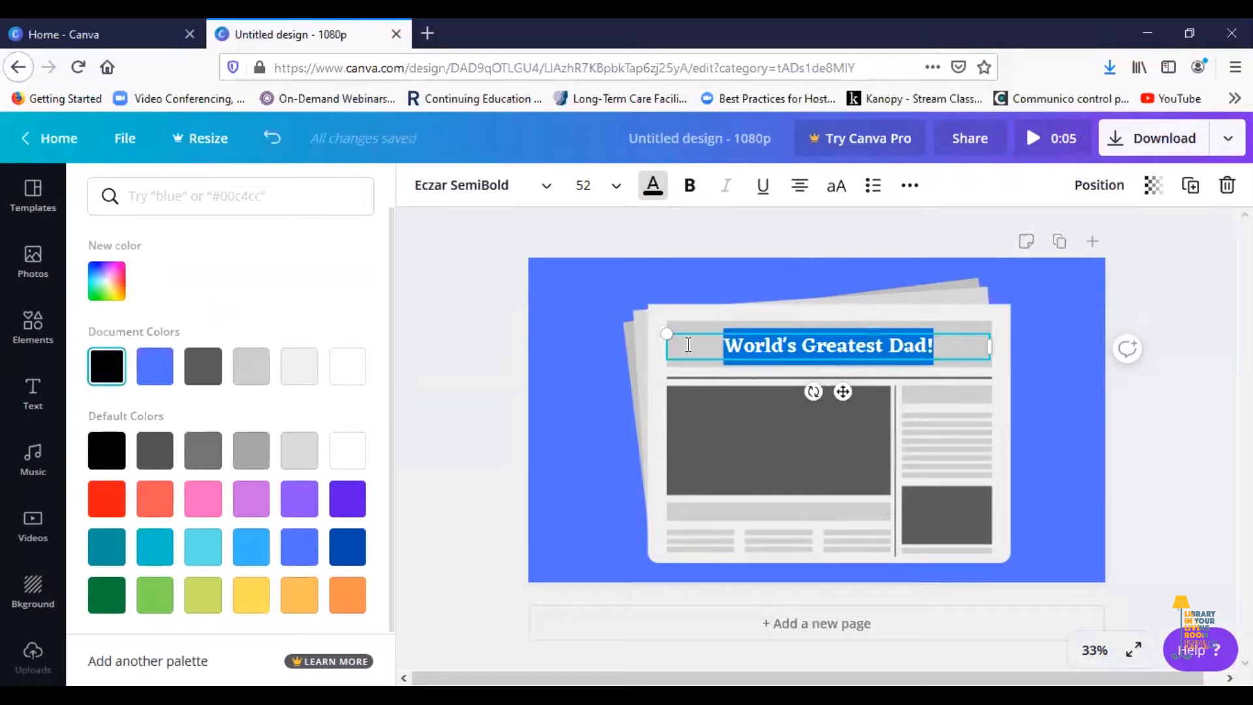
left_click(613, 188)
left_click_drag(668, 237, 662, 395)
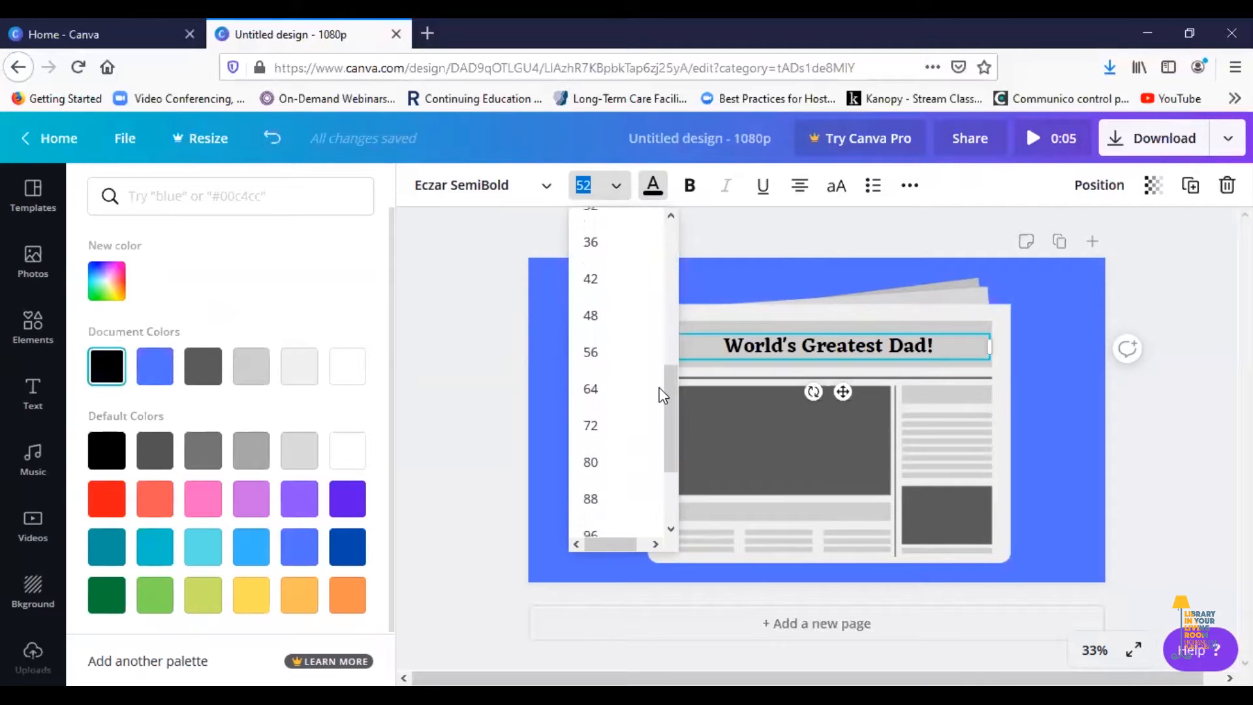
left_click(594, 379)
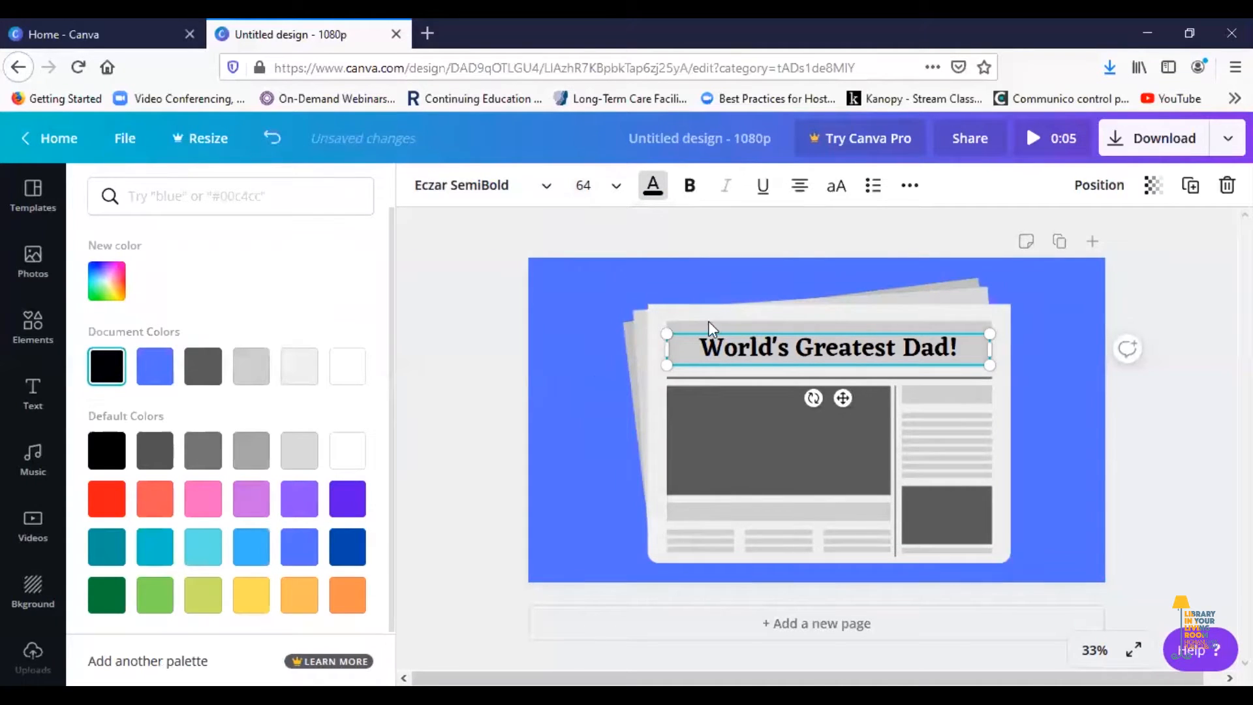
Nudge the headline slightly higher within the newspaper's grey banner and open the uploaded images.
mouse_move(803, 330)
left_mouse_down()
mouse_move(798, 316)
mouse_move(801, 327)
left_mouse_up()
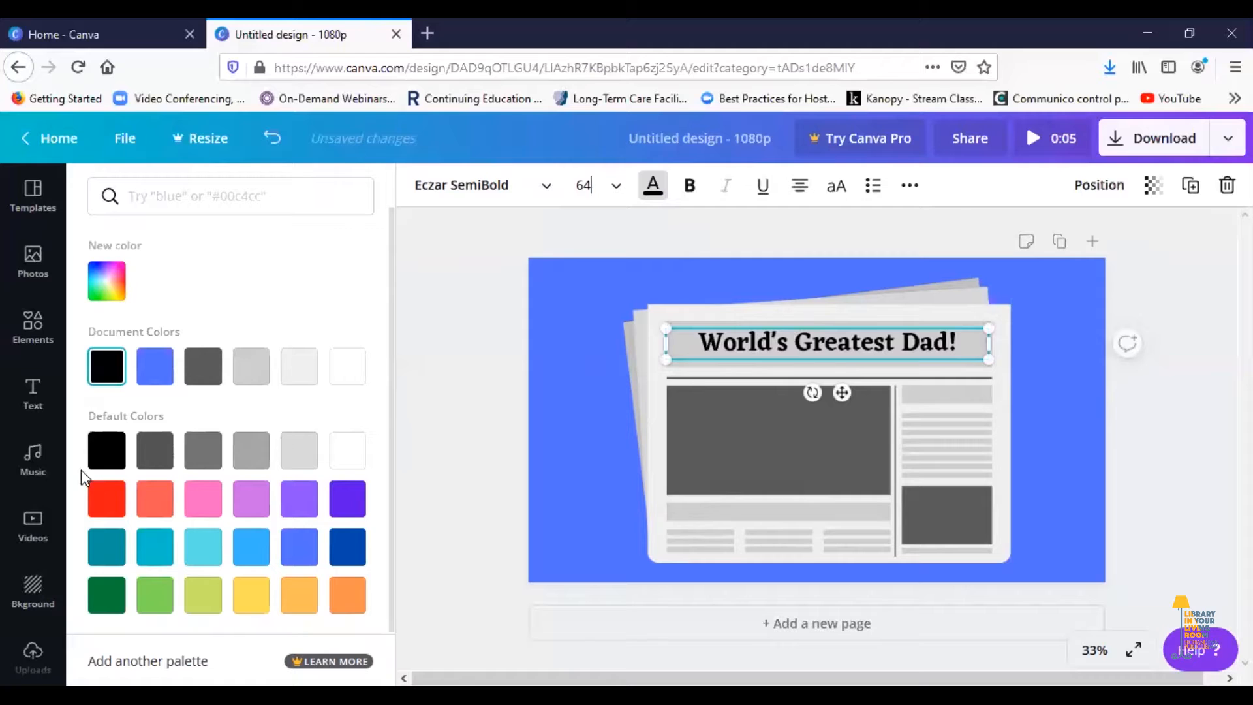
left_click(33, 258)
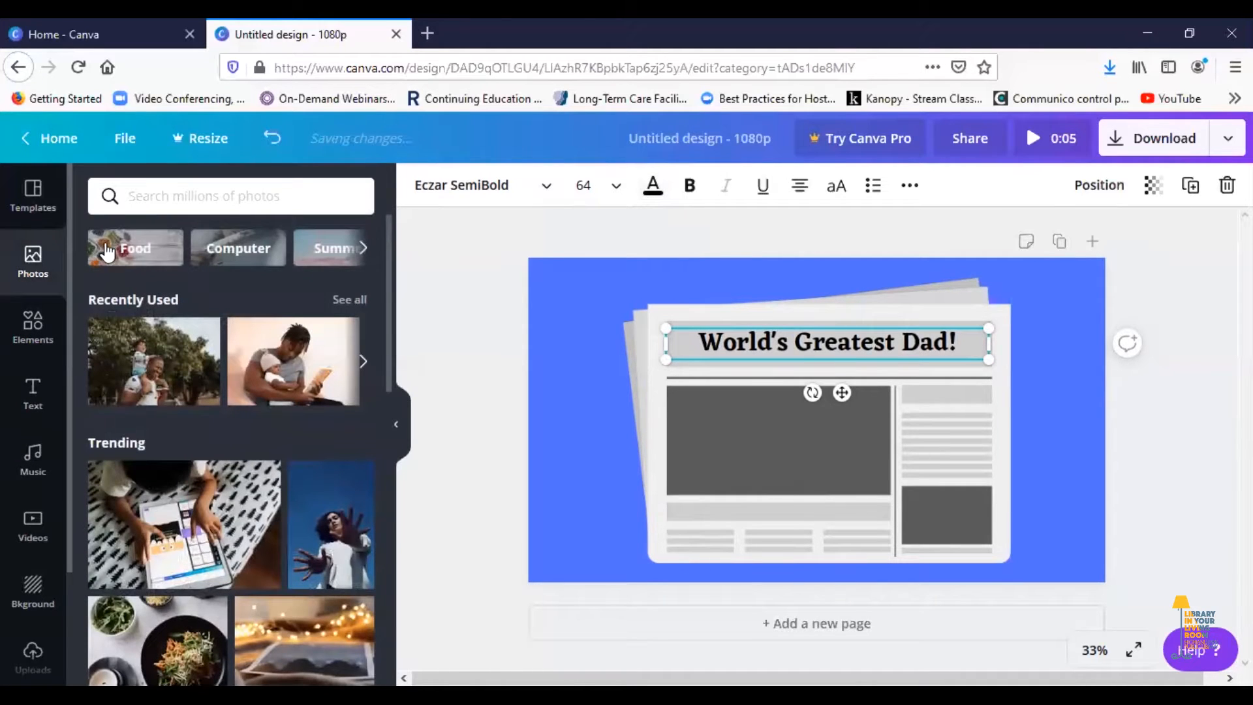
left_click(33, 653)
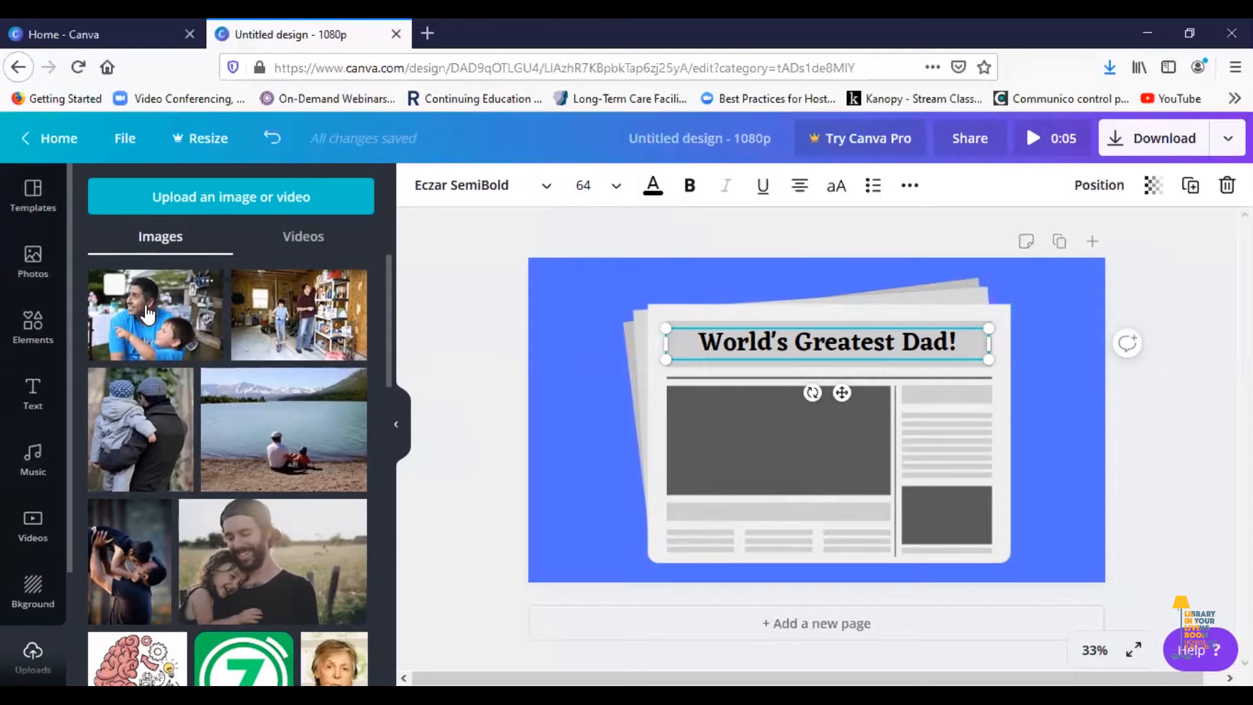
Place the uploaded photo of the father in the blue shirt over the newspaper's large dark box, resized to fill it.
left_click_drag(147, 313, 722, 418)
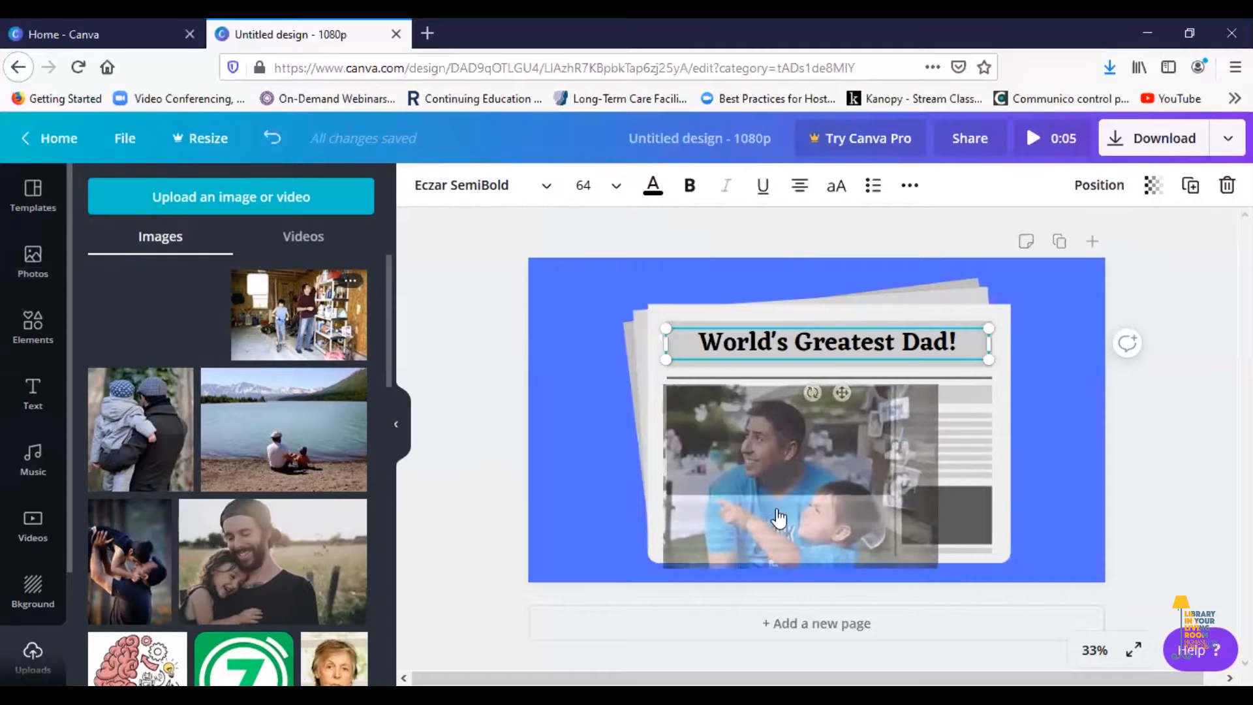
left_click_drag(779, 518, 801, 520)
left_click_drag(938, 569, 846, 479)
left_click_drag(843, 436, 889, 436)
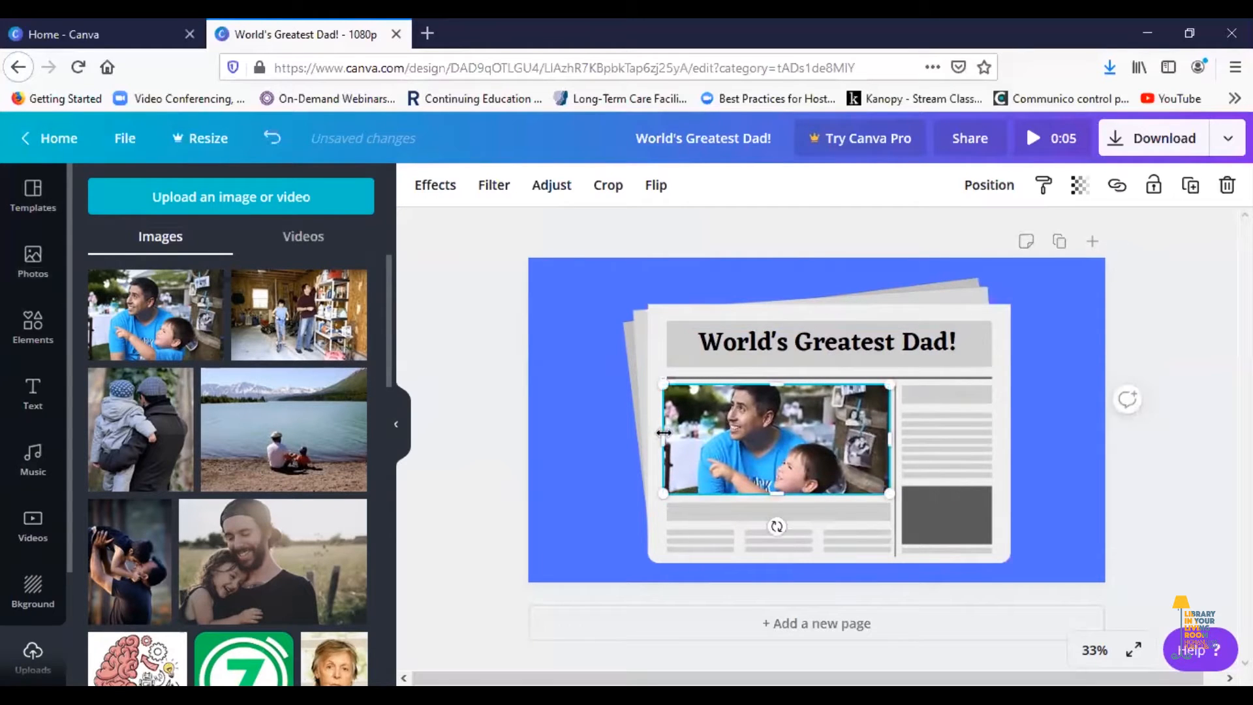
mouse_move(665, 433)
left_mouse_down()
mouse_move(678, 433)
mouse_move(665, 433)
left_mouse_up()
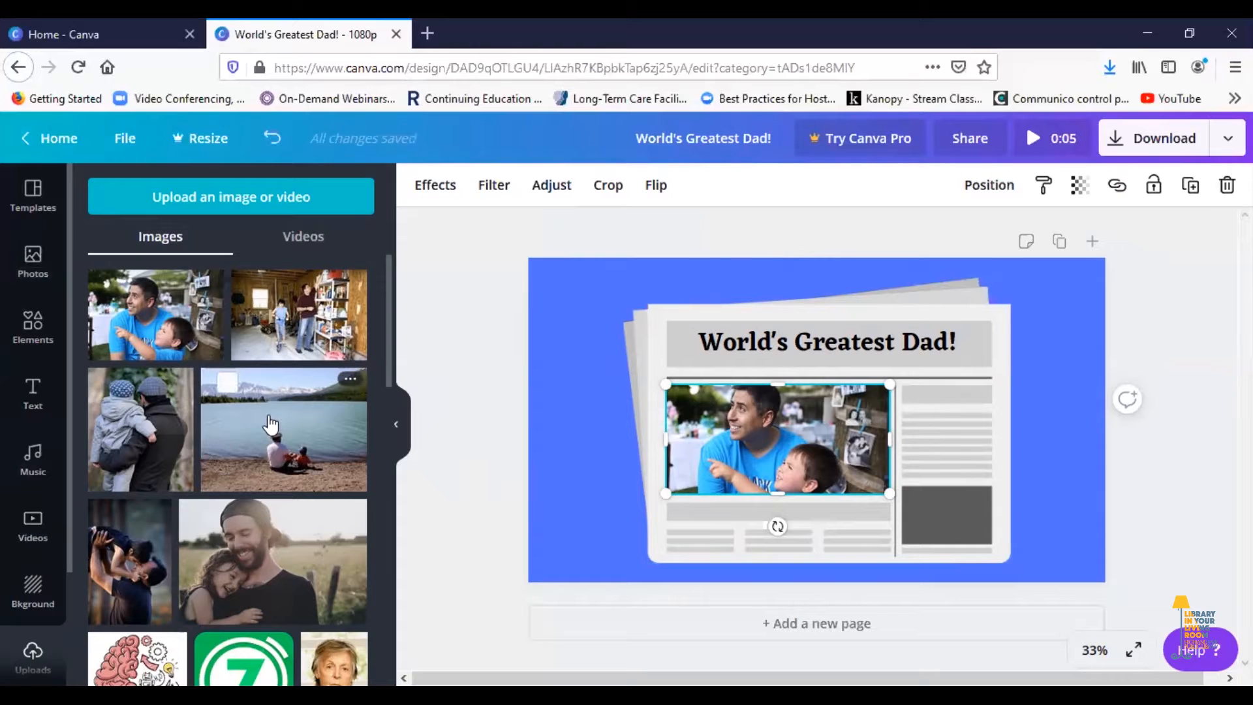
Add the uploaded lakeside photo and crop it around the two seated figures to cover the newspaper's small dark box.
left_click_drag(270, 424, 924, 456)
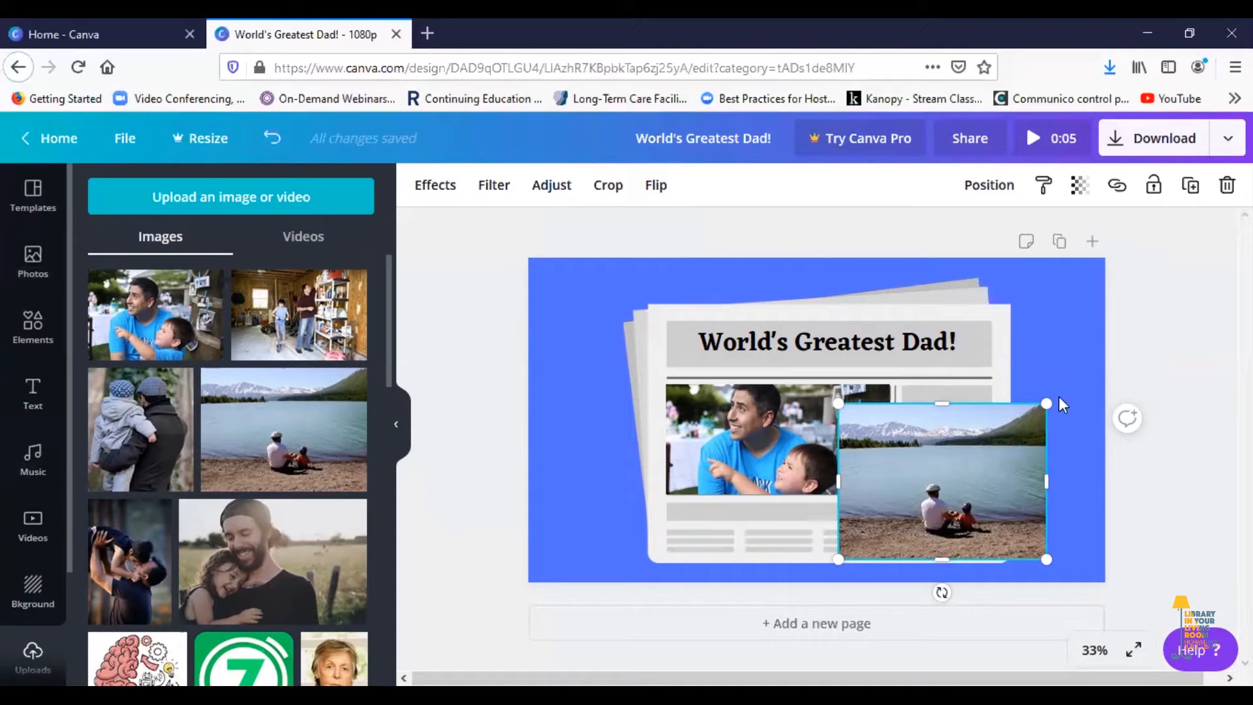
left_click(606, 188)
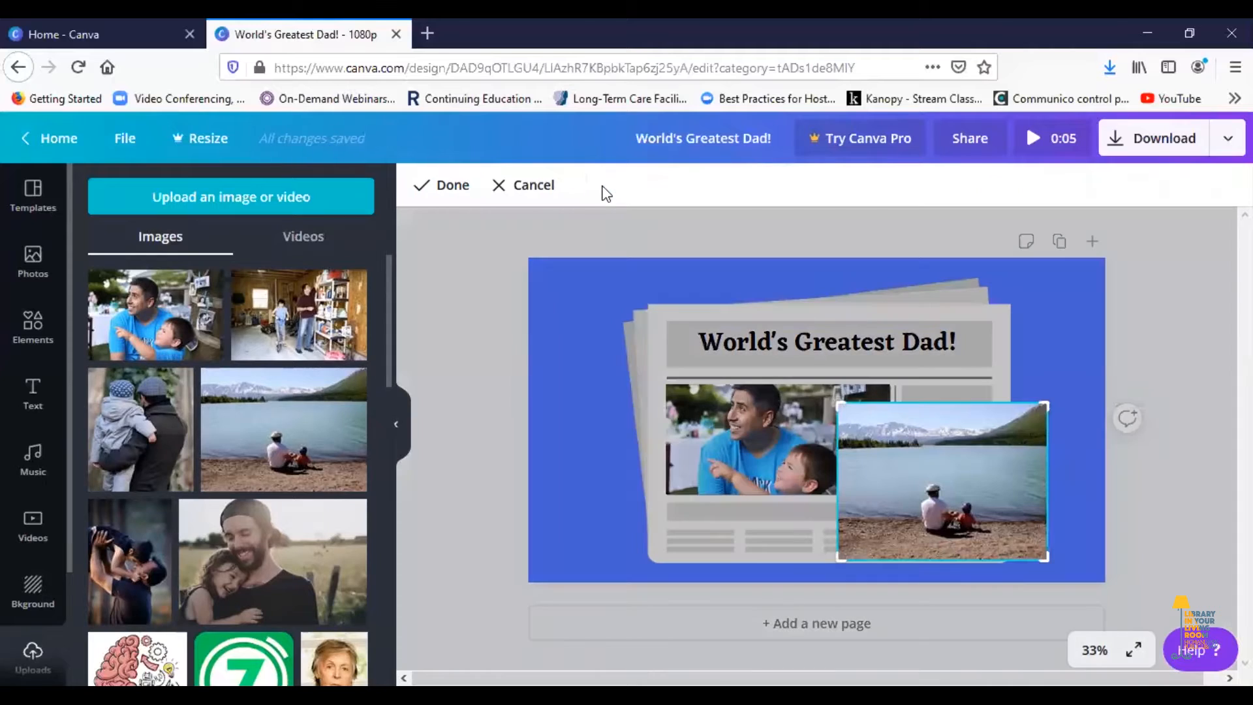
left_click_drag(841, 412, 926, 481)
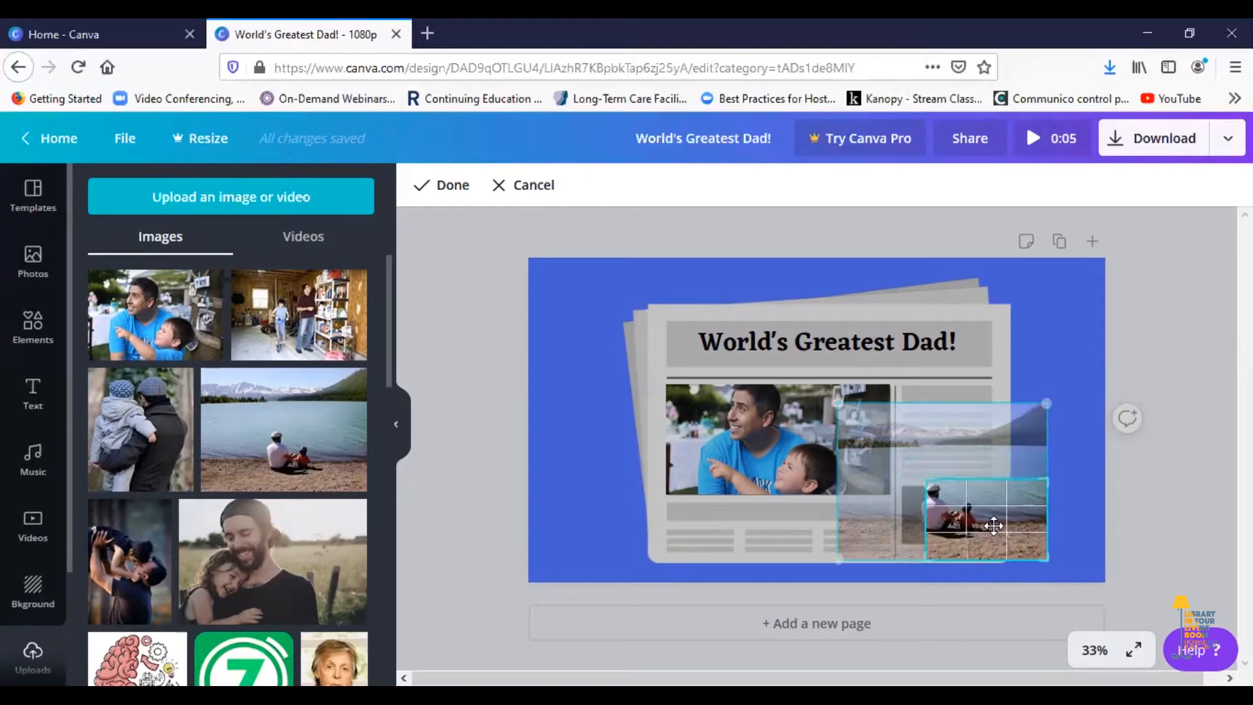
left_click_drag(1048, 553, 1029, 533)
mouse_move(975, 501)
left_mouse_down()
mouse_move(953, 508)
mouse_move(954, 487)
left_mouse_up()
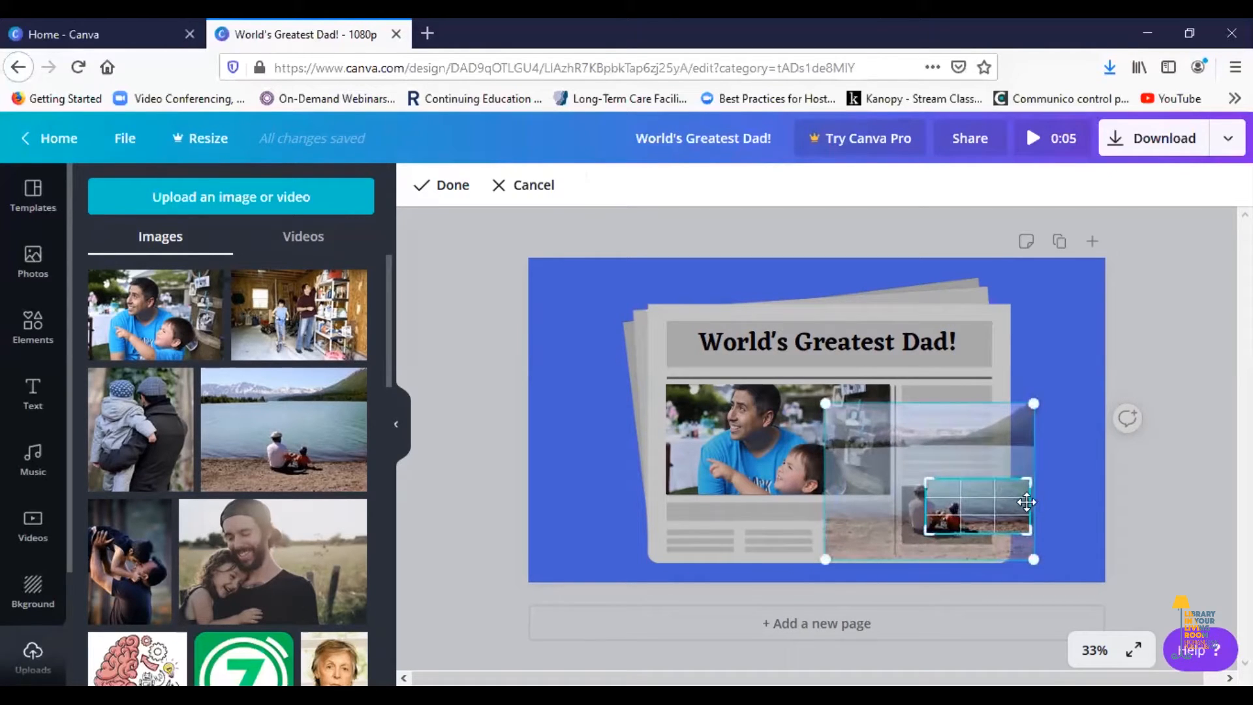
left_click_drag(1029, 481, 990, 483)
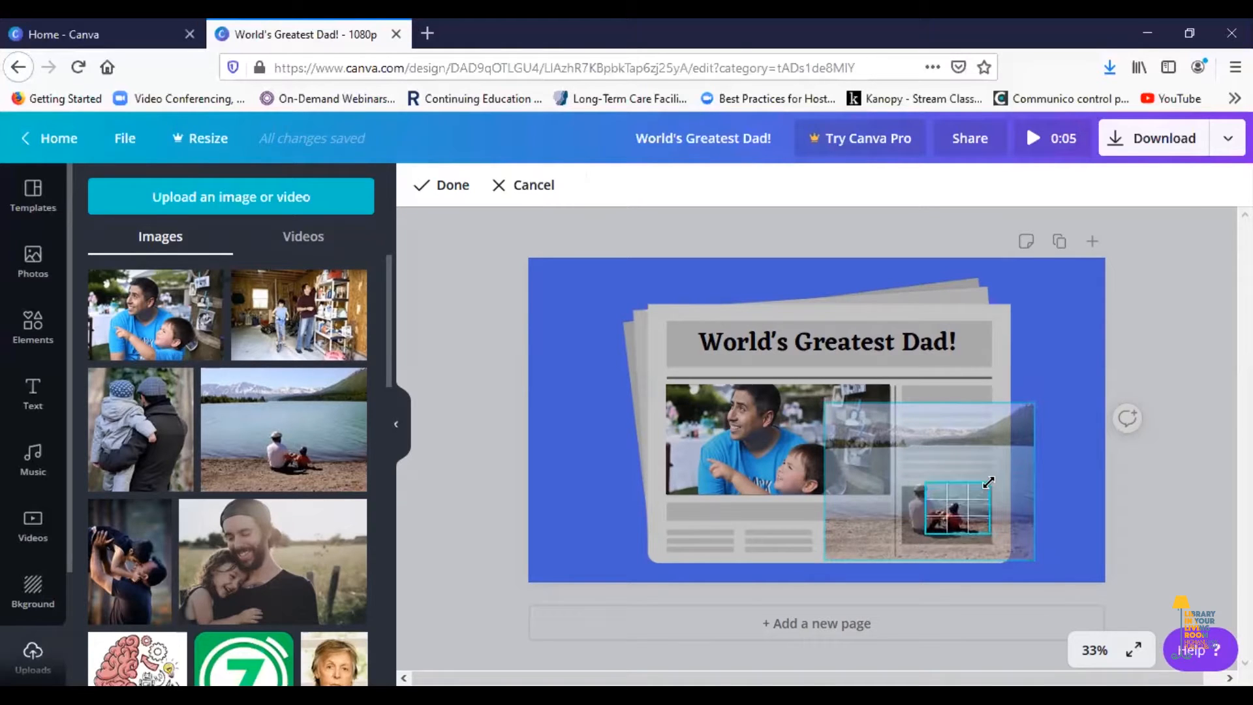
left_click_drag(928, 533, 902, 536)
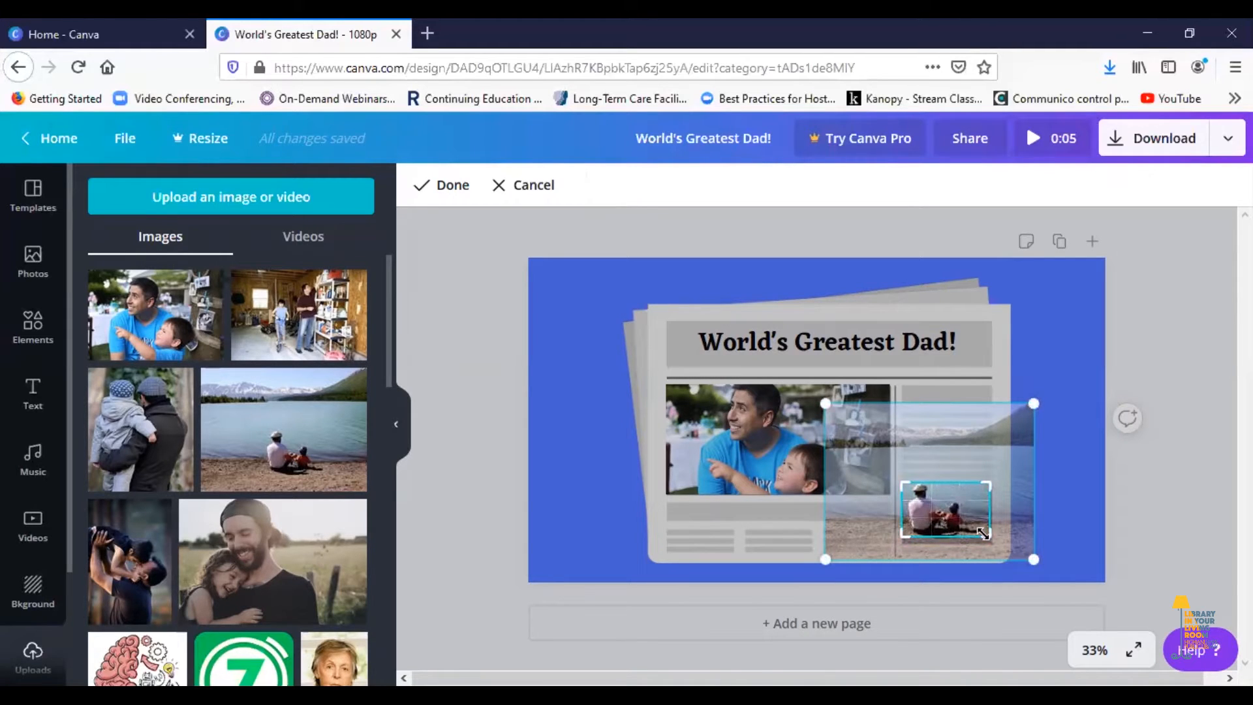
left_click_drag(984, 534, 993, 544)
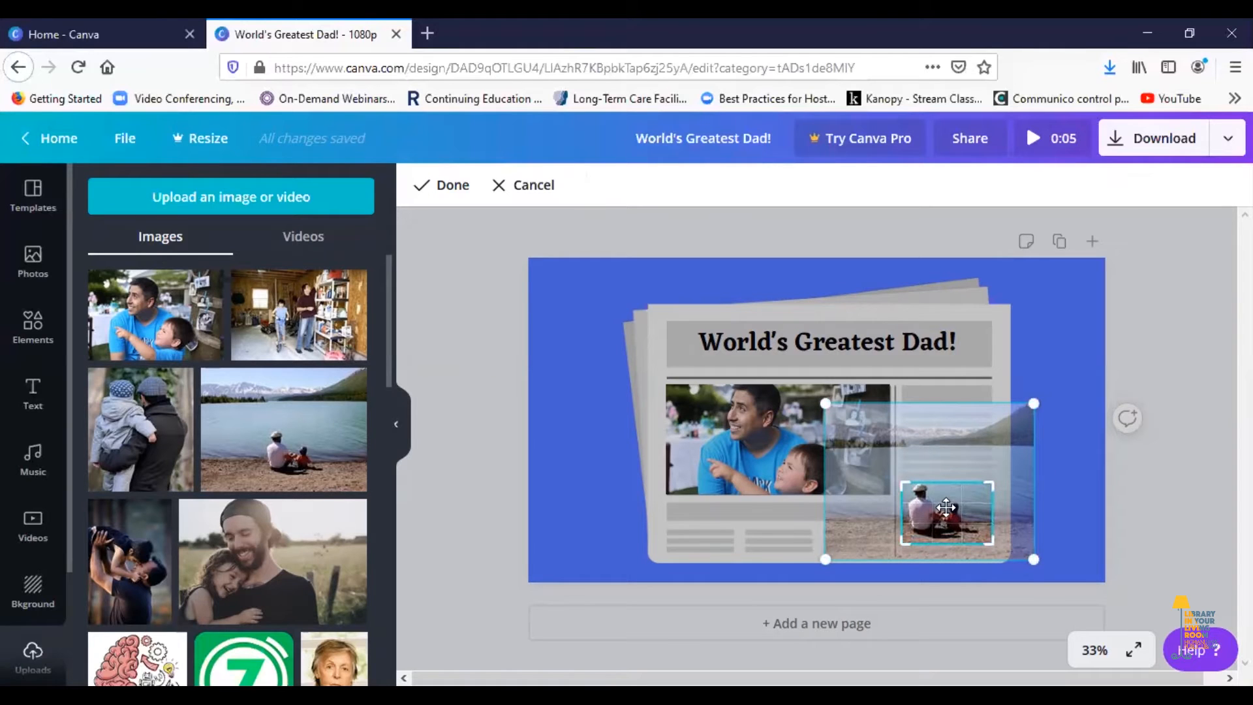
left_click_drag(956, 505, 960, 507)
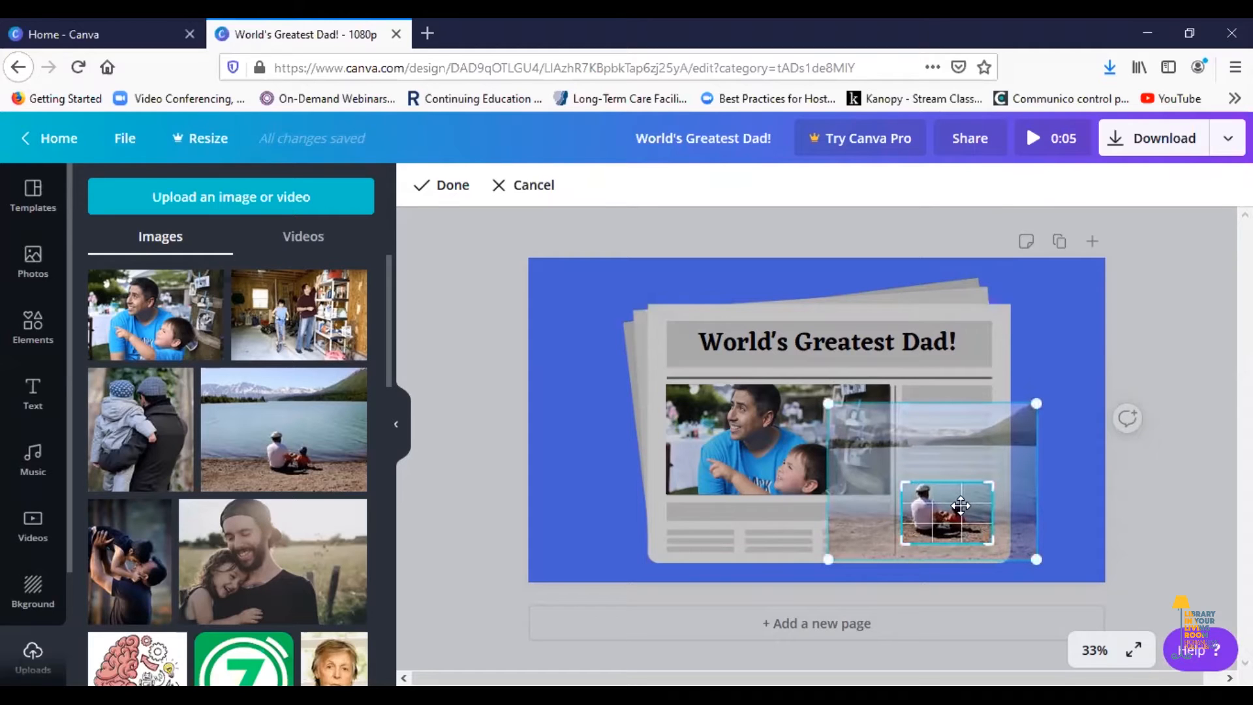
left_click(442, 189)
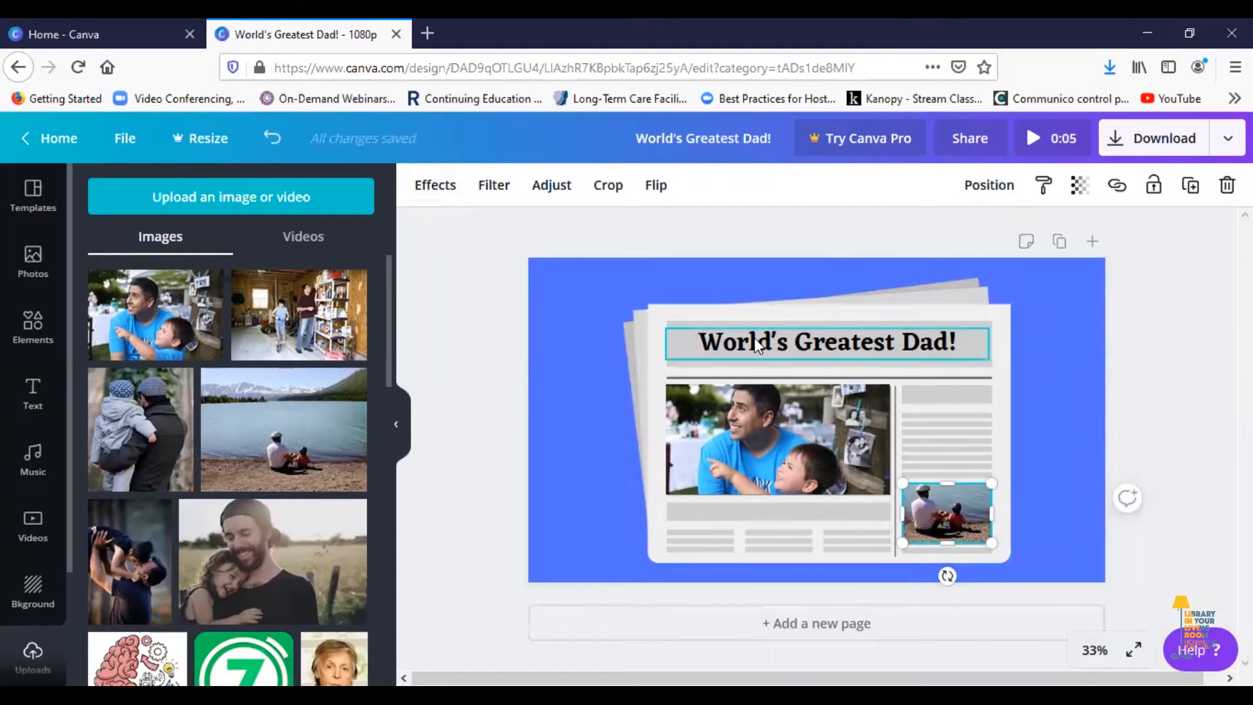
Group the newspaper graphic, the headline and both photos into one object.
left_click(661, 314)
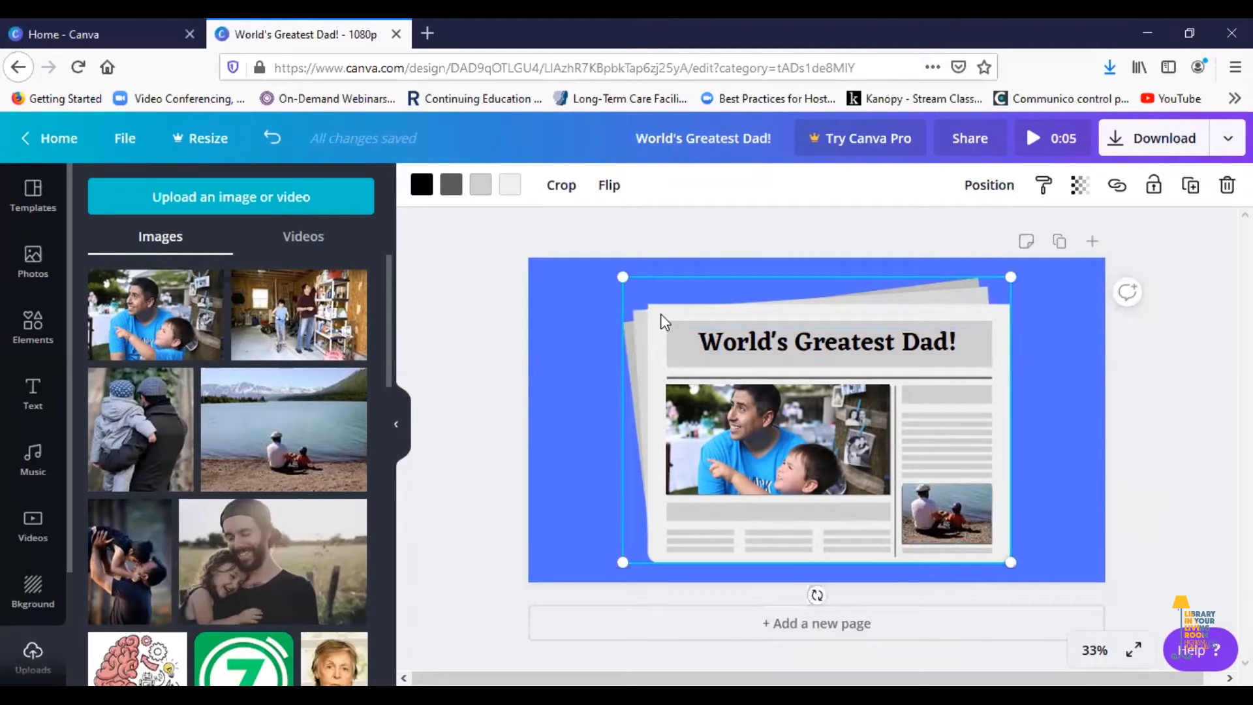
left_click(798, 343)
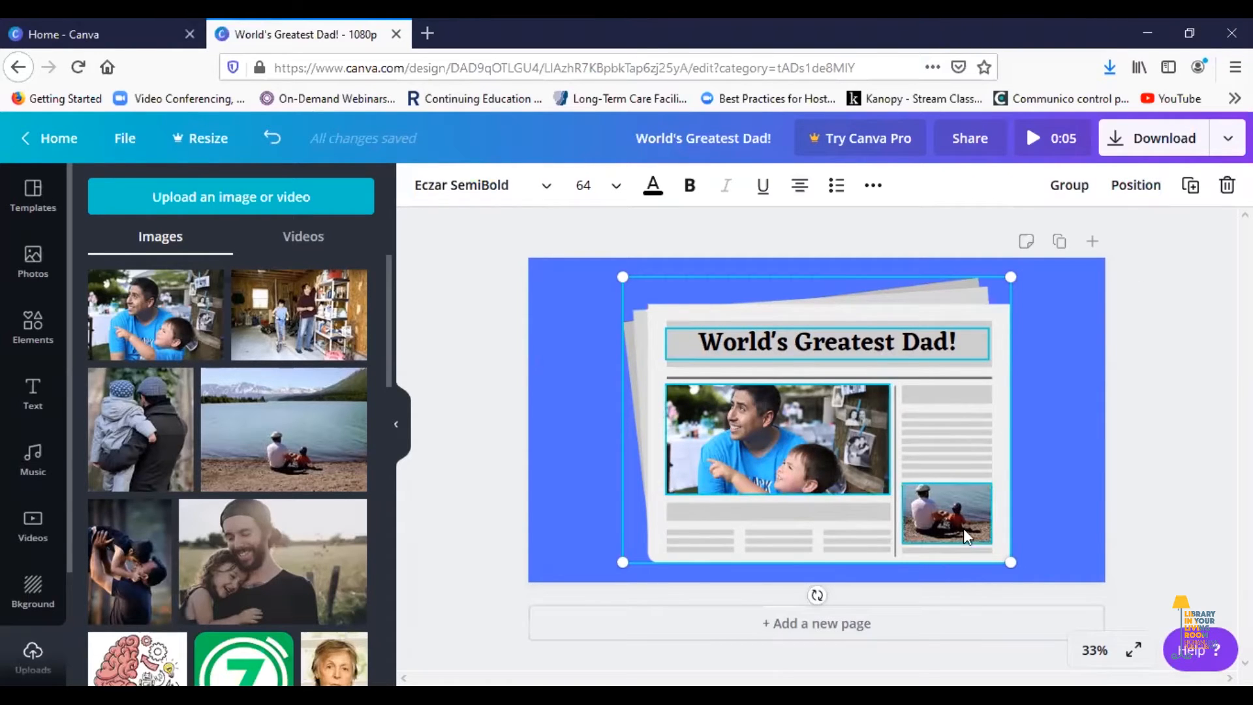
left_click(1069, 186)
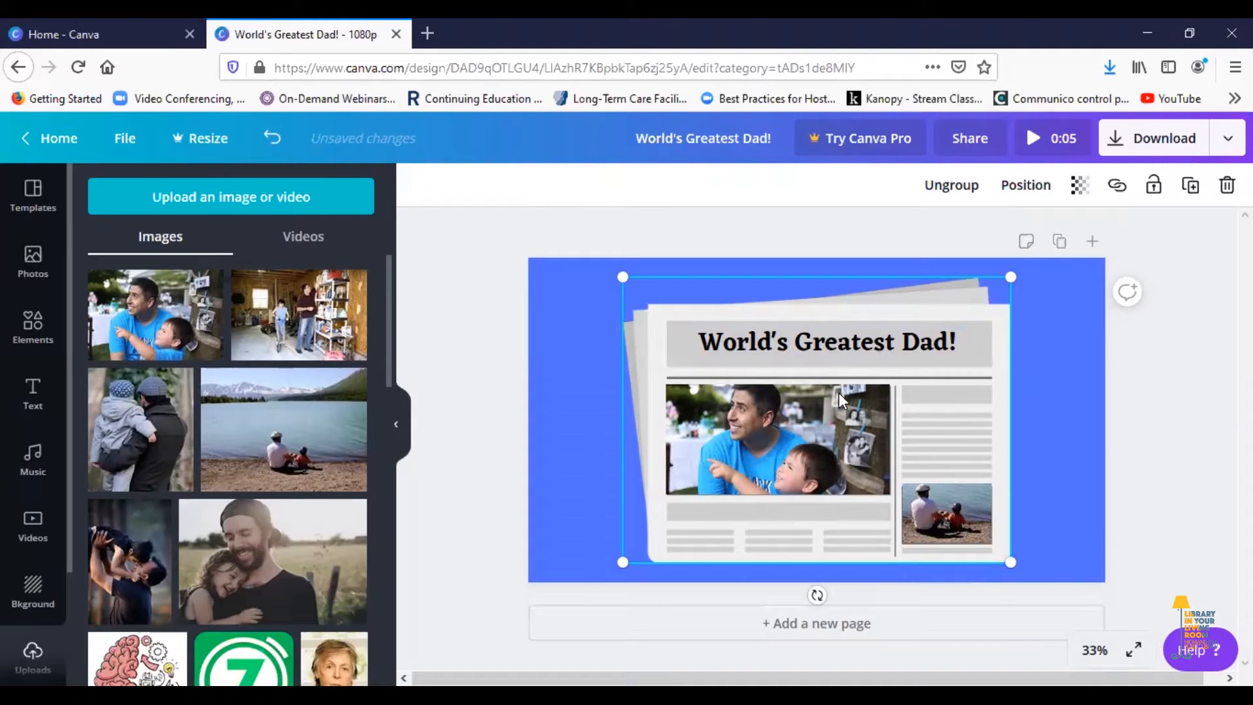
mouse_move(789, 401)
left_mouse_down()
mouse_move(818, 388)
mouse_move(784, 395)
mouse_move(785, 409)
left_mouse_up()
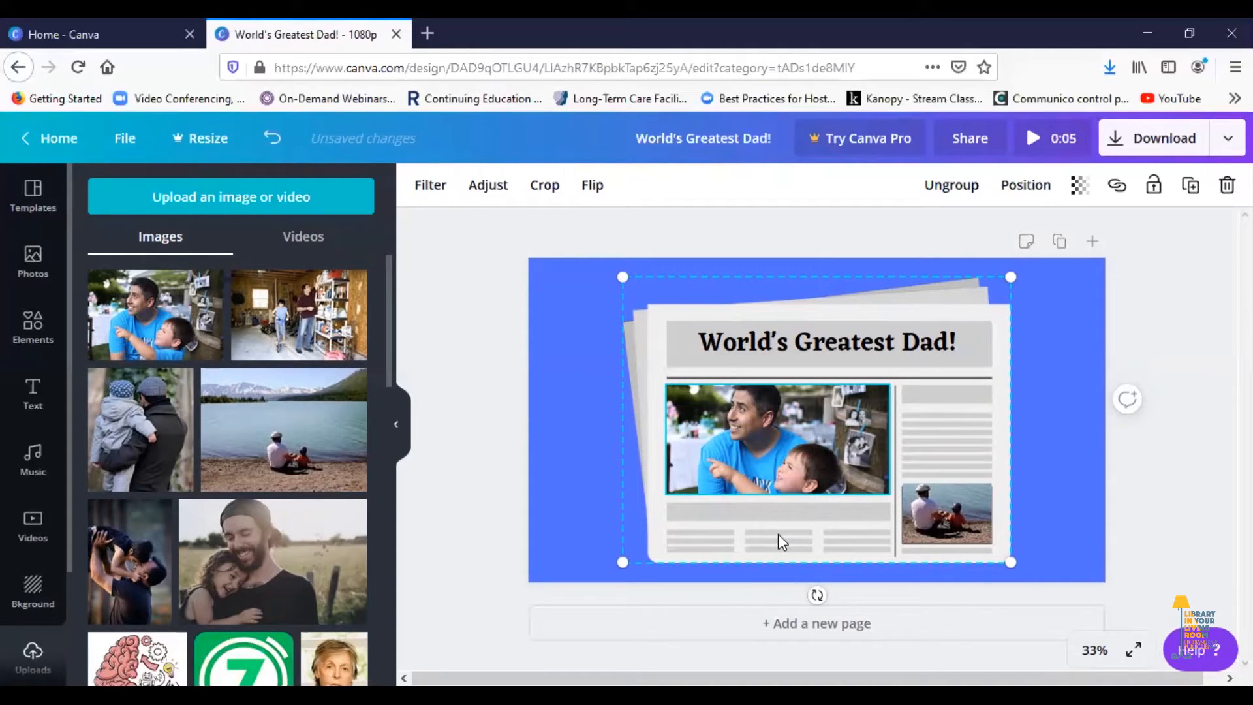
Add a new page to the design and duplicate the newspaper page.
left_click(812, 625)
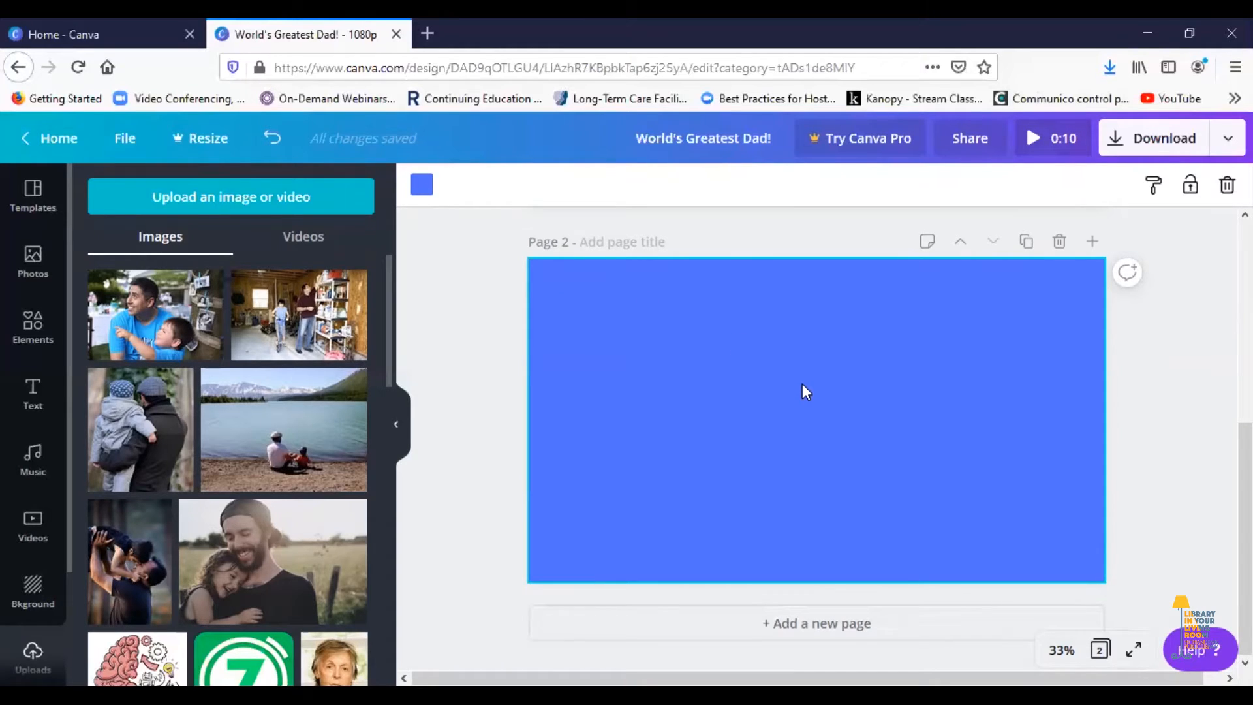
scroll(802, 382, "up", 3)
scroll(848, 507, "up", 2)
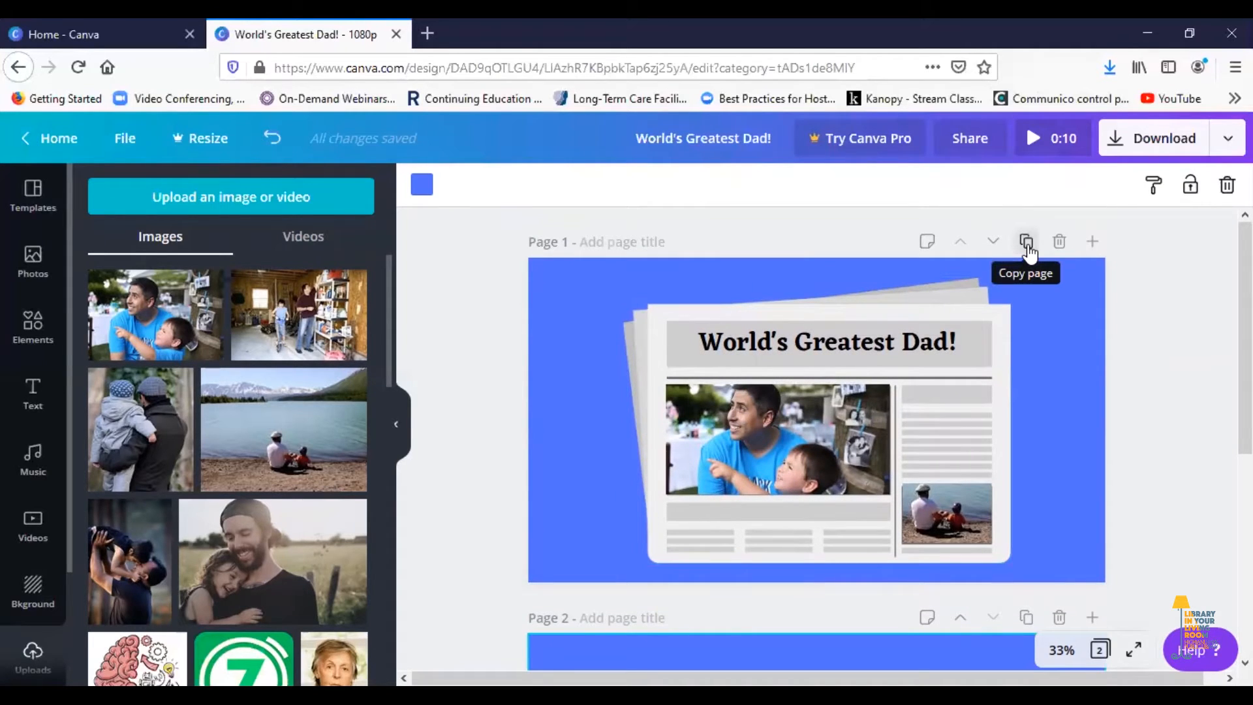
left_click(1027, 244)
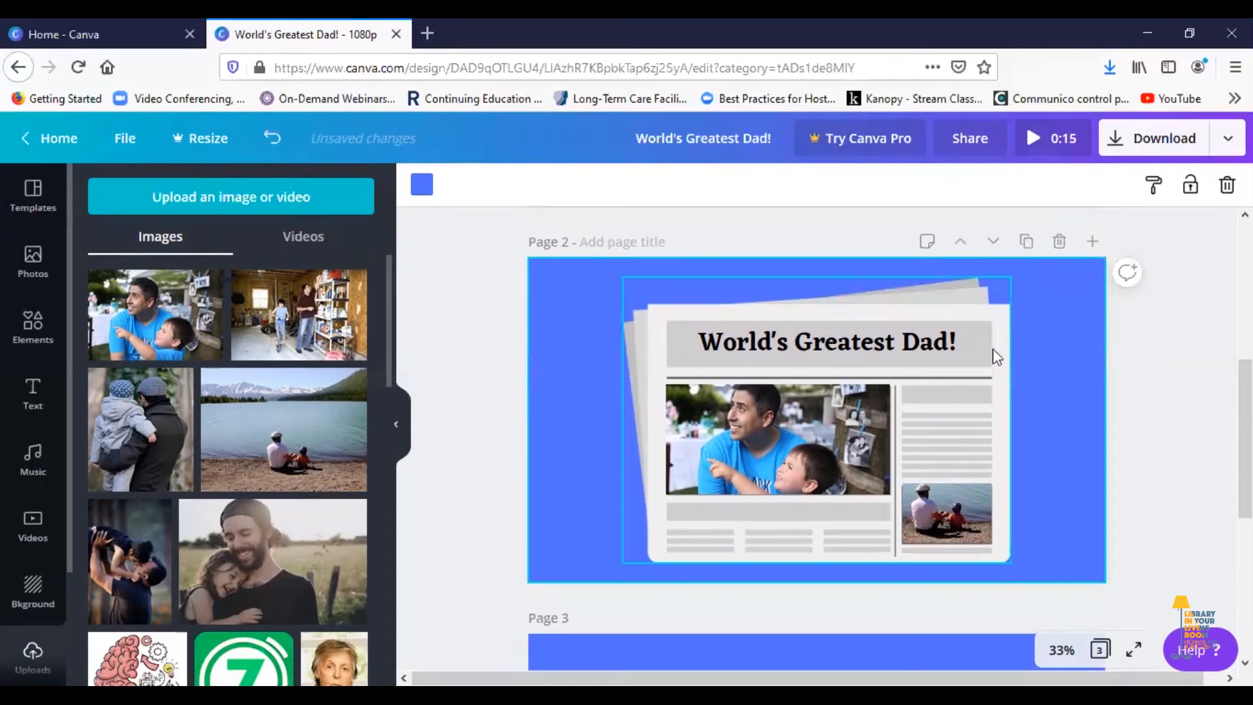
Fill page 3 with the uploaded photo of the father and child in caps, repositioning the crop to show both heads.
scroll(918, 488, "up", 4)
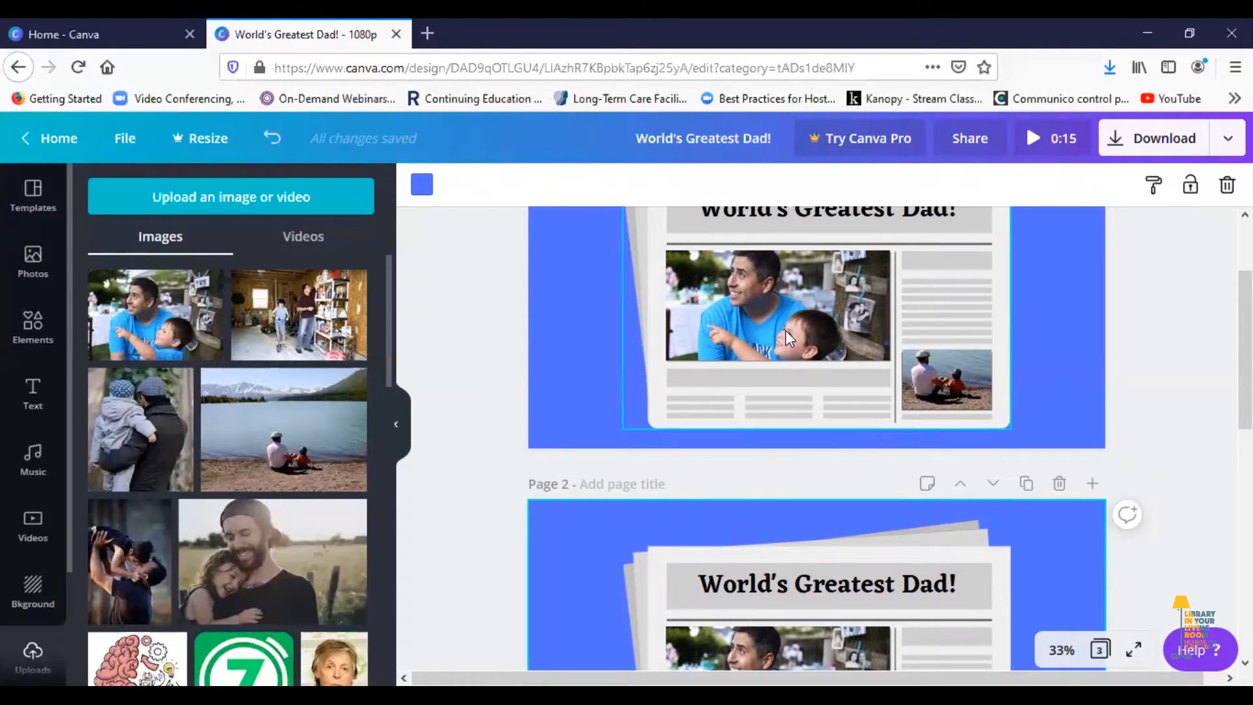
scroll(815, 470, "down", 5)
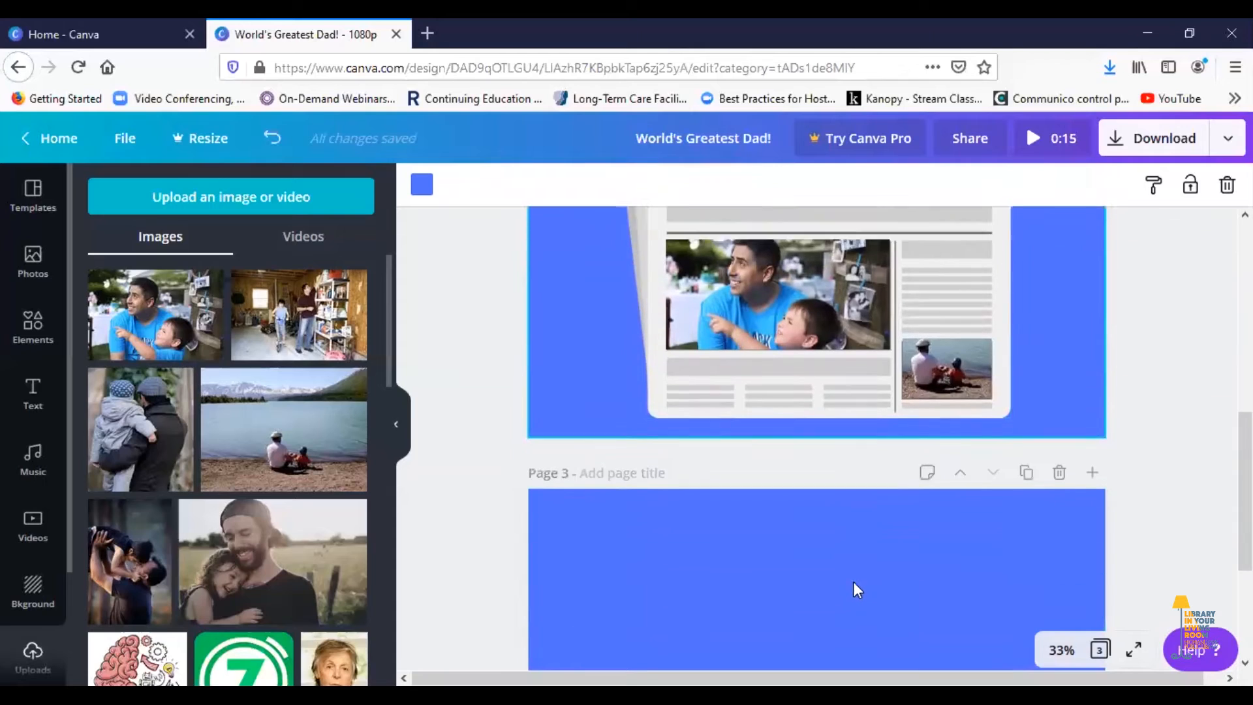
scroll(771, 522, "down", 2)
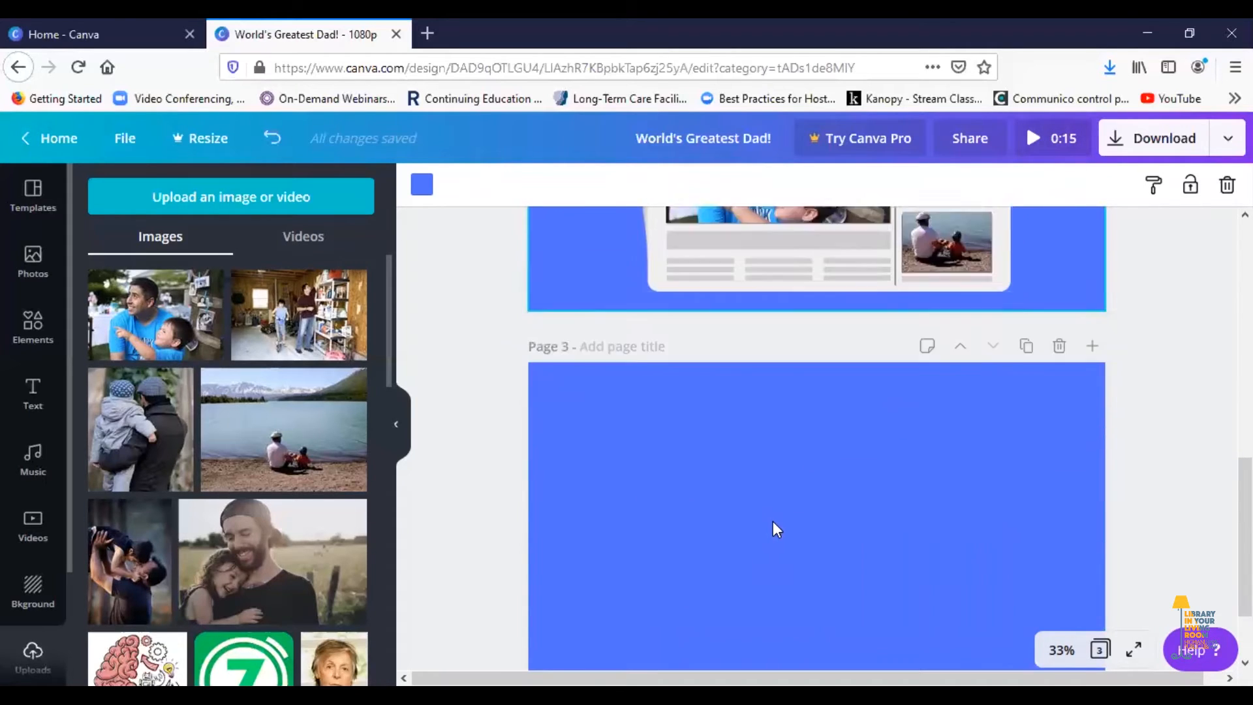
scroll(772, 522, "down", 1)
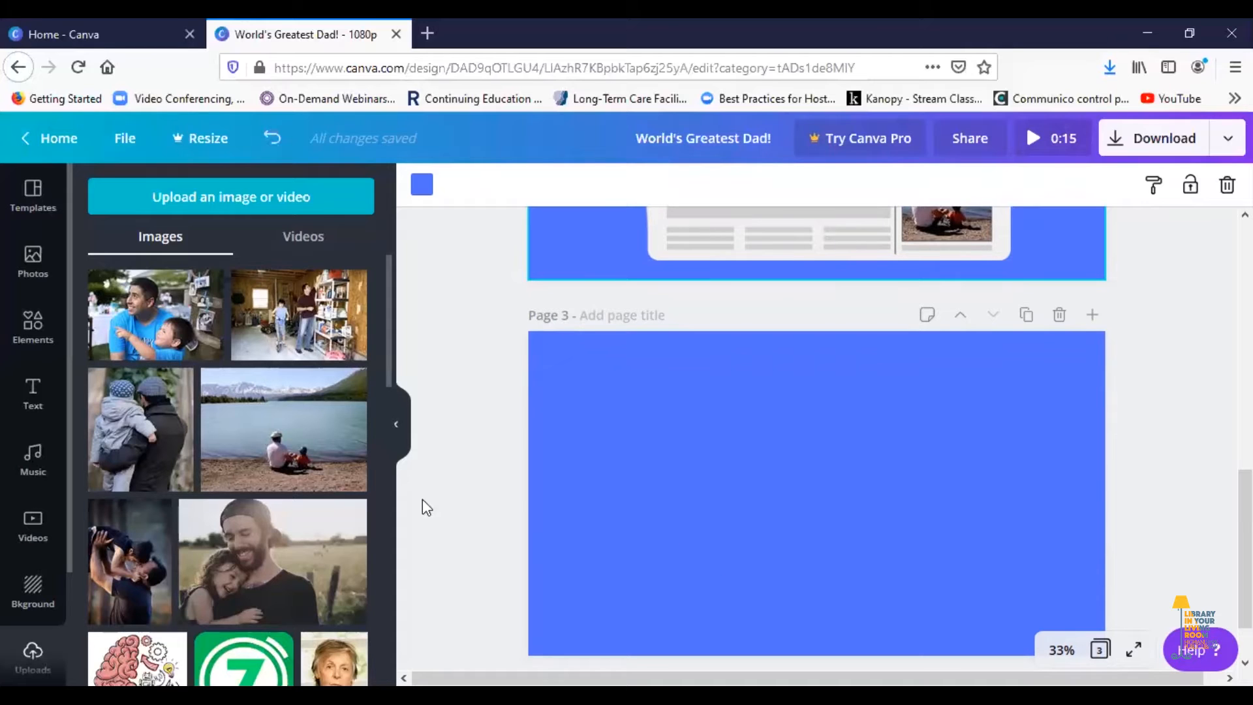
left_click_drag(121, 431, 550, 384)
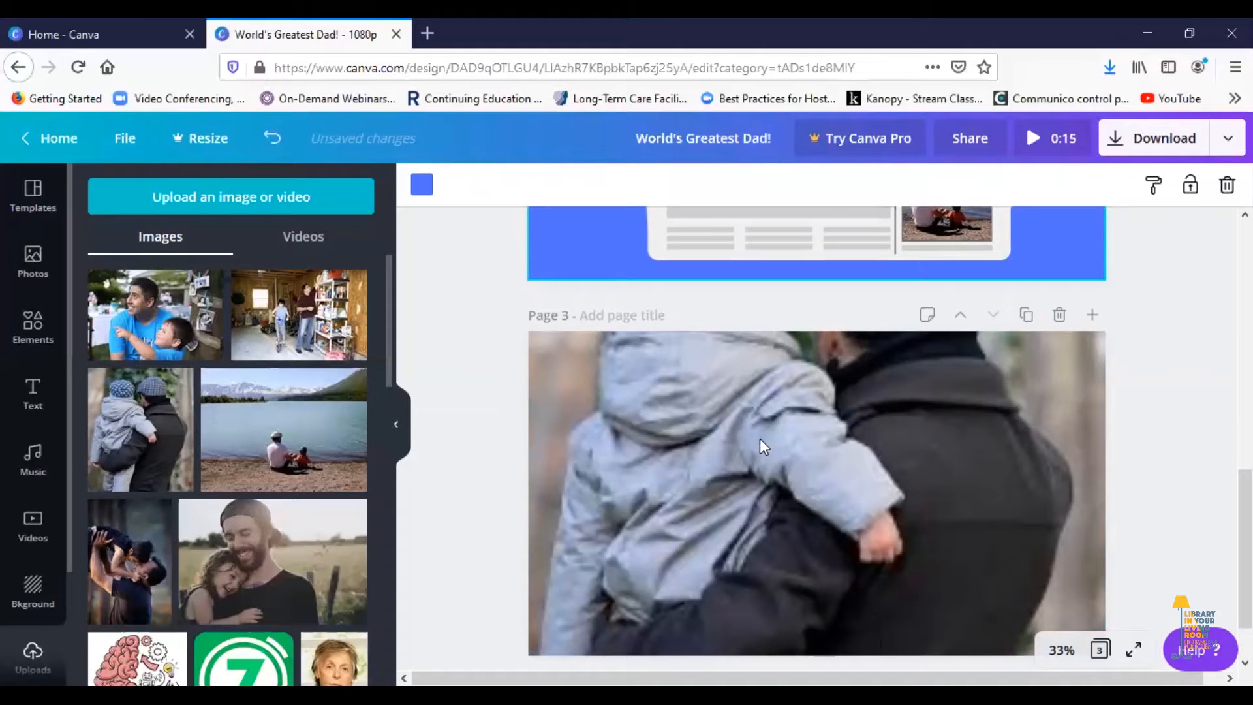
left_click(846, 471)
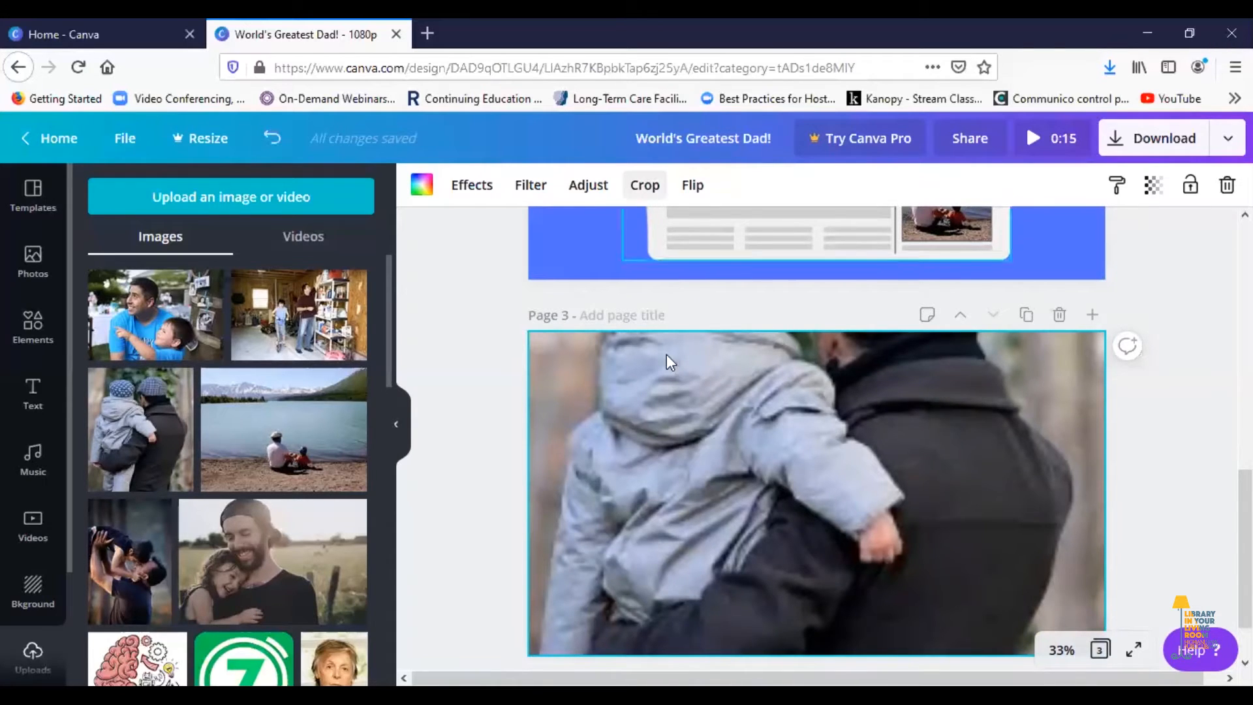
left_click(644, 196)
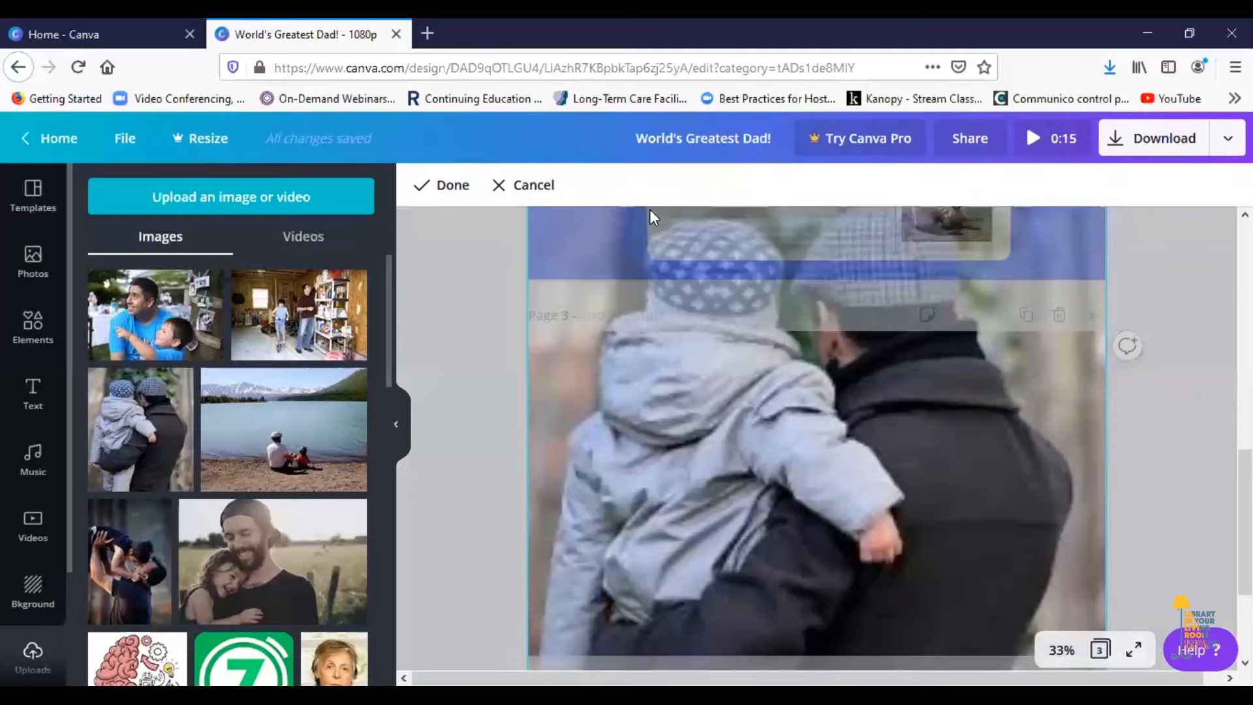
left_click_drag(733, 513, 722, 584)
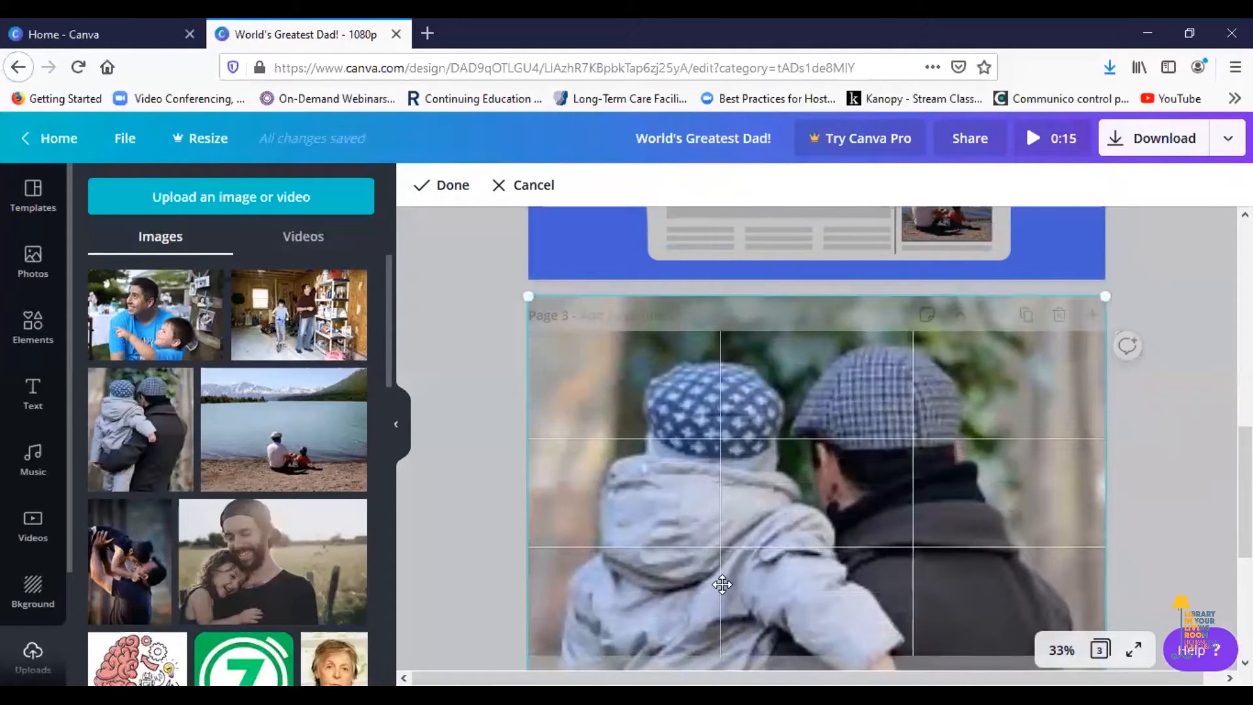
left_click(501, 506)
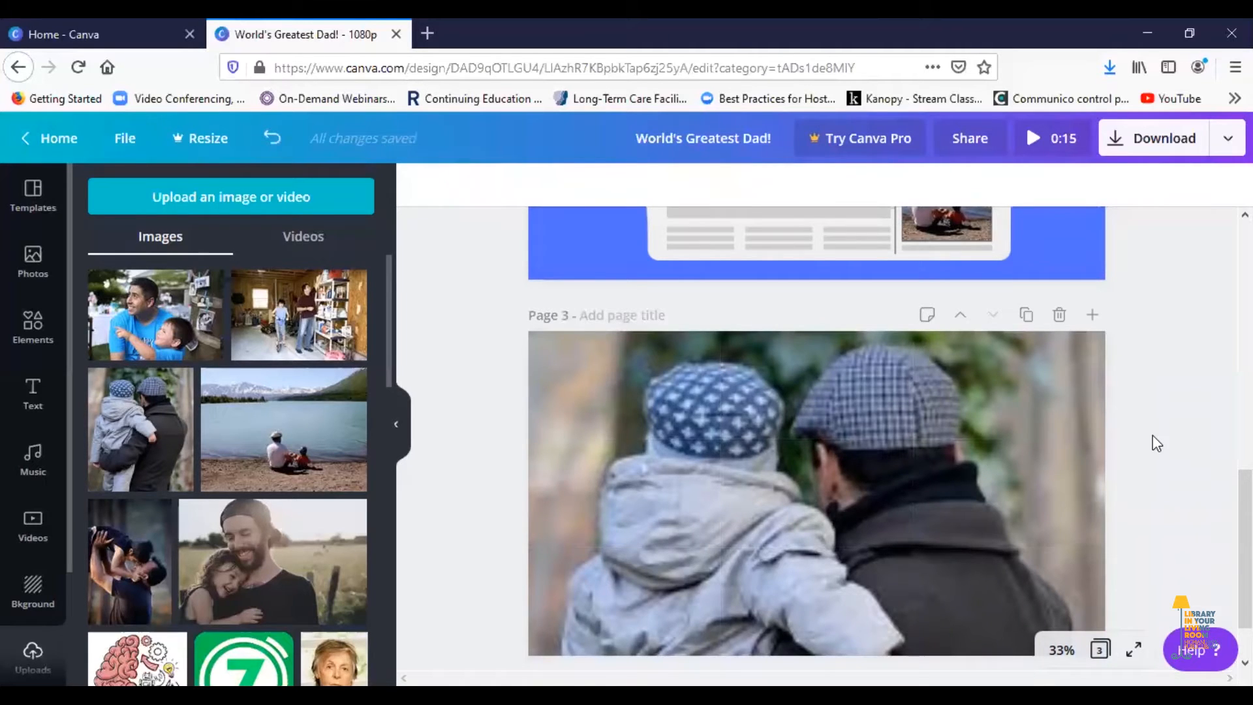
Add a new page after page 3.
scroll(1155, 442, "down", 2)
scroll(1157, 443, "down", 2)
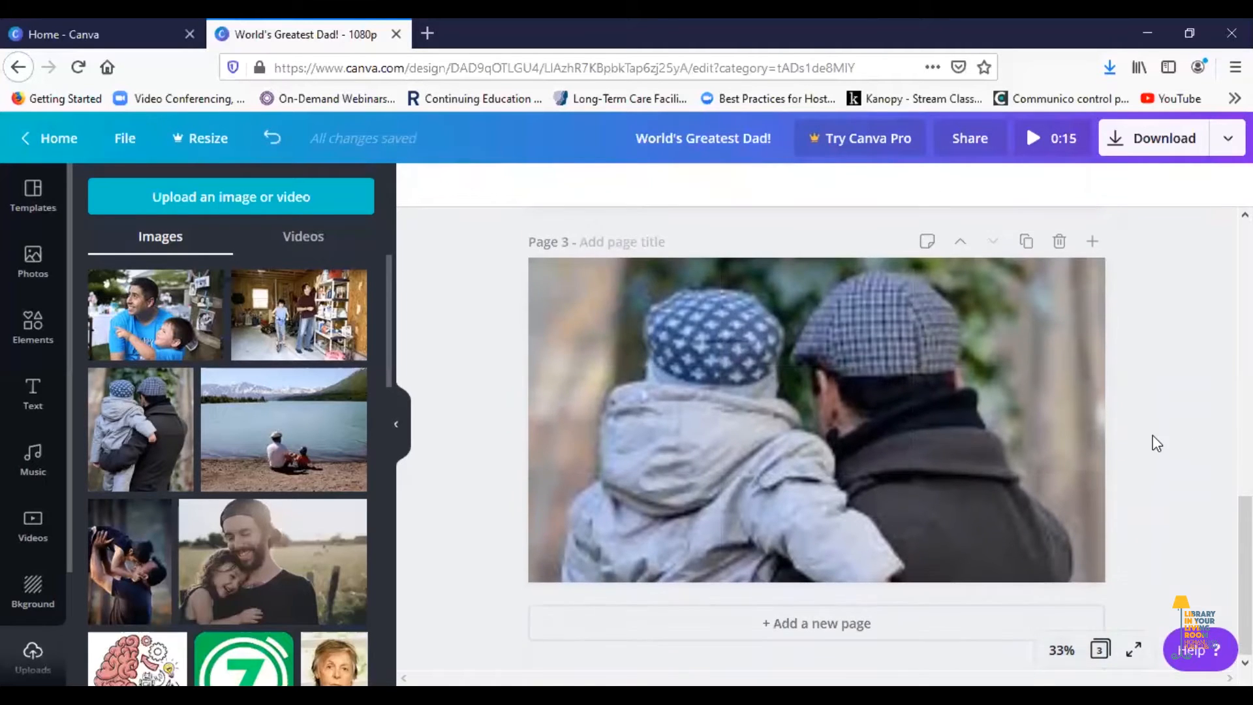
left_click(804, 625)
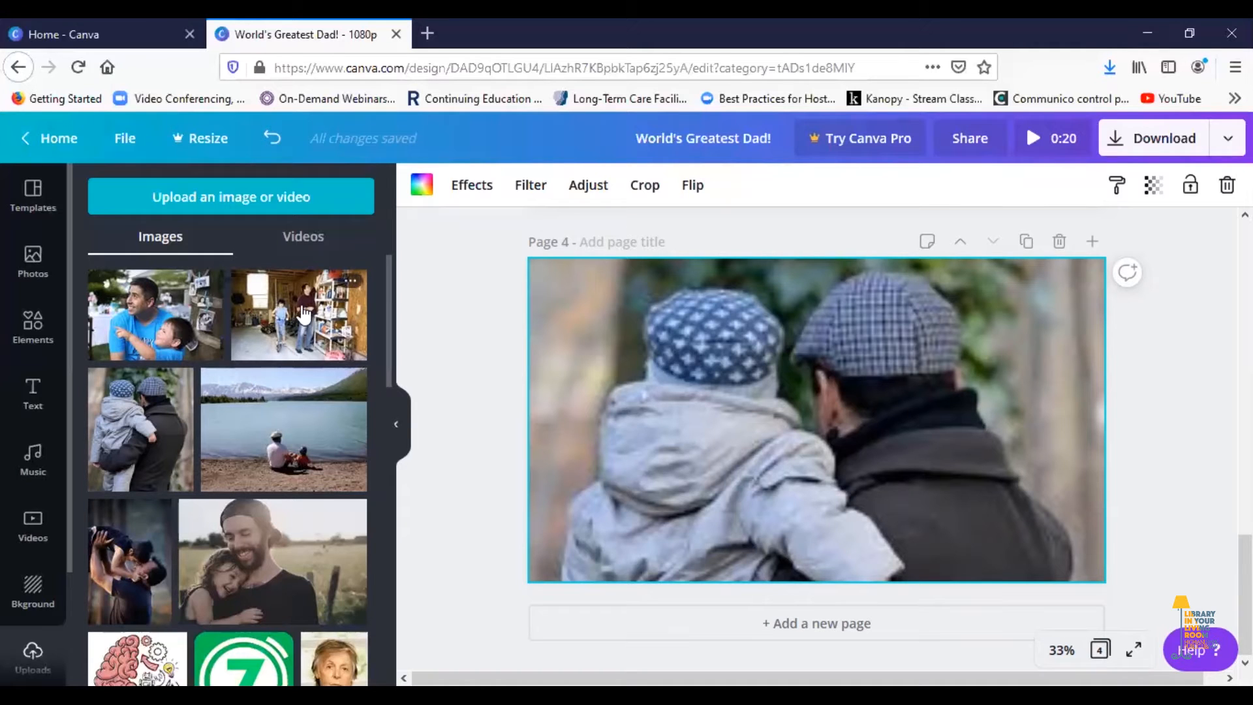
Try the uploaded garage photo as page 4's background and delete the background image.
left_click_drag(304, 316, 587, 294)
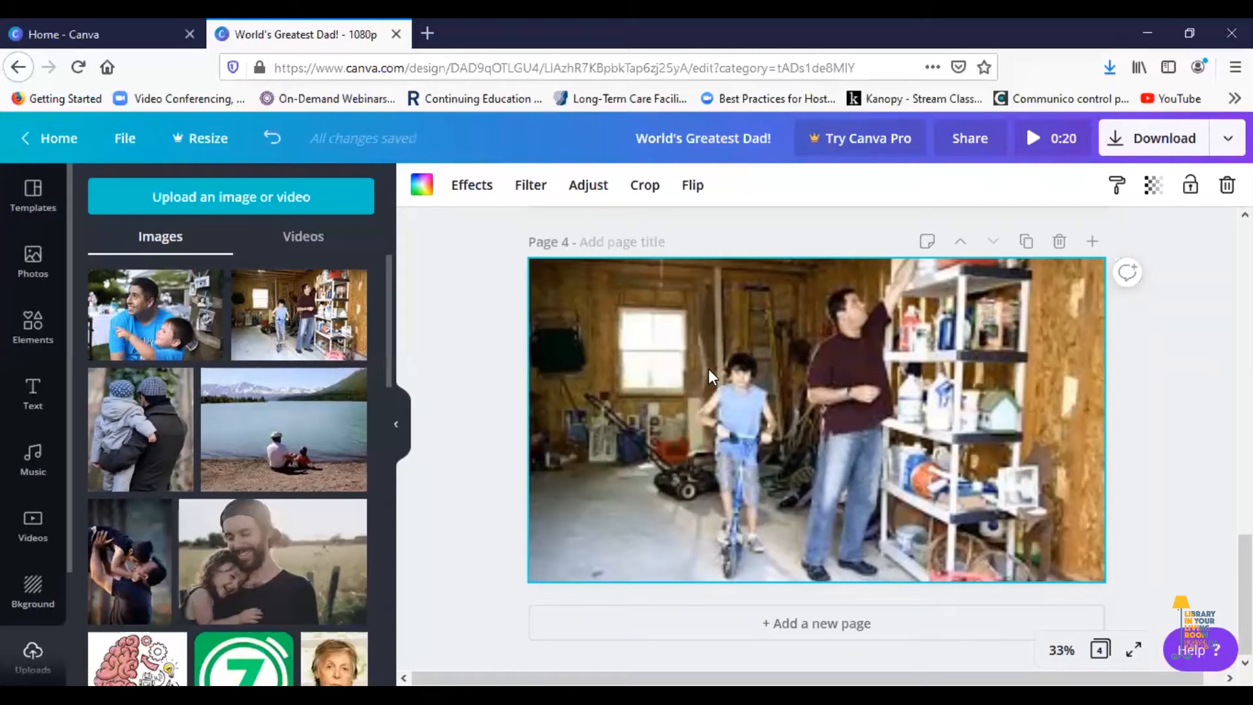
key("Delete")
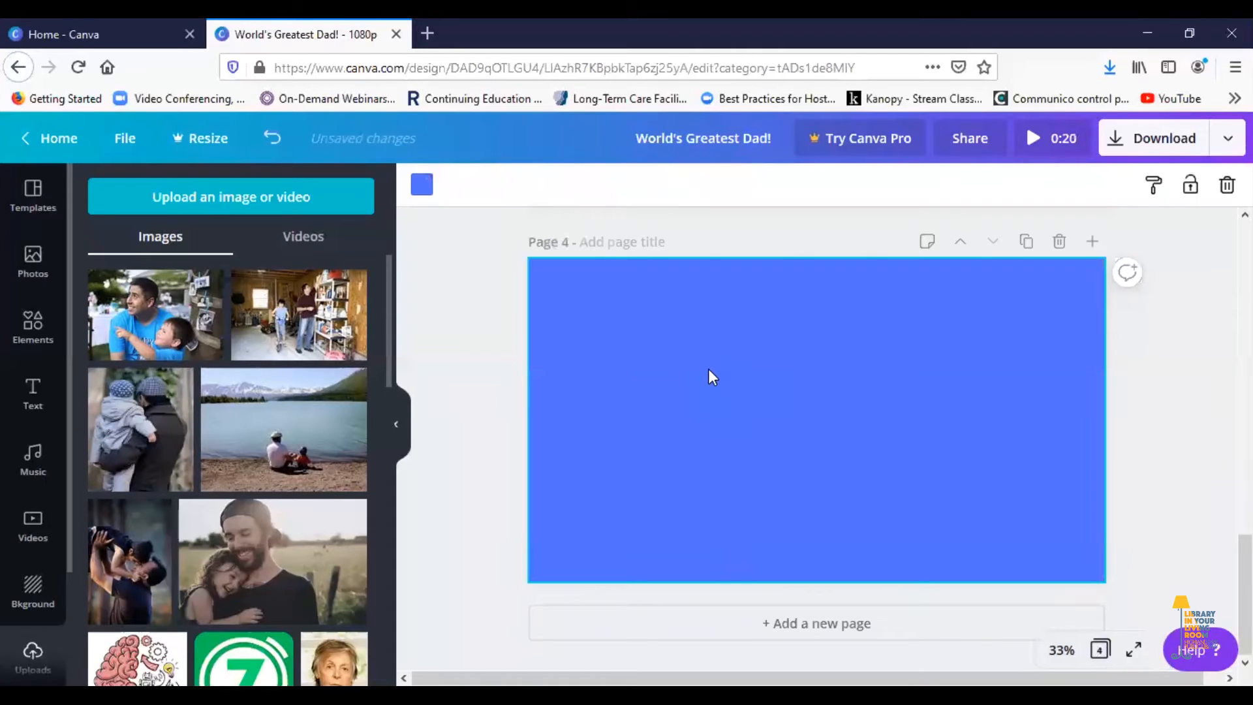
Place the uploaded garage photo on page 4, enlarge it slightly and centre it on the page.
left_click_drag(292, 320, 781, 381)
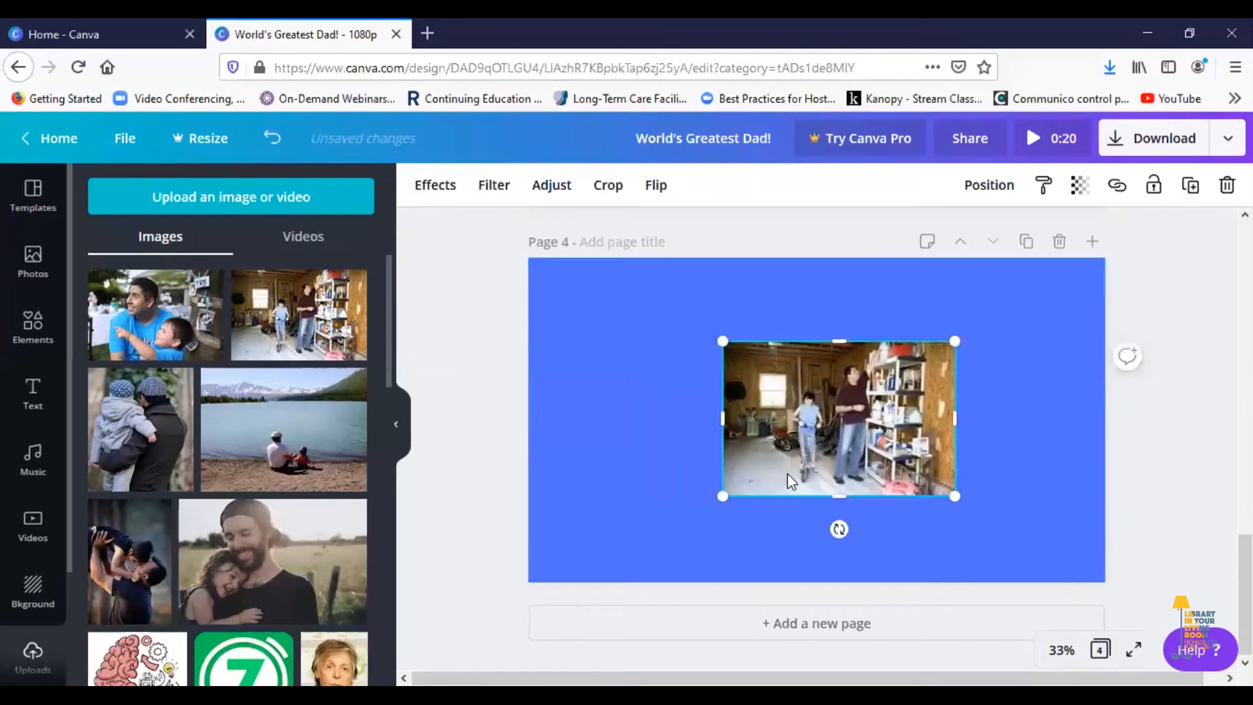
mouse_move(720, 340)
left_mouse_down()
mouse_move(693, 324)
mouse_move(705, 331)
left_mouse_up()
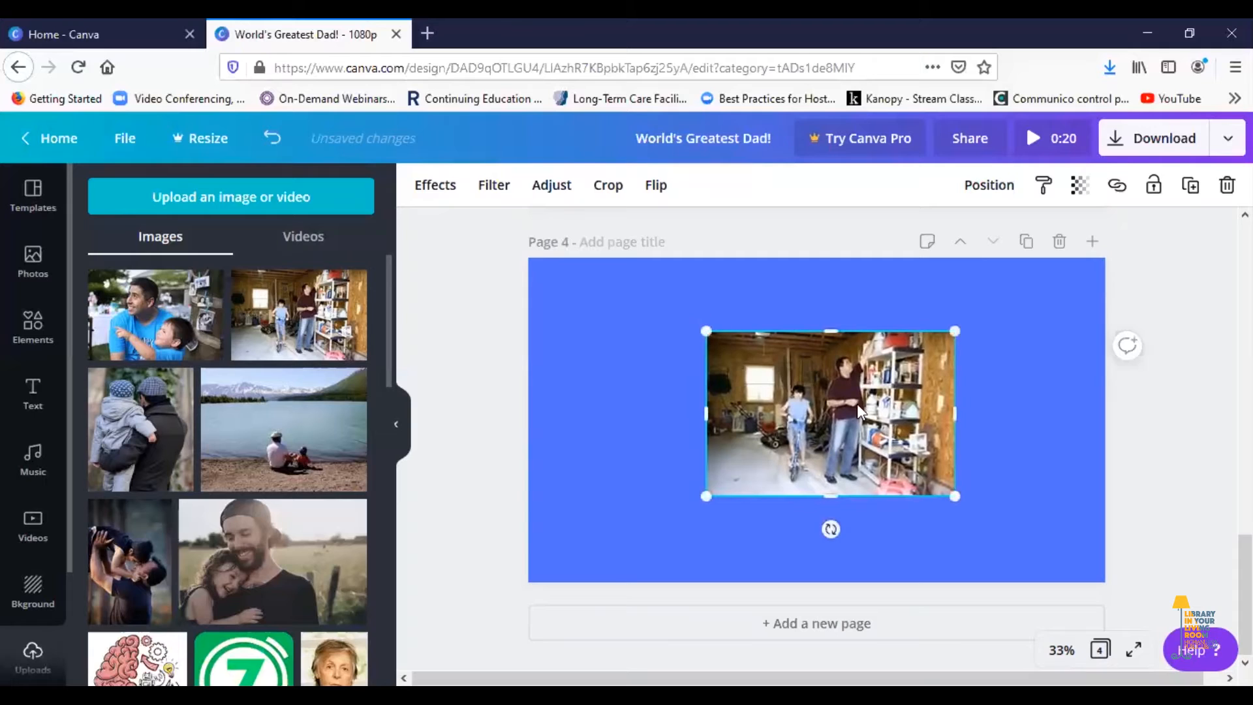
mouse_move(861, 397)
left_mouse_down()
mouse_move(873, 416)
mouse_move(906, 412)
mouse_move(826, 397)
mouse_move(837, 397)
left_mouse_up()
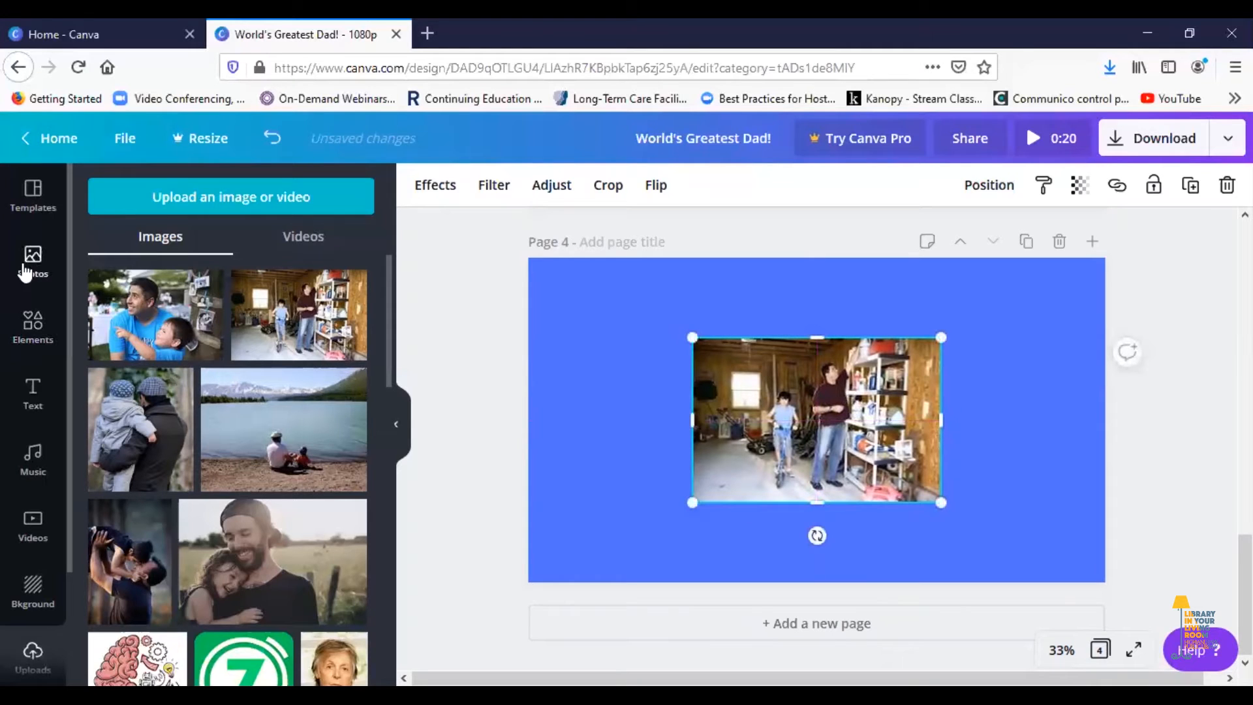
Search the graphic elements library for "frame" in place of the earlier newspaper search.
left_click(34, 332)
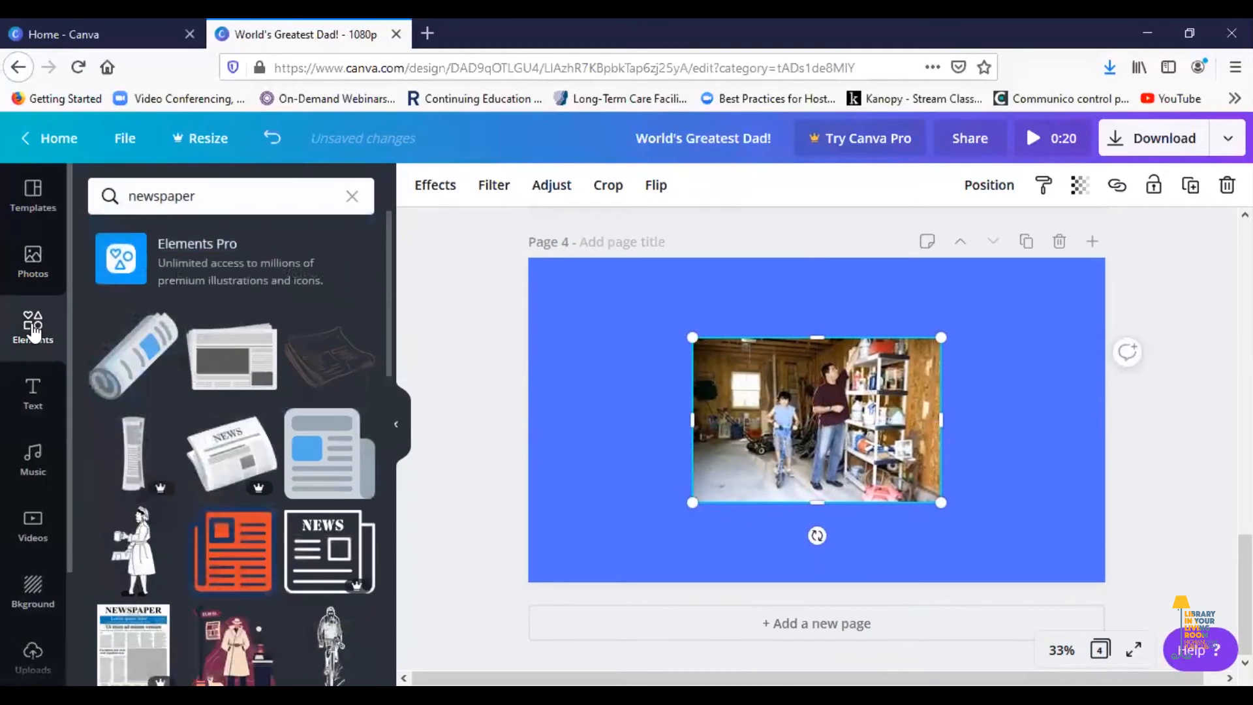
scroll(174, 410, "down", 2)
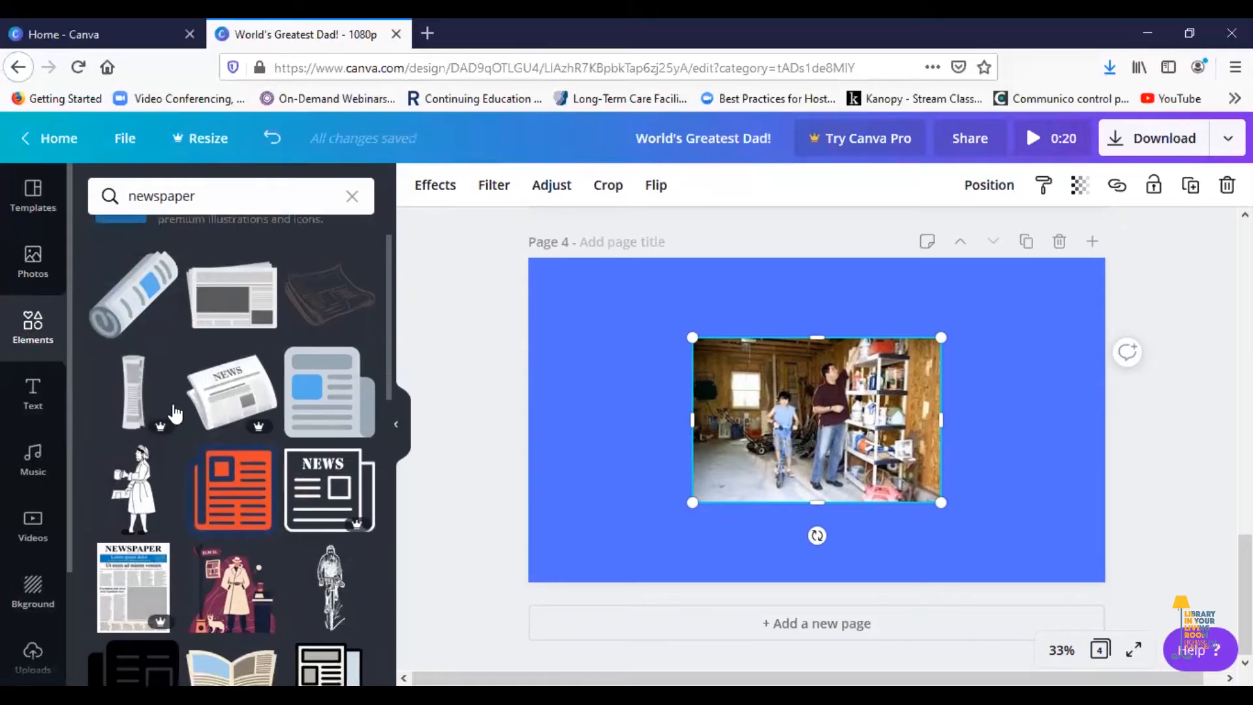
scroll(173, 408, "down", 2)
scroll(185, 300, "down", 2)
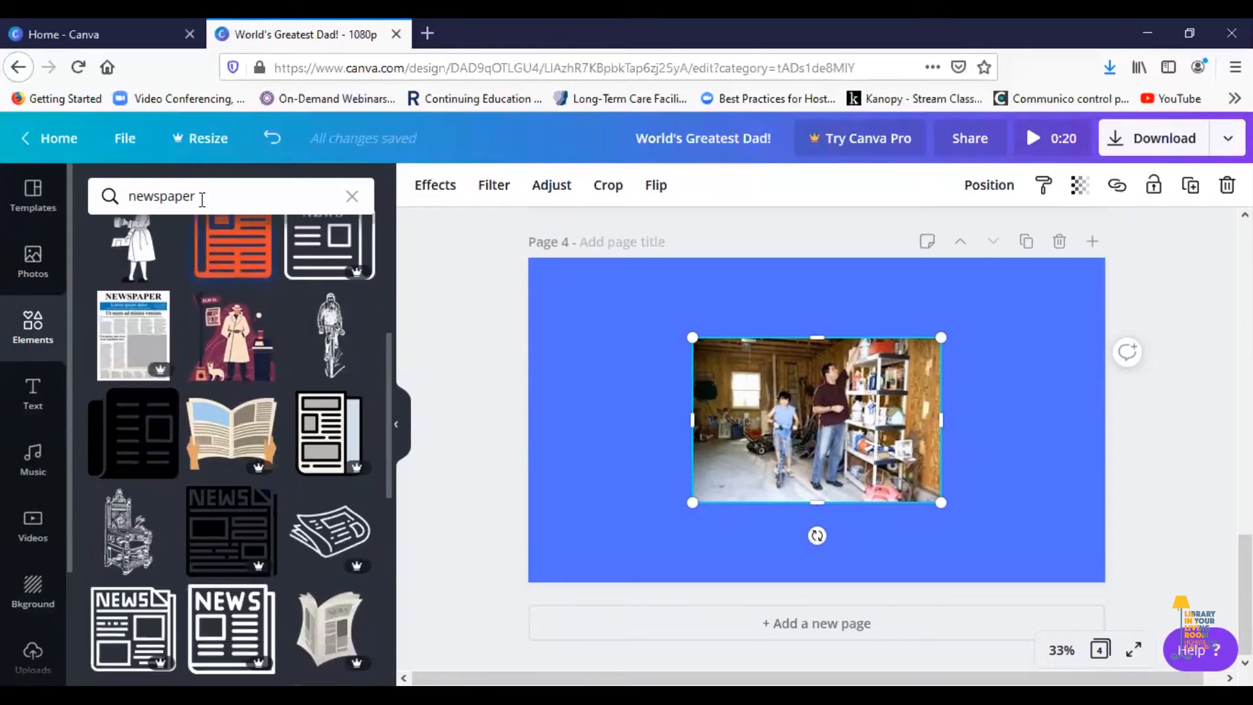
left_click(202, 196)
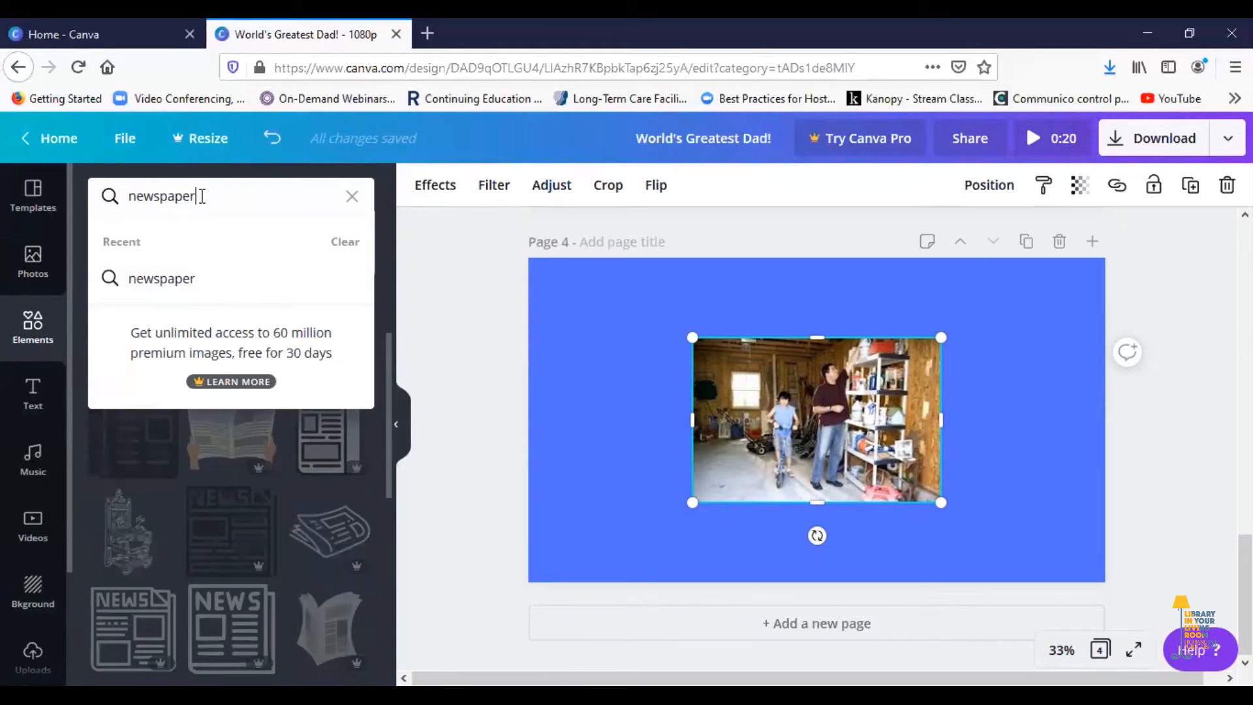
key("BackSpace")
key("BackSpace")
key("BackSpace")
key("BackSpace")
key("BackSpace")
key("BackSpace")
key("BackSpace")
key("BackSpace")
key("BackSpace")
type("fram")
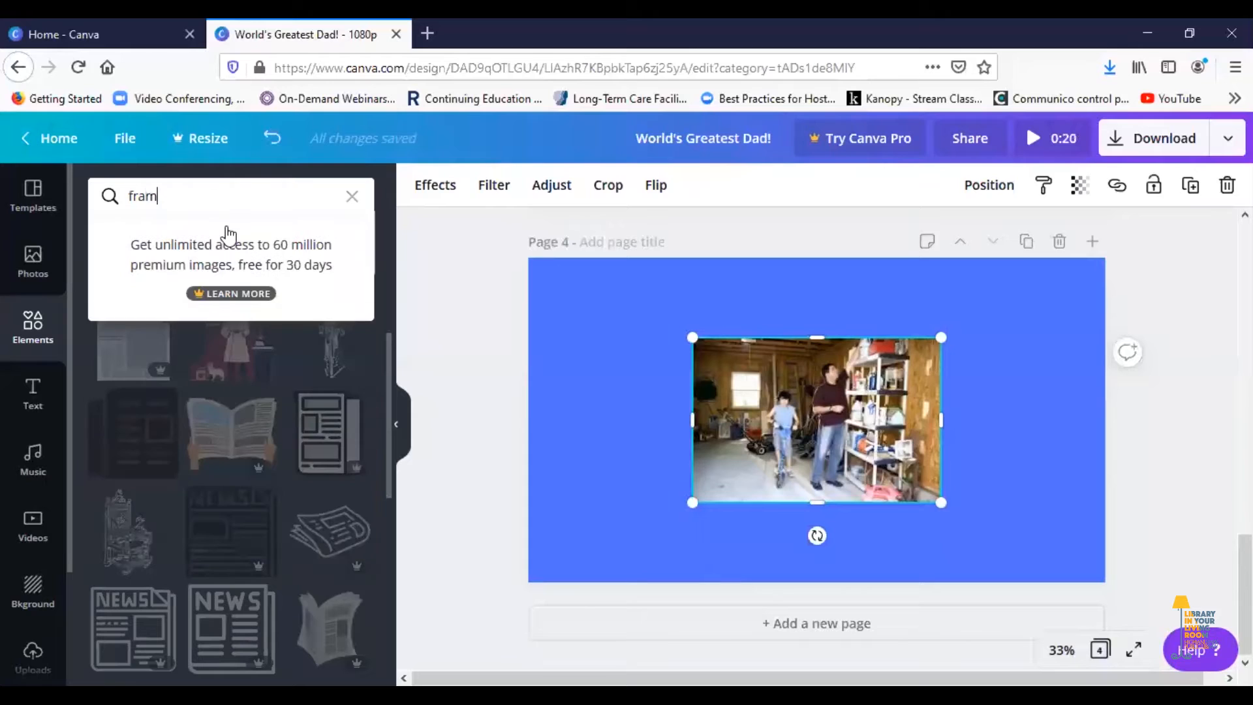
type("e")
key("Return")
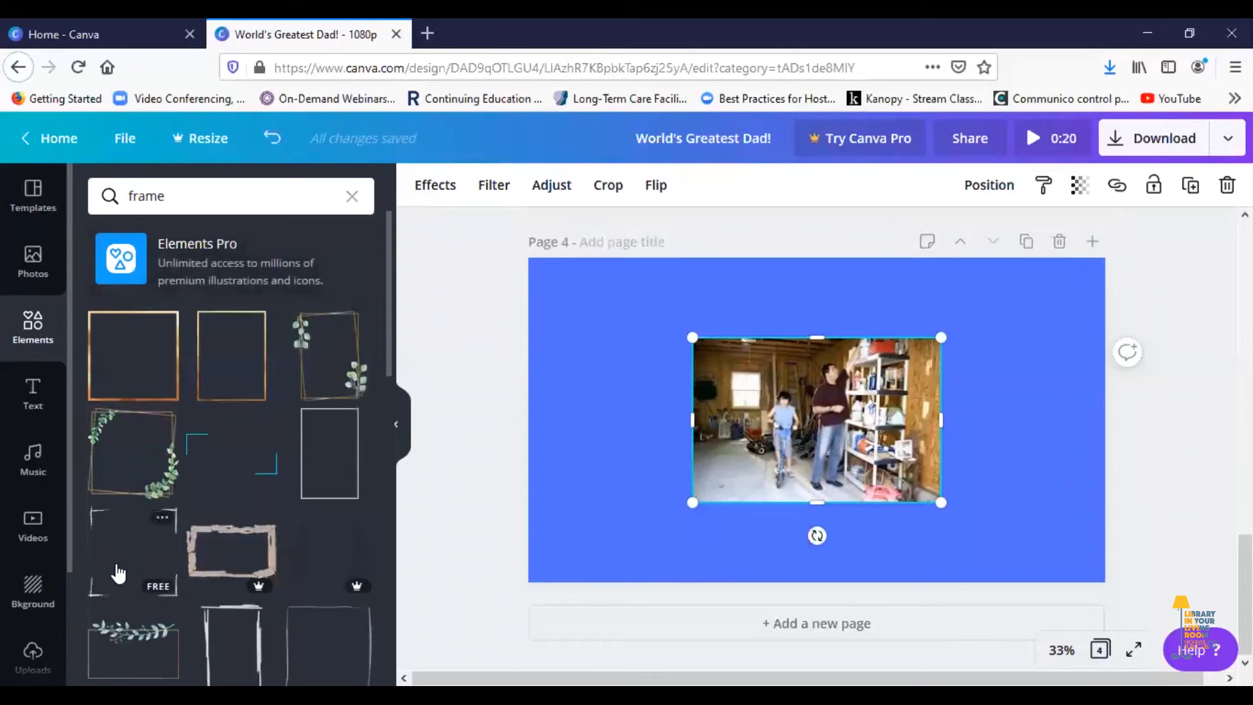
Try the gold square frame, replace it with the leafy gold frame and enlarge that around the garage photo.
scroll(261, 457, "down", 5)
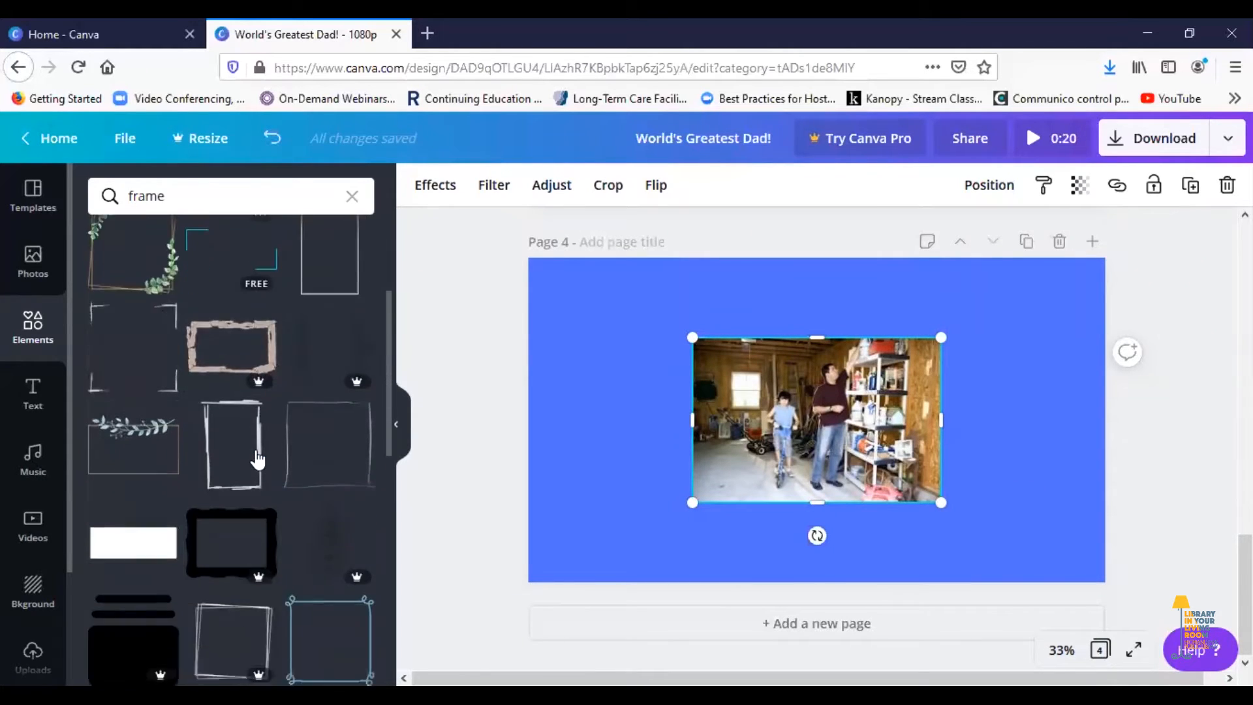
scroll(143, 355, "up", 5)
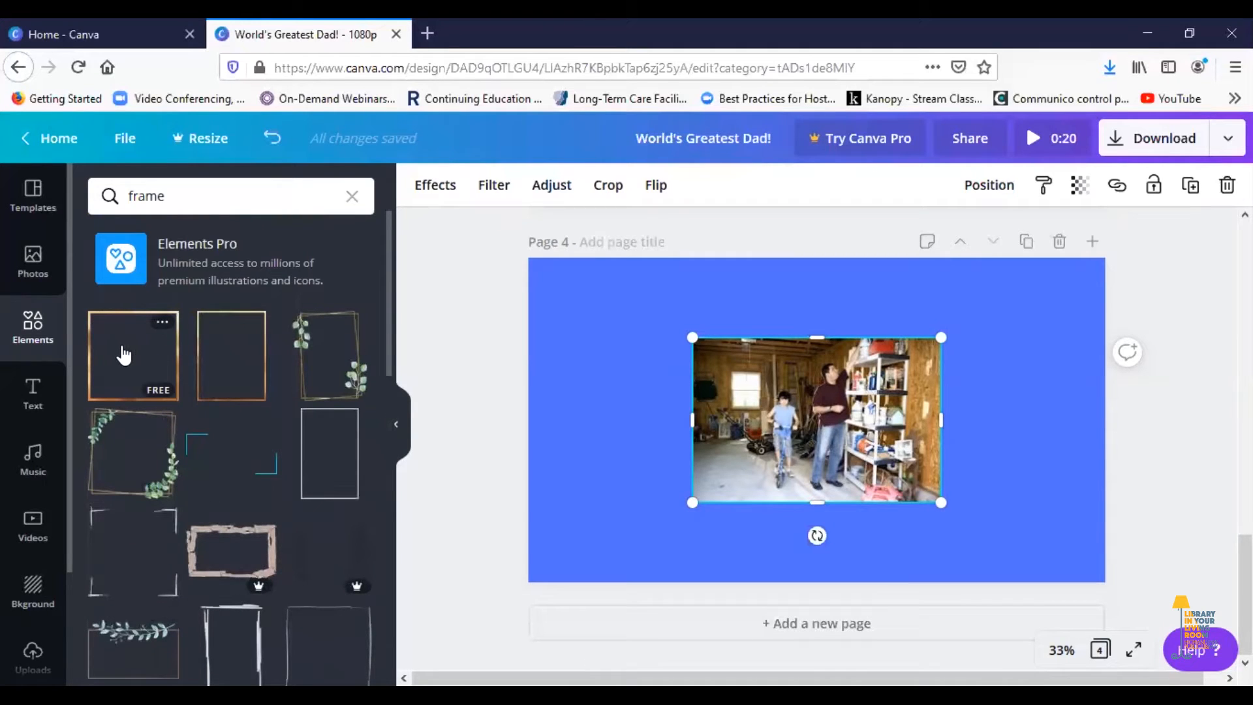
left_click(109, 369)
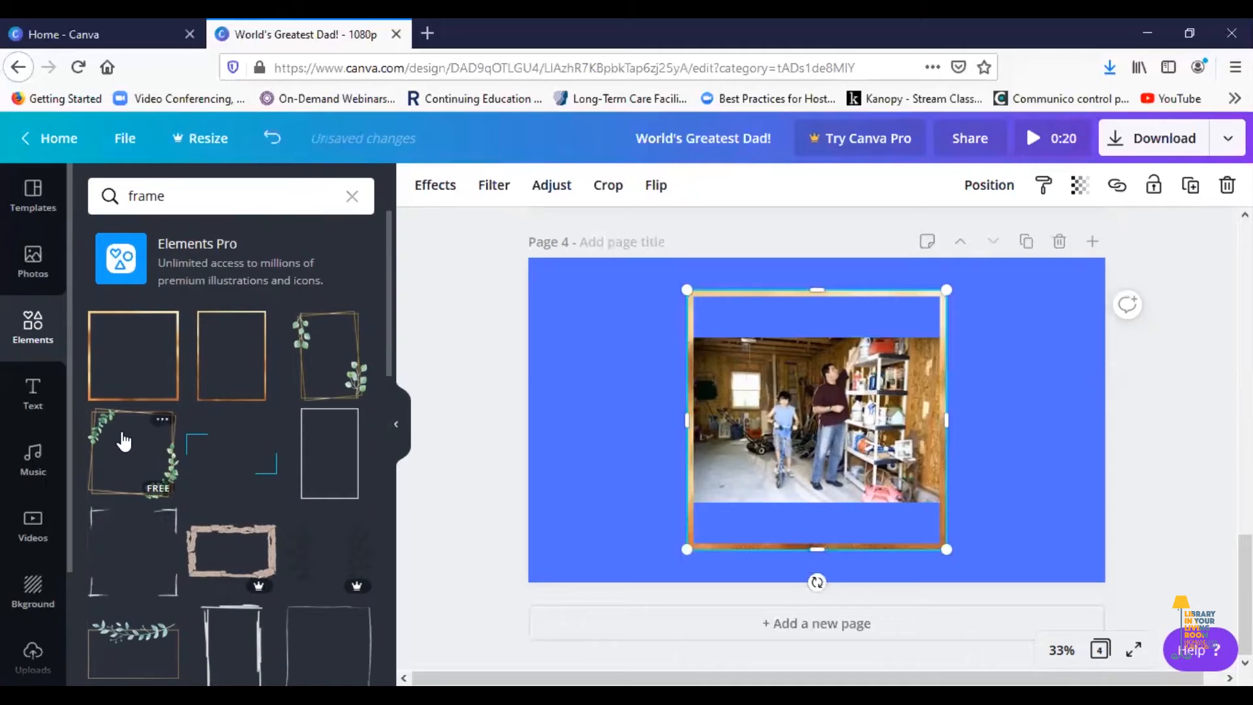
left_click_drag(655, 425, 716, 325)
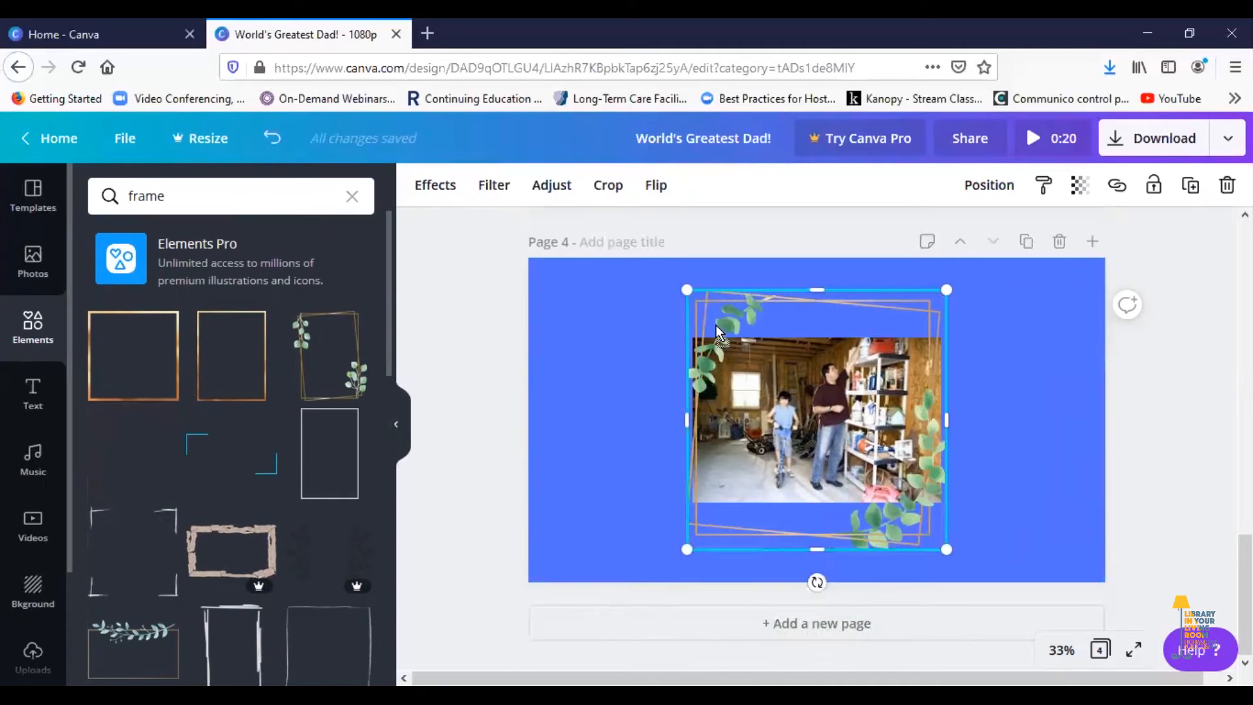
left_click(587, 352)
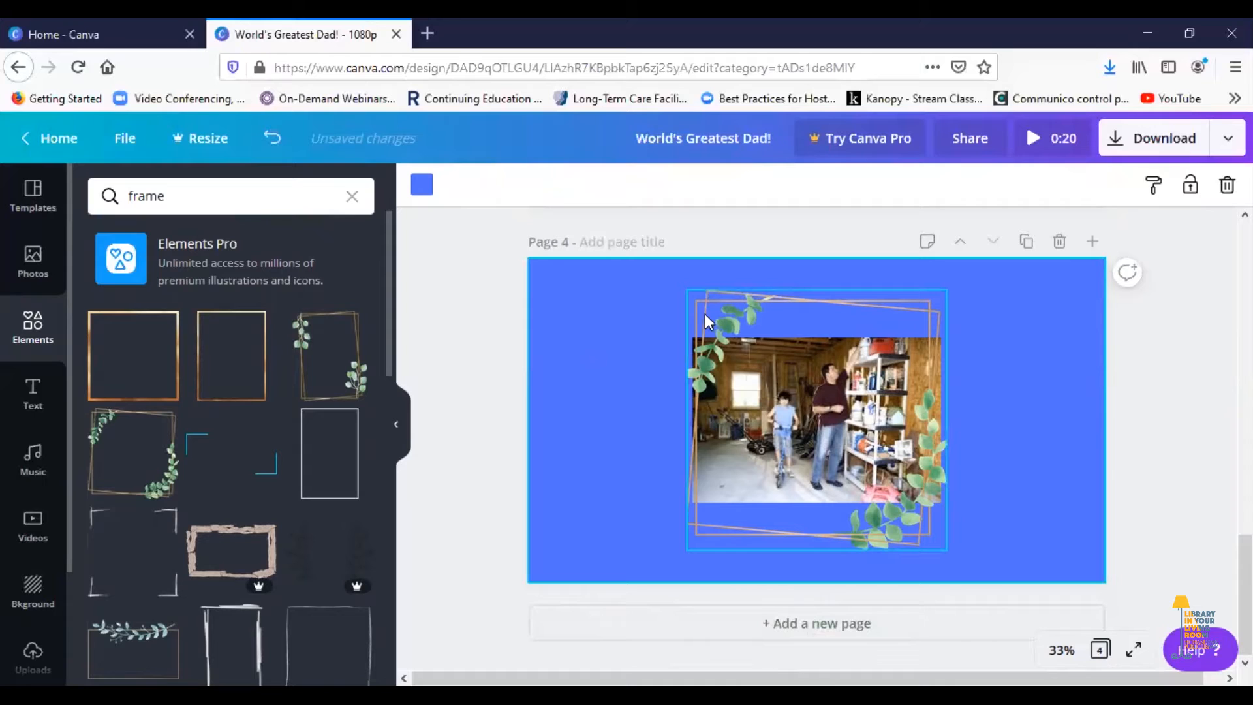
Try the orange corner element on the garage photo's upper-left corner and delete it.
scroll(222, 492, "down", 5)
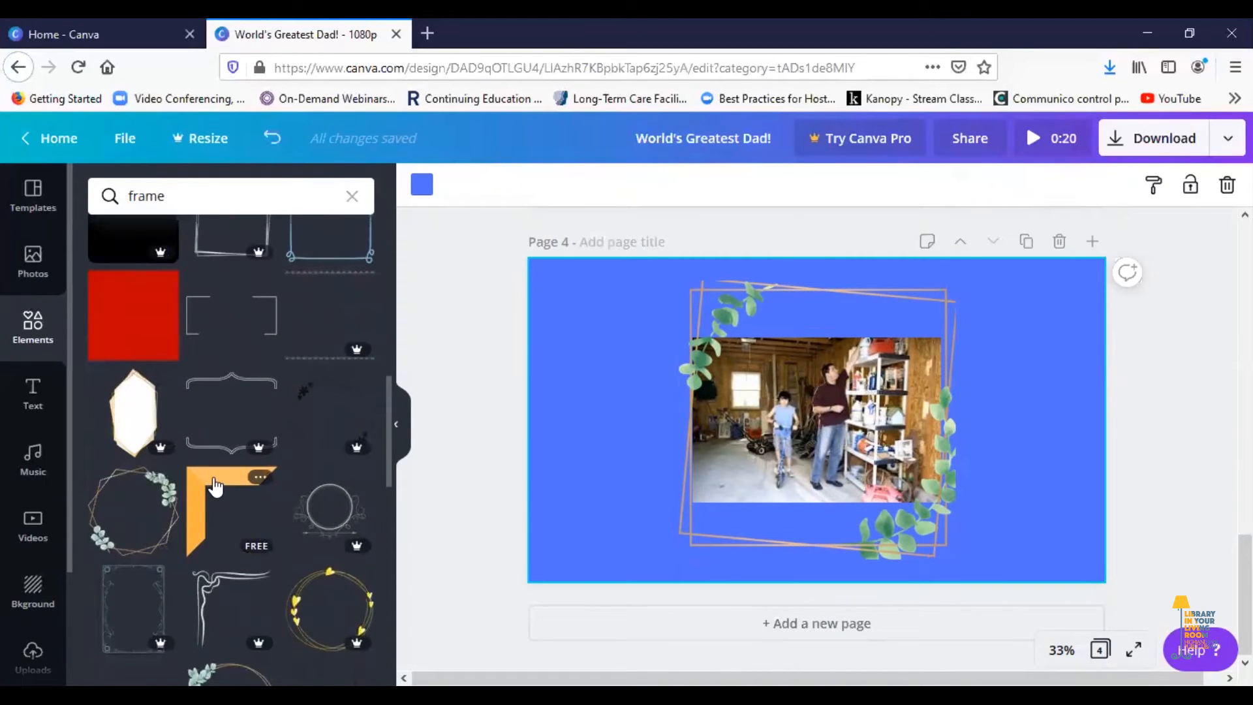
left_click_drag(506, 467, 703, 323)
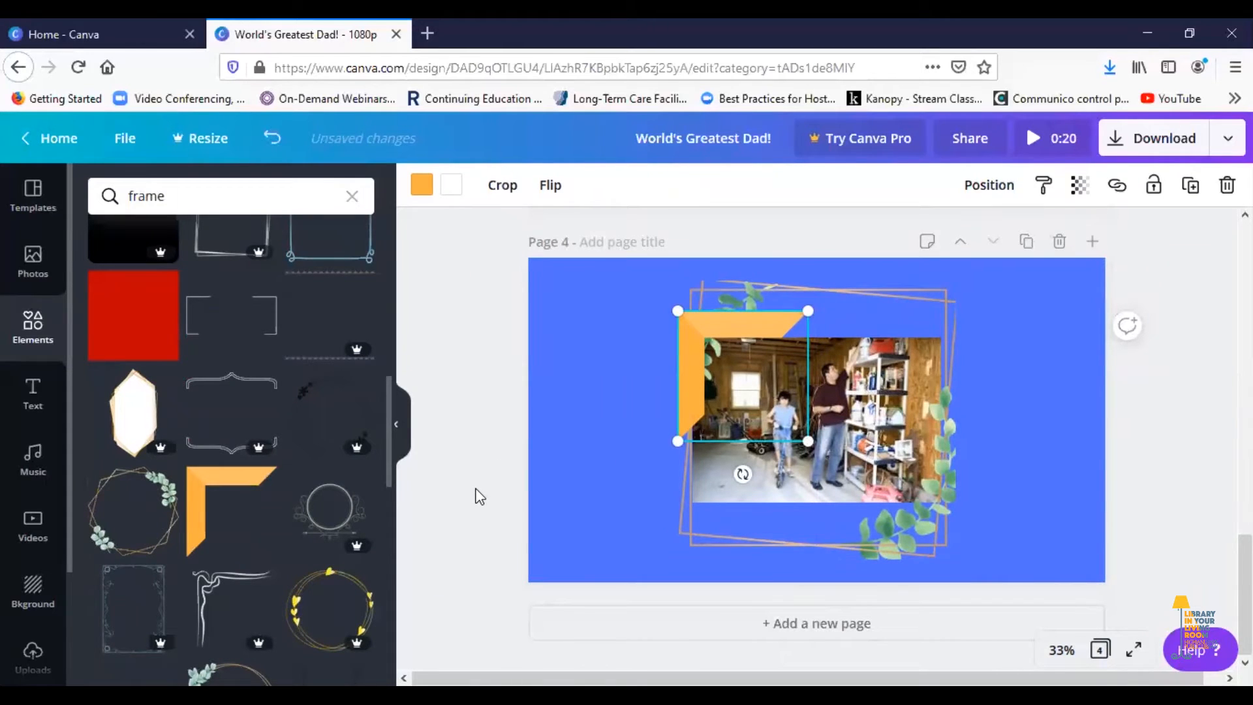
key("Delete")
Add the free brush-stroke frame to page 4, rotate it to landscape and fit it over the garage photo's edges.
scroll(225, 499, "down", 6)
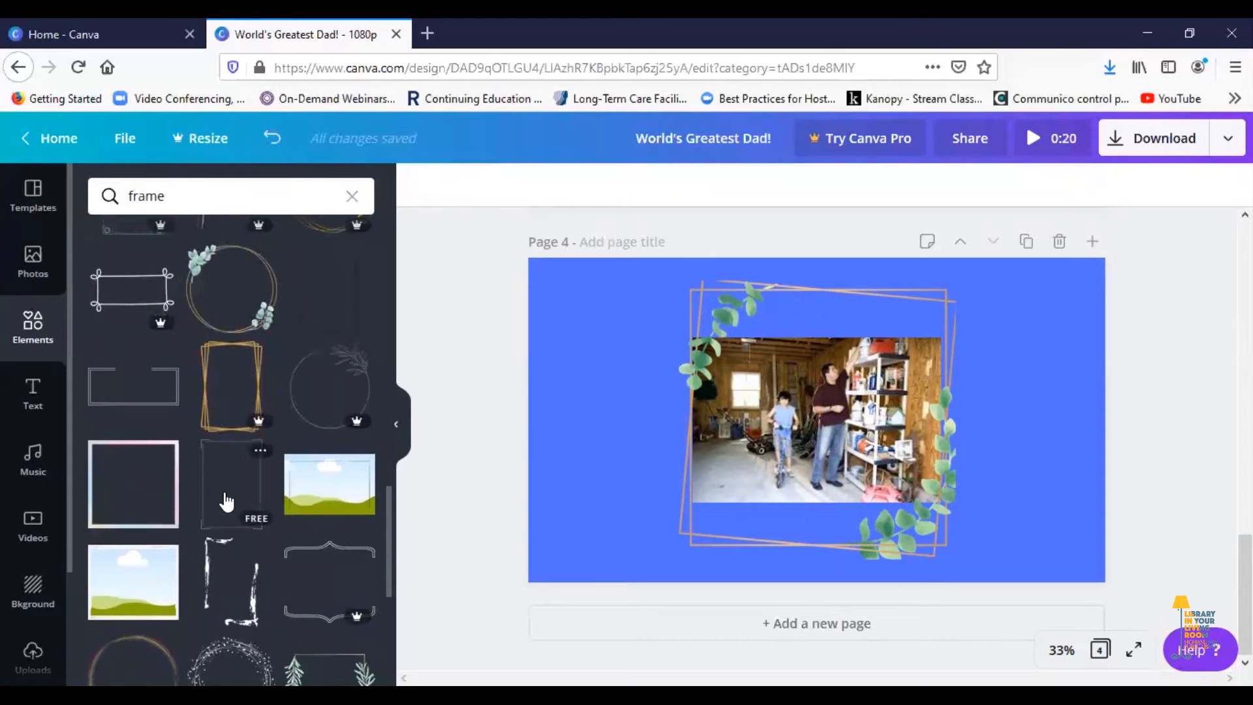
scroll(227, 501, "down", 3)
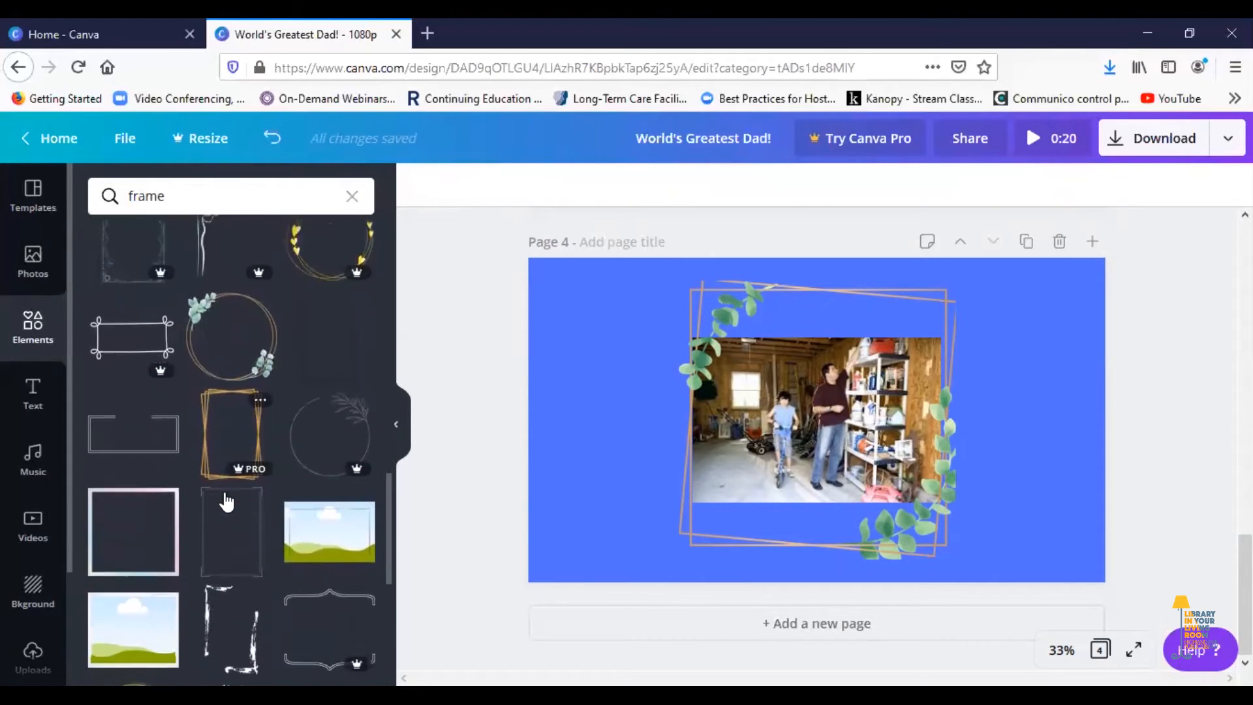
scroll(228, 457, "down", 3)
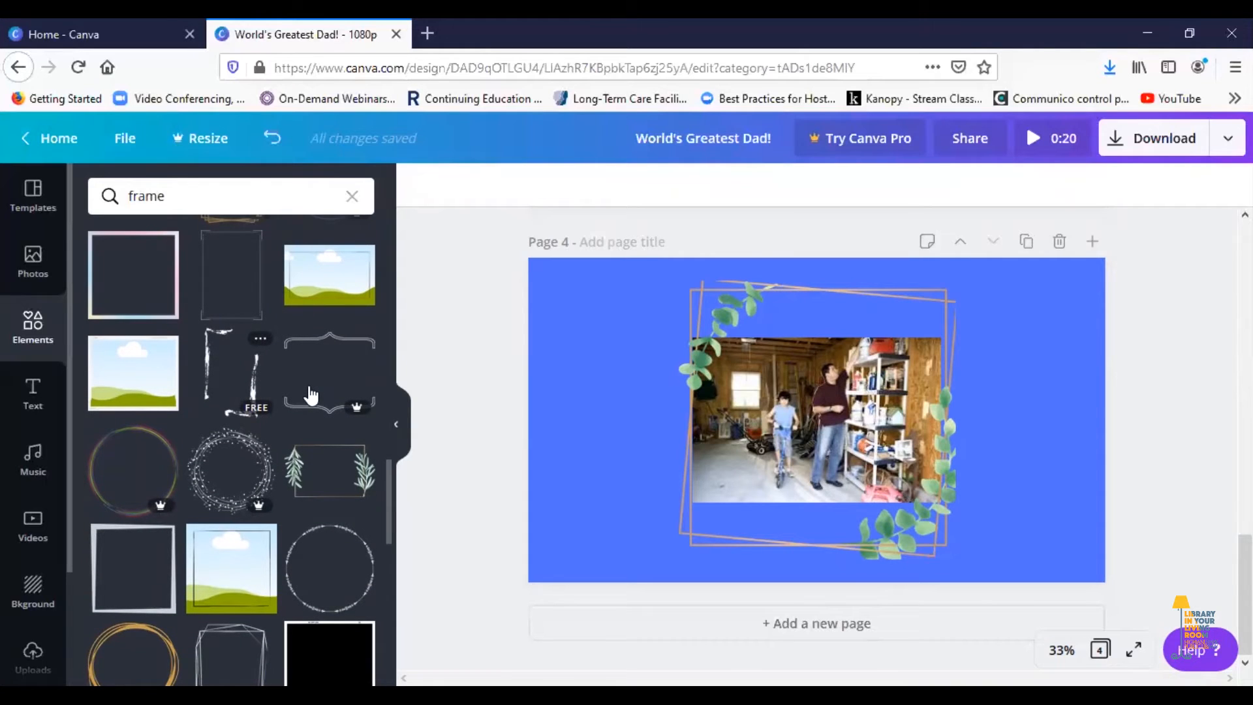
left_click_drag(251, 395, 765, 435)
mouse_move(834, 470)
left_mouse_down()
mouse_move(848, 479)
mouse_move(826, 465)
mouse_move(828, 486)
left_mouse_up()
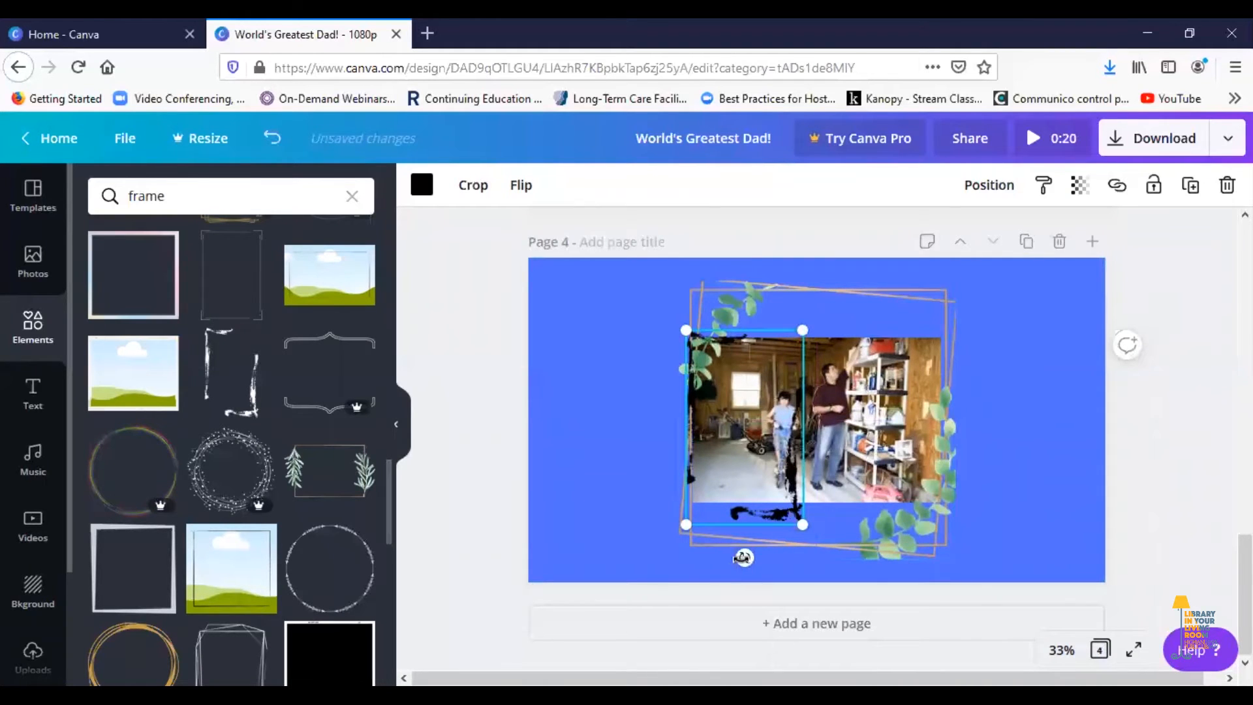
mouse_move(744, 555)
left_mouse_down()
mouse_move(845, 551)
mouse_move(857, 493)
mouse_move(884, 450)
mouse_move(860, 431)
left_mouse_up()
left_click_drag(740, 424, 781, 382)
left_click_drag(886, 450, 999, 515)
left_click_drag(784, 419, 771, 415)
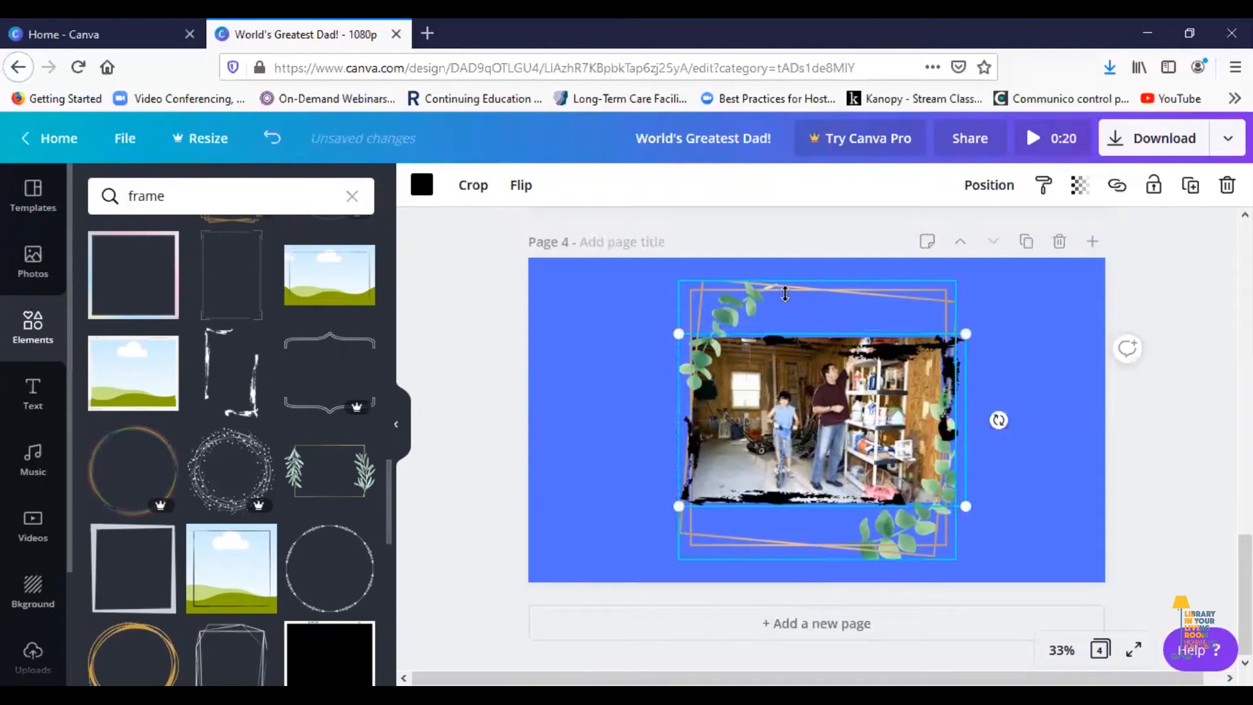
Delete the leafy gold frame and enlarge the black brush-stroke frame so it surrounds the garage photo with a margin.
left_click(745, 323)
key("Delete")
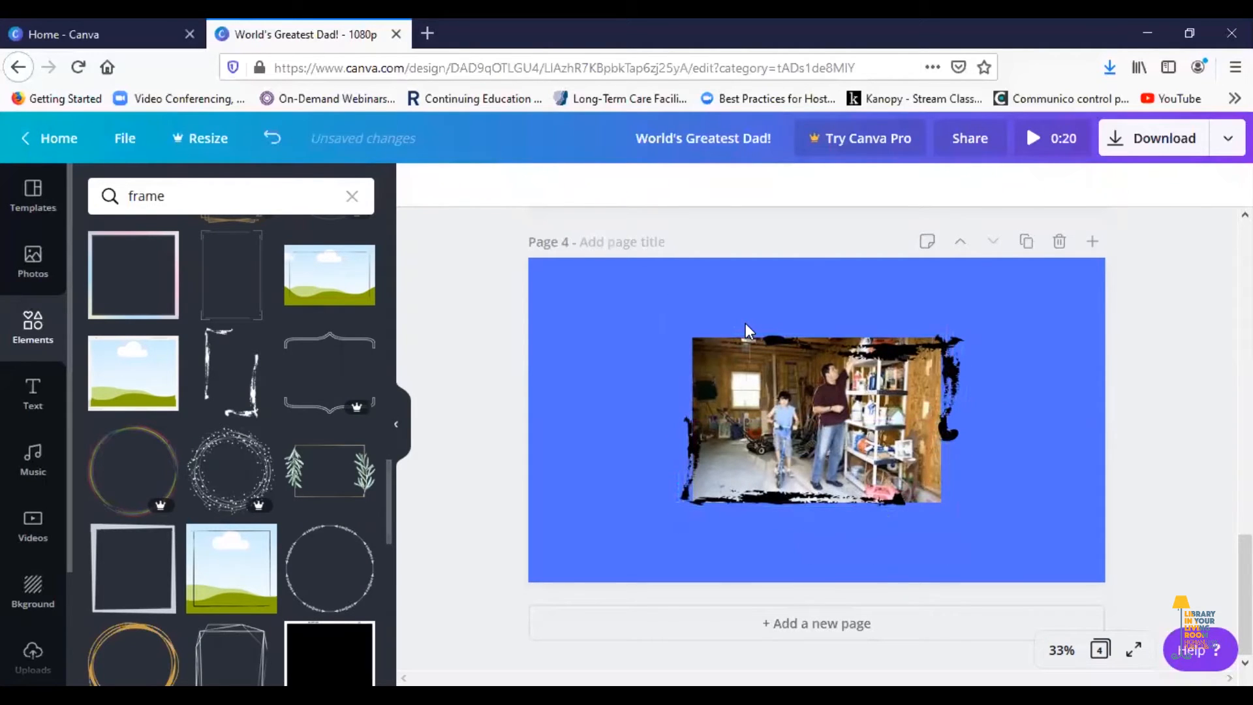
left_click(864, 428)
mouse_move(967, 335)
left_mouse_down()
mouse_move(996, 296)
mouse_move(999, 312)
left_mouse_up()
left_click_drag(675, 517, 644, 529)
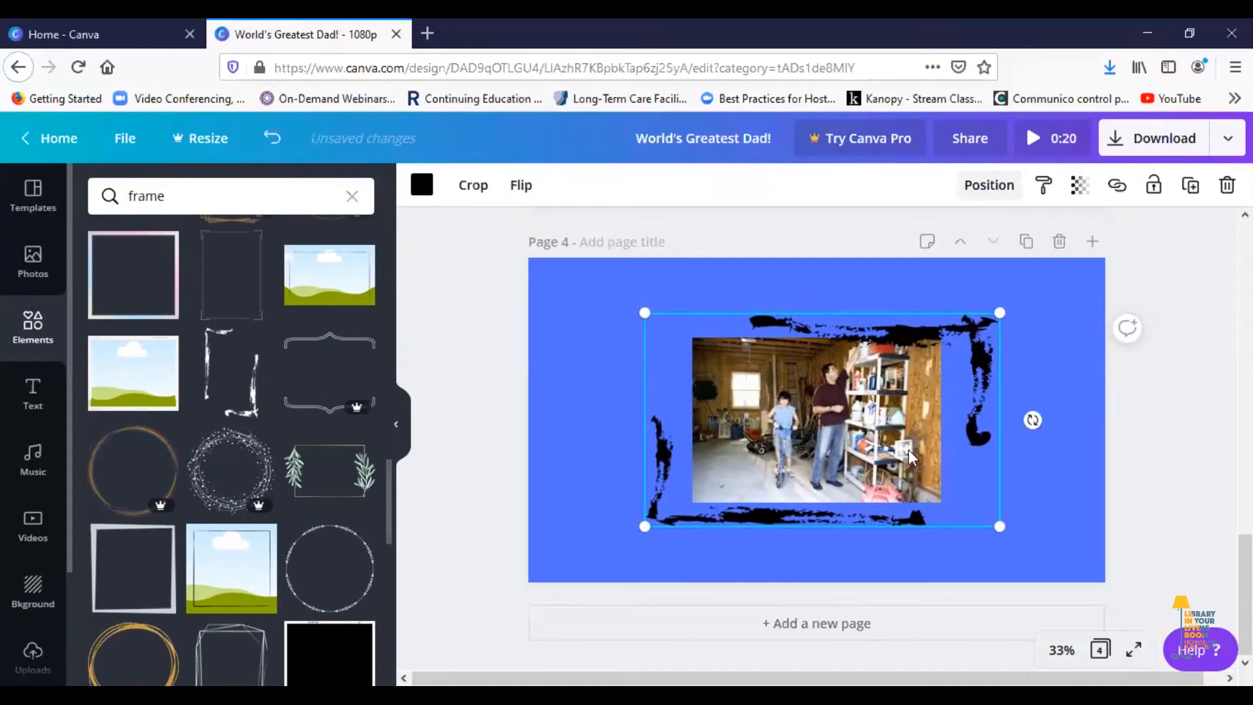
Adjust the brush-stroke frame's position arrangement and group the frame with the garage photo.
left_click(986, 187)
left_click(911, 243)
left_click(1059, 310)
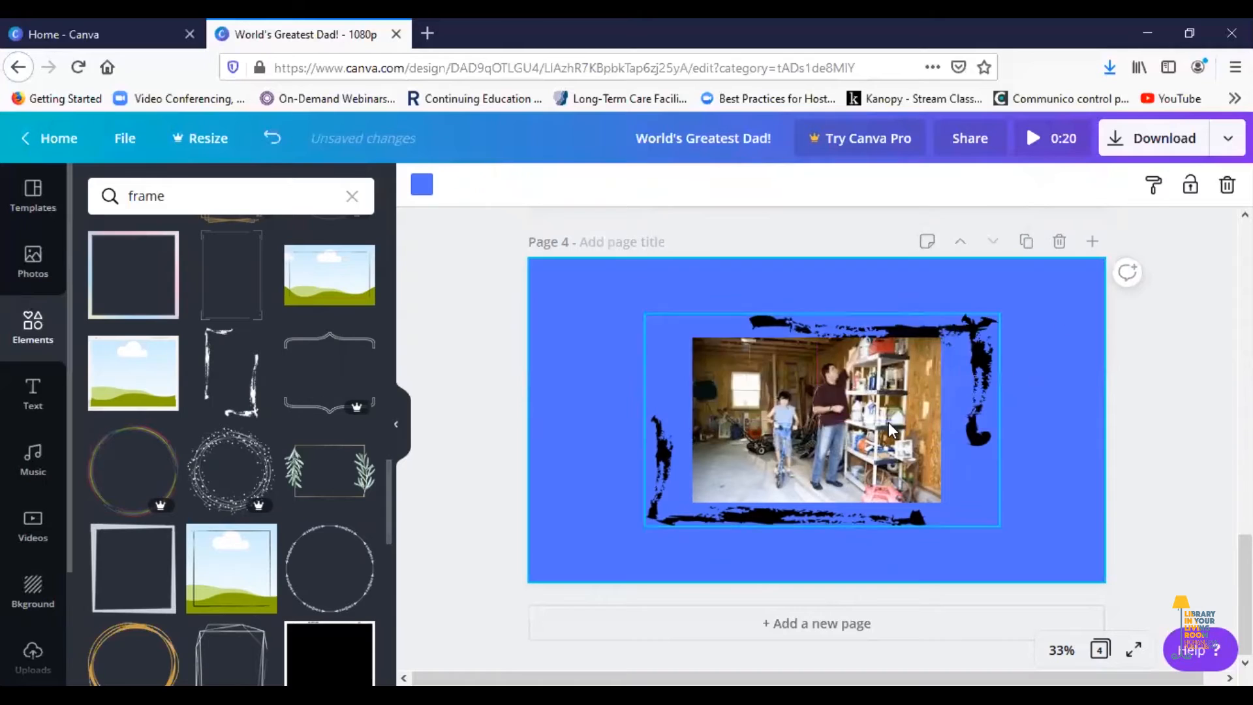
left_click(855, 402)
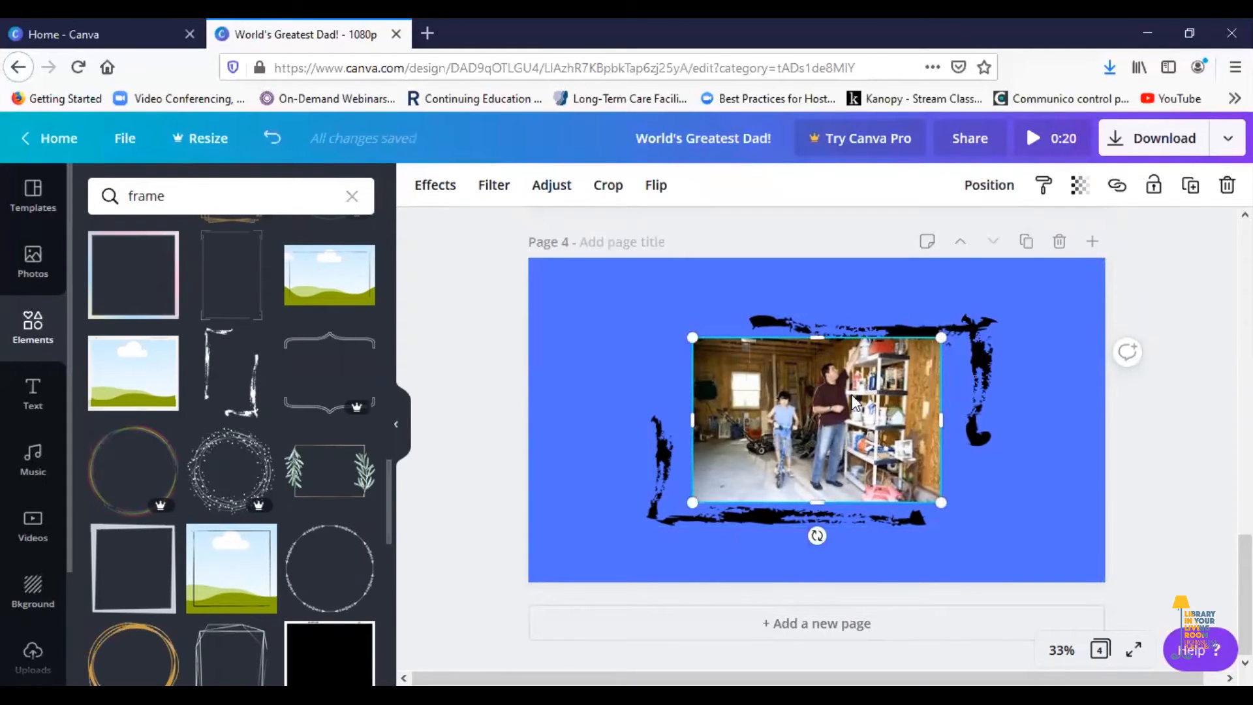
left_click(1003, 331, "shift")
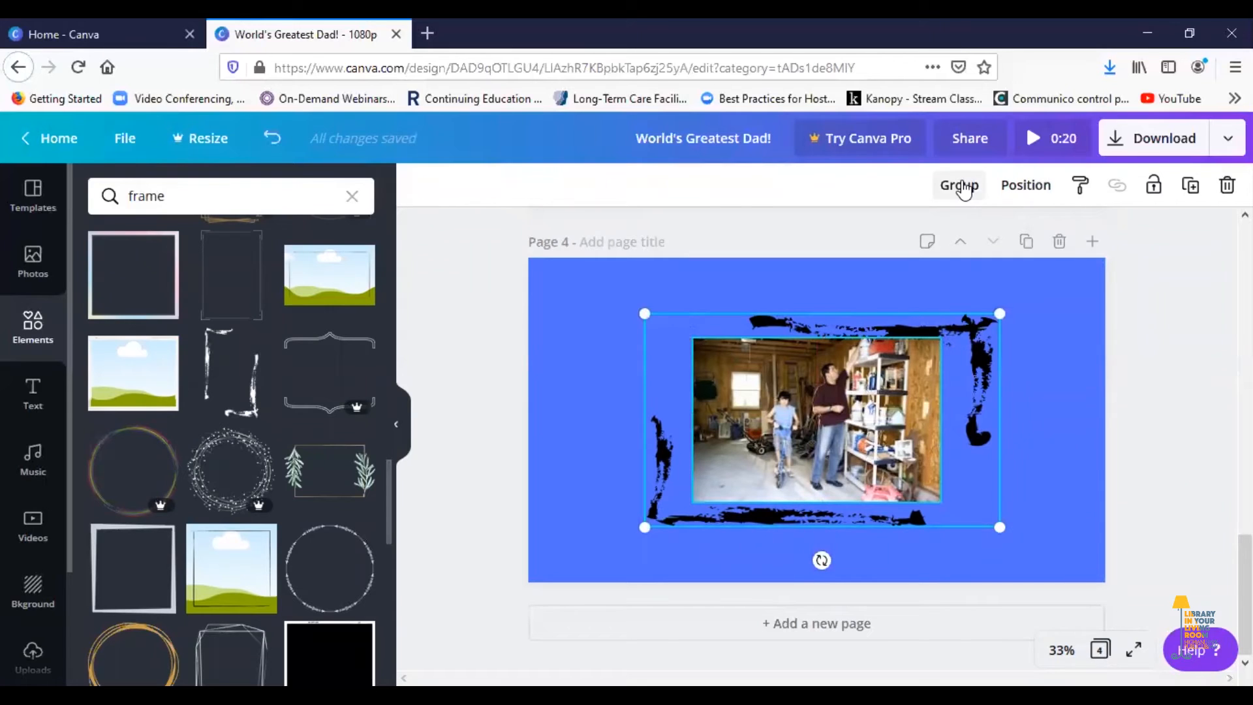
left_click(959, 185)
Shrink the framed photo group slightly, tilt it counterclockwise and place it on the right side of page 4.
left_click_drag(999, 315, 956, 332)
left_click_drag(826, 428, 907, 417)
left_click_drag(884, 548, 939, 530)
left_click_drag(867, 415, 881, 415)
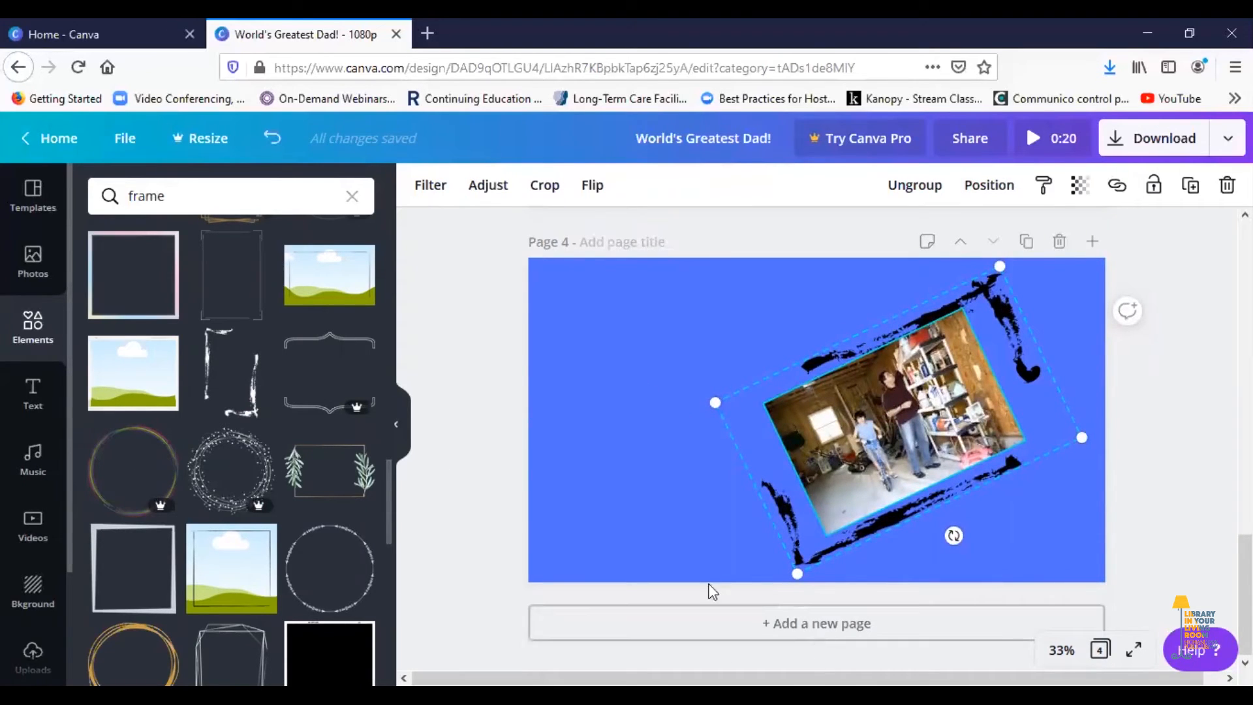
Add page 5 and place the uploaded photo of the father lifting his child, enlarged to about 960 by 1,441.
left_click(711, 608)
left_click(33, 260)
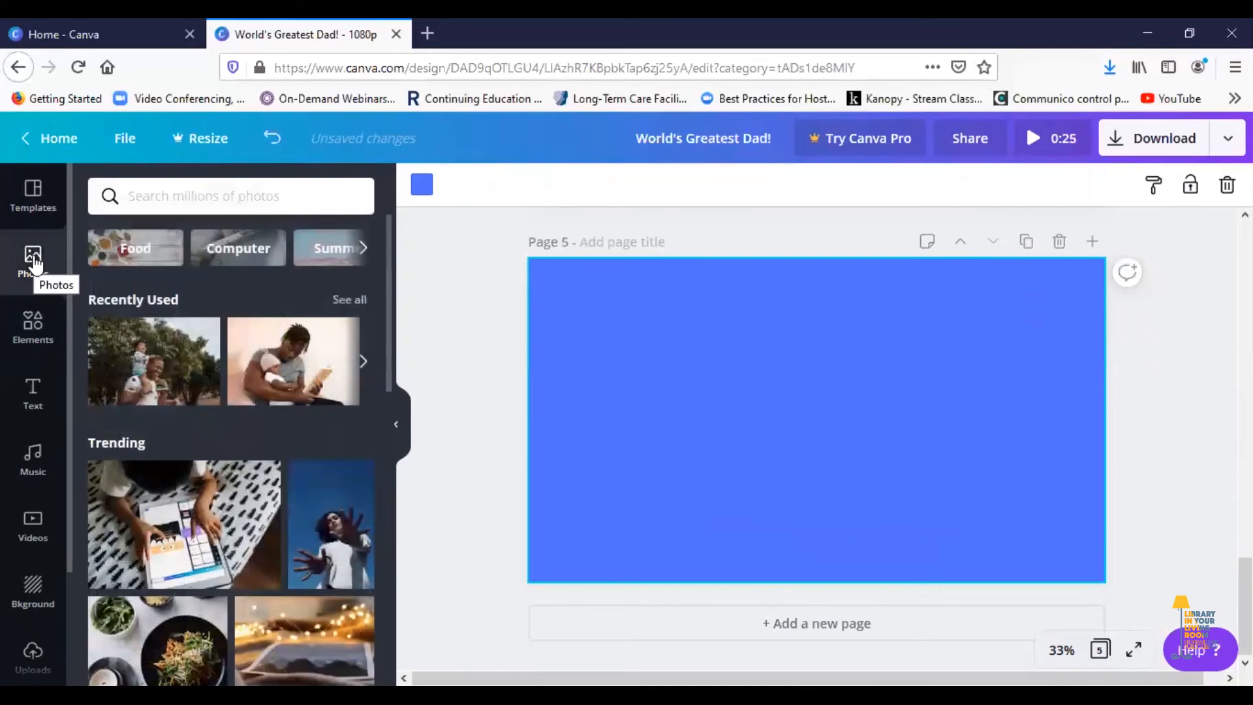
left_click(33, 653)
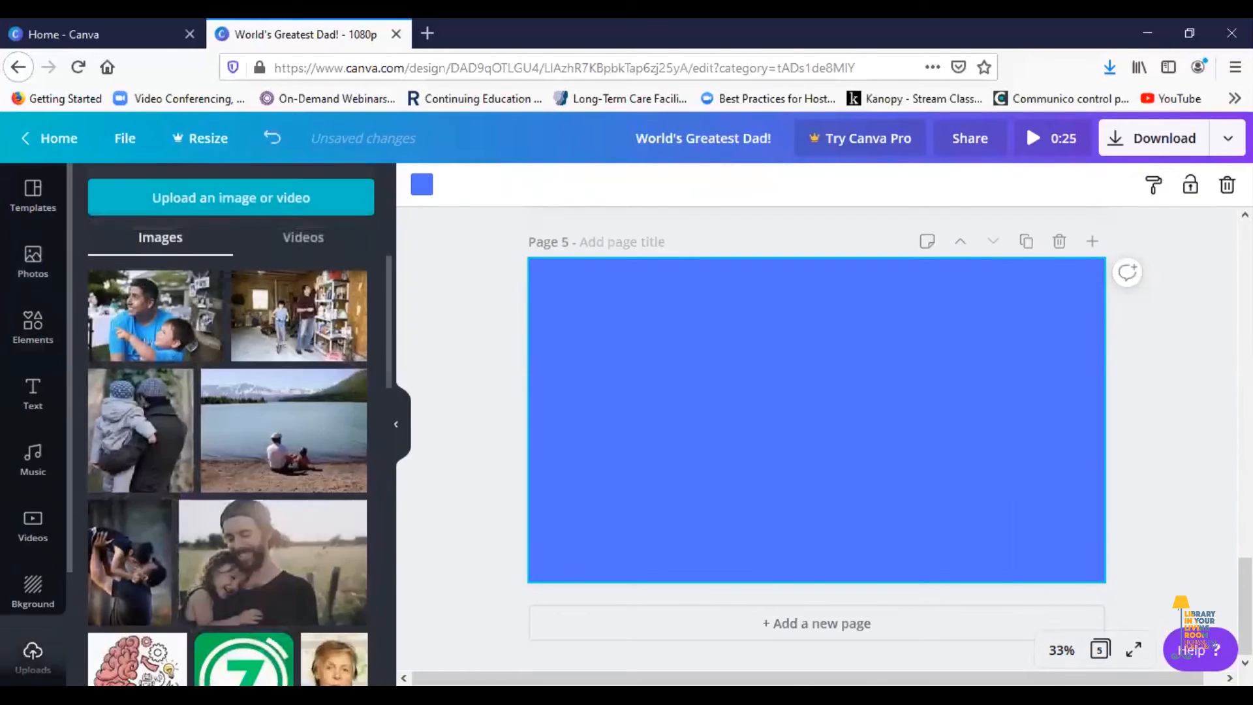
left_click_drag(134, 558, 573, 314)
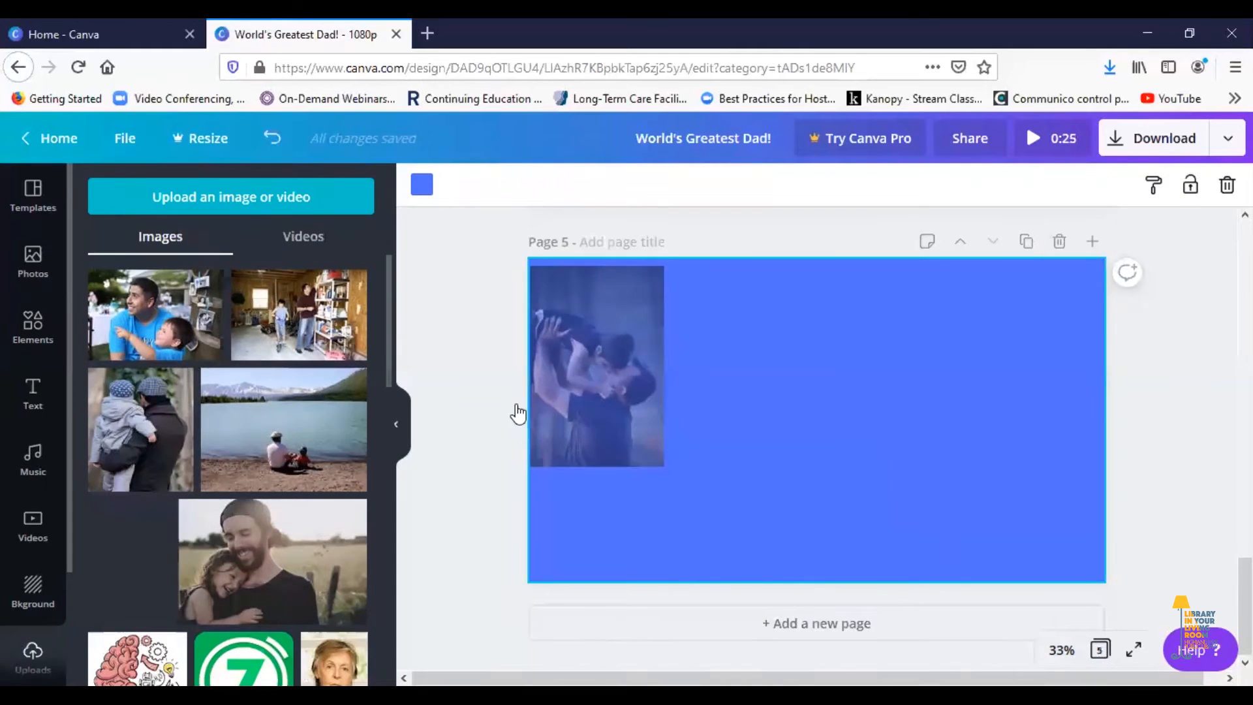
left_click_drag(518, 412, 509, 419)
mouse_move(620, 349)
left_mouse_down()
mouse_move(620, 330)
mouse_move(943, 472)
mouse_move(719, 352)
mouse_move(618, 347)
mouse_move(615, 361)
mouse_move(621, 352)
left_mouse_up()
left_click_drag(662, 459, 954, 599)
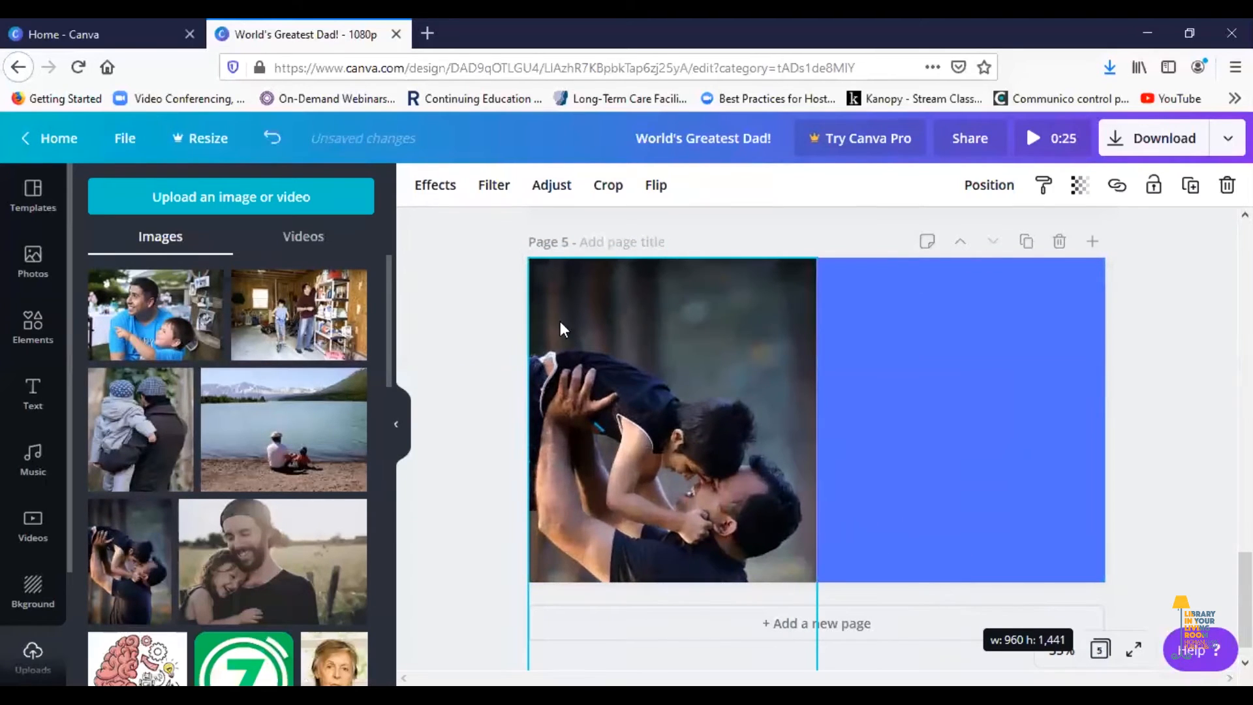
Crop the empty area above the child from page 5's photo and place it near the middle, against the page's top edge.
left_click_drag(655, 343, 783, 336)
left_click(607, 189)
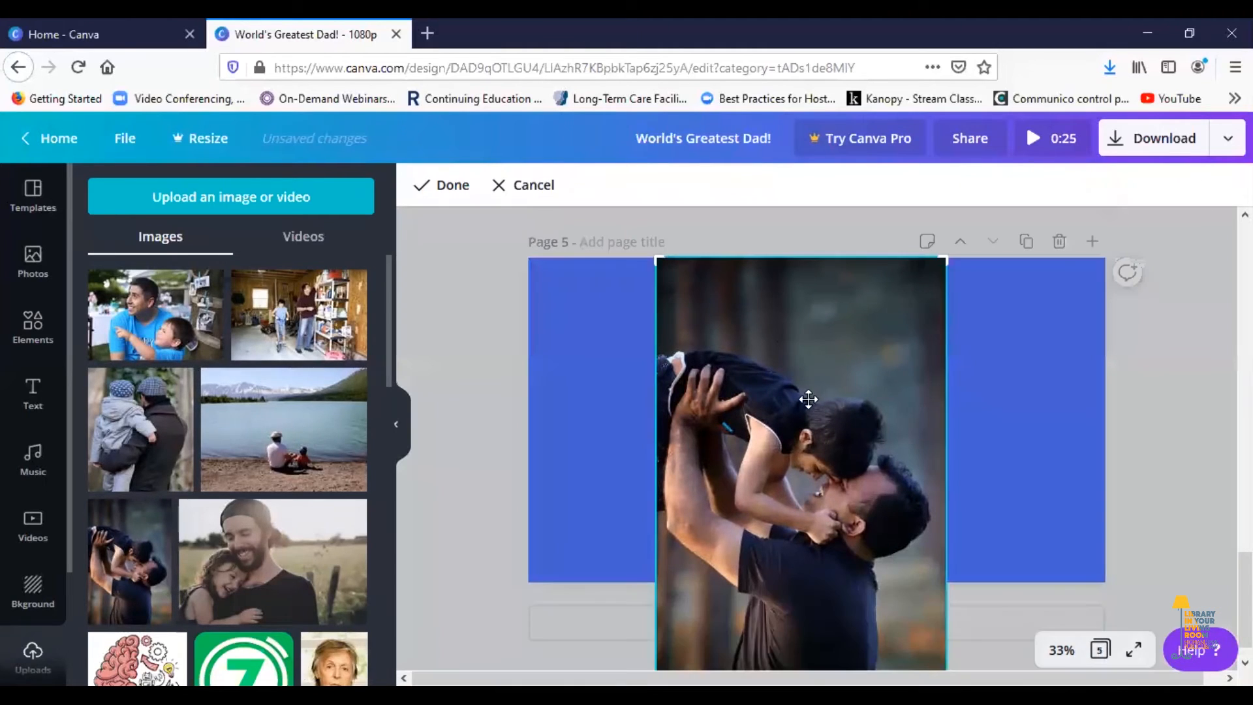
left_click_drag(657, 257, 646, 331)
left_click(559, 314)
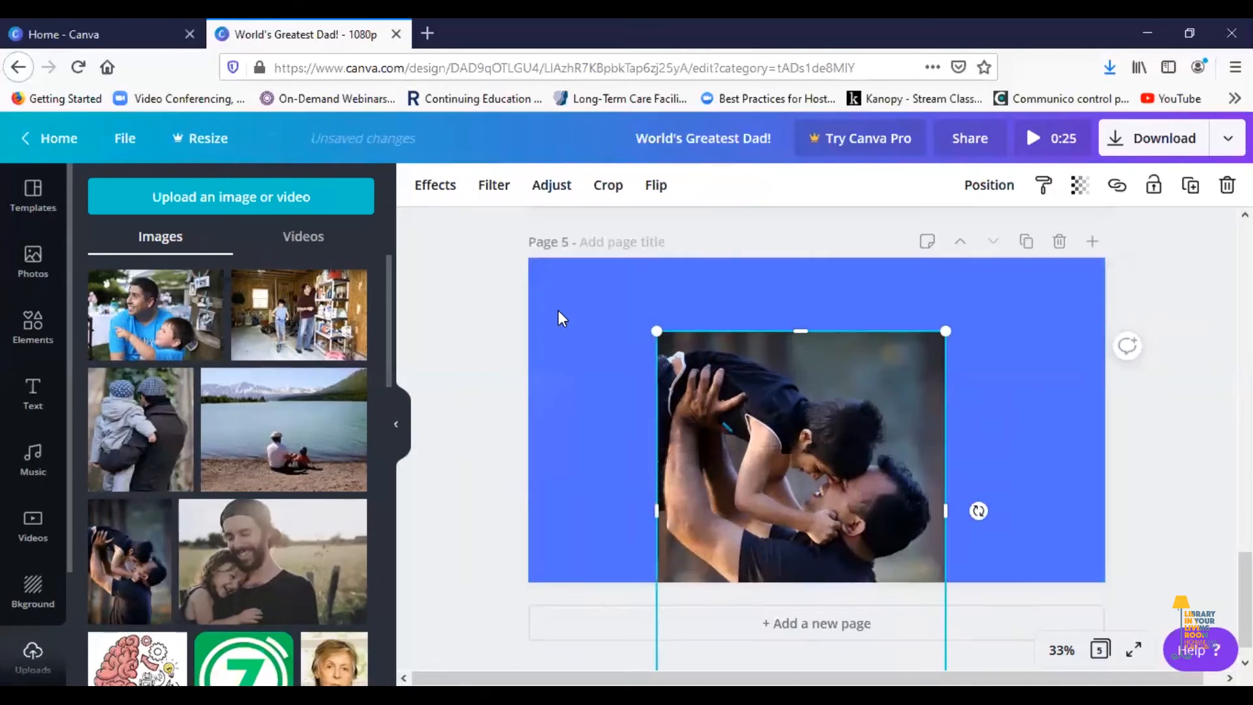
left_click_drag(820, 403, 832, 361)
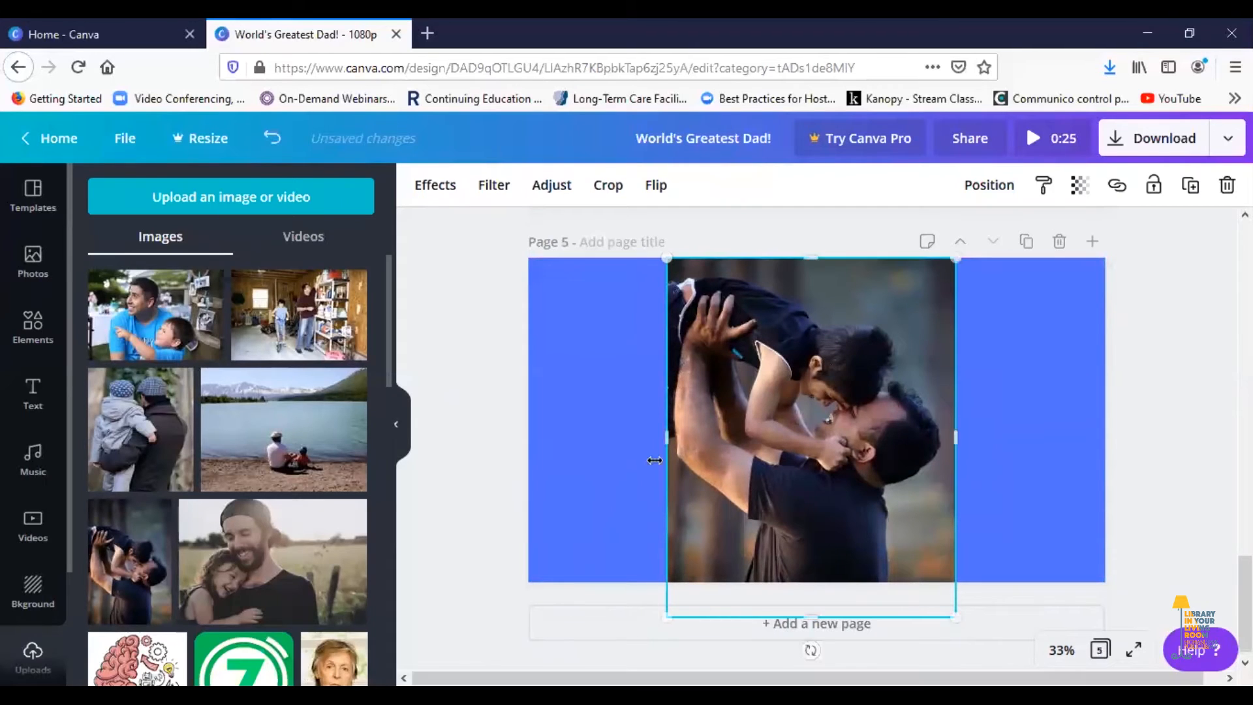
left_click(623, 472)
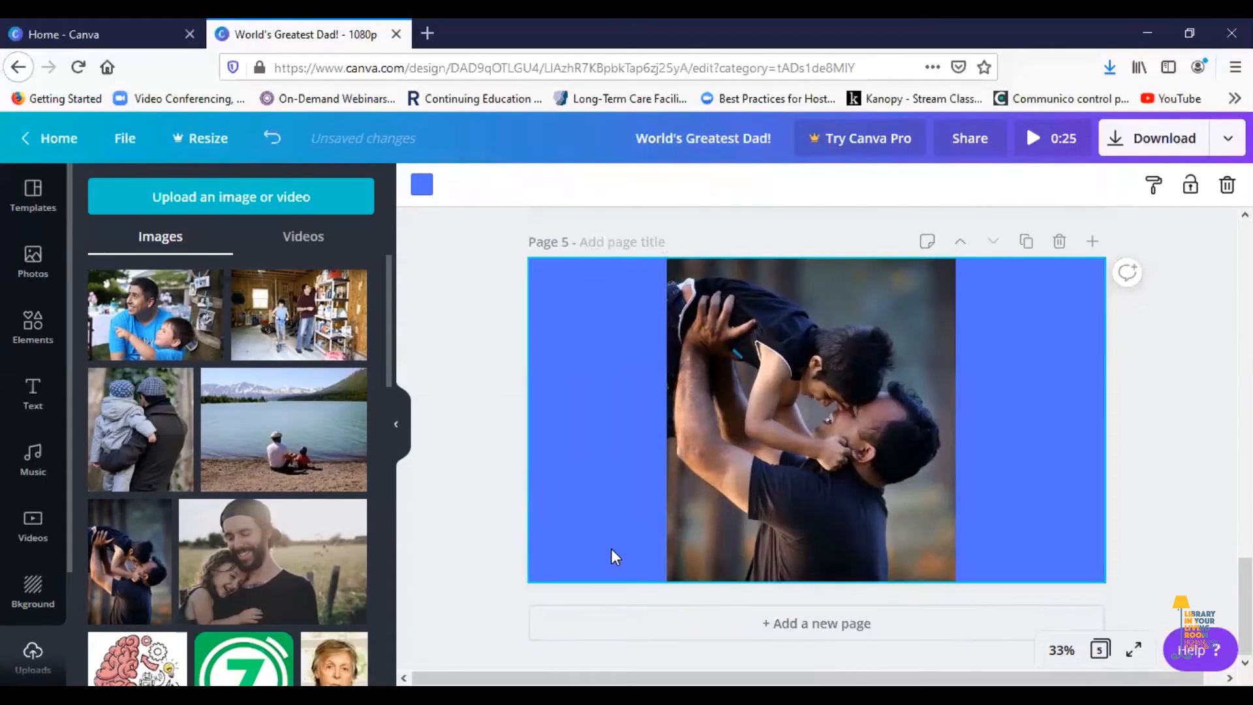
Search the elements for hearts and place the painted pink heart on the right side of page 5.
left_click(30, 319)
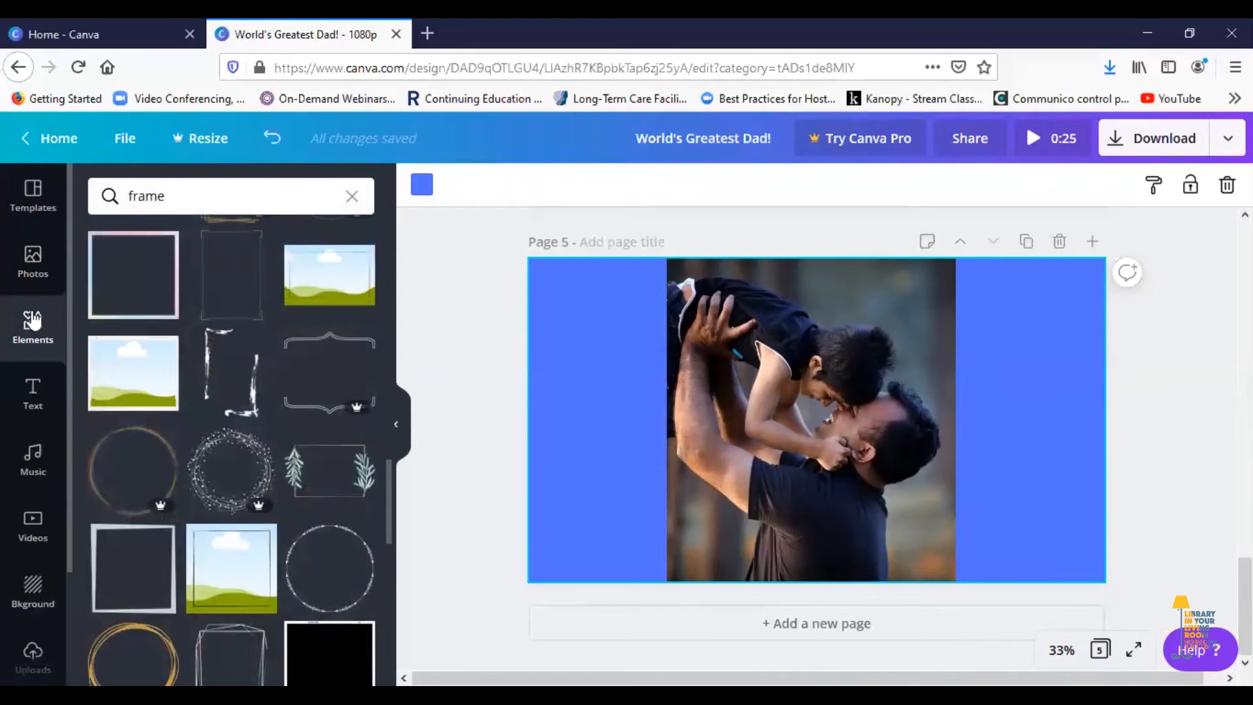
left_click(351, 197)
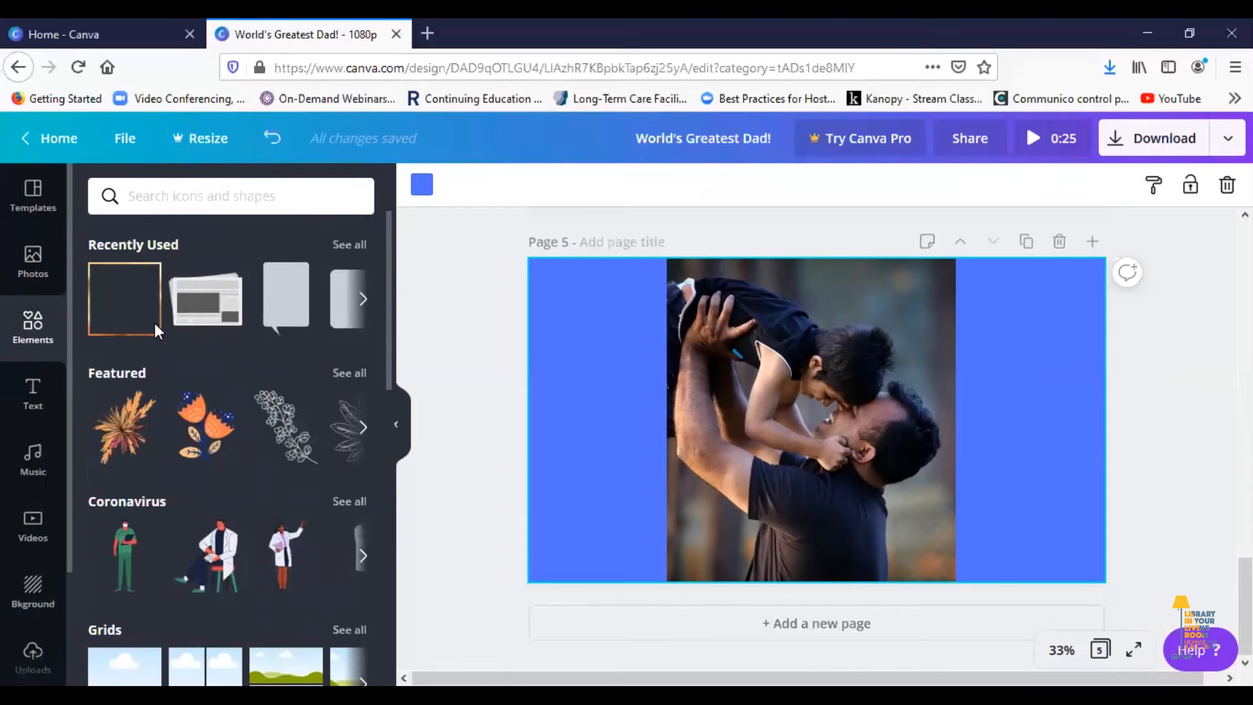
type("father")
key("ctrl+a")
type("hear")
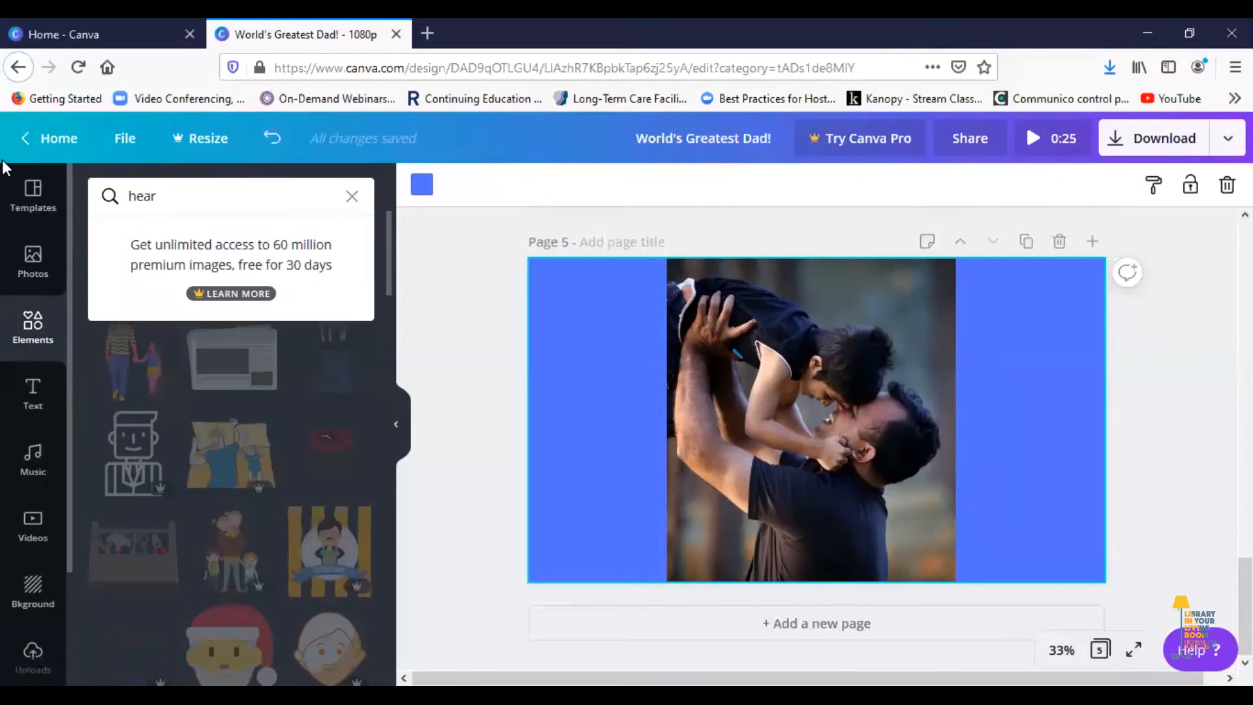
key("Return")
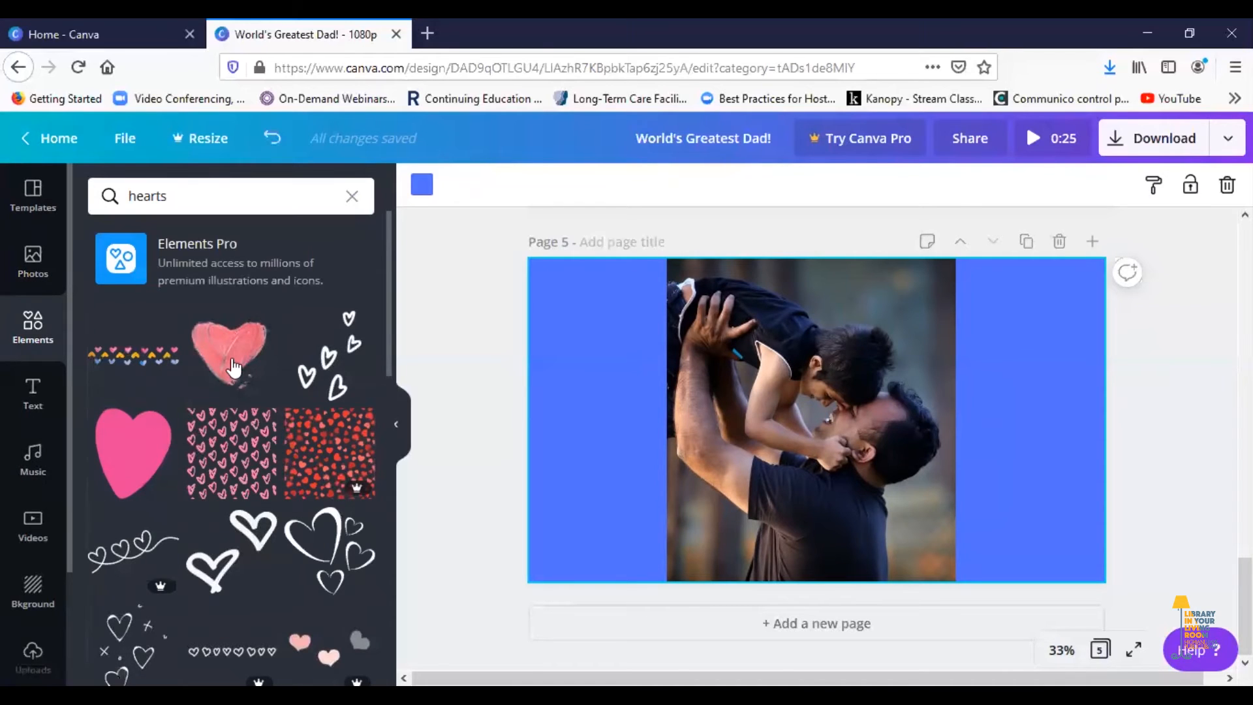
left_click_drag(233, 359, 1059, 407)
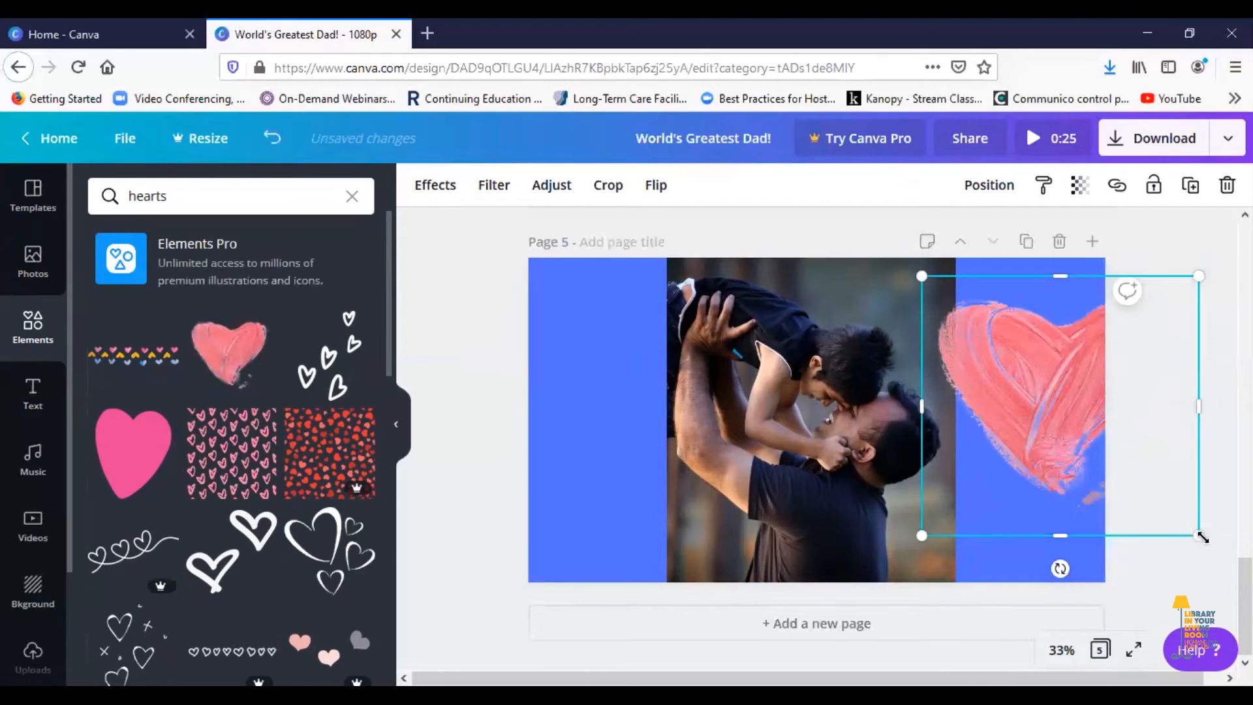
Shrink the painted heart, tilt it clockwise and position it on the right side of page 5, slightly overlapping the photo.
left_click_drag(1170, 520, 1118, 479)
left_click_drag(1021, 490, 967, 495)
left_click_drag(1039, 383, 1033, 400)
left_click_drag(1034, 345, 1012, 340)
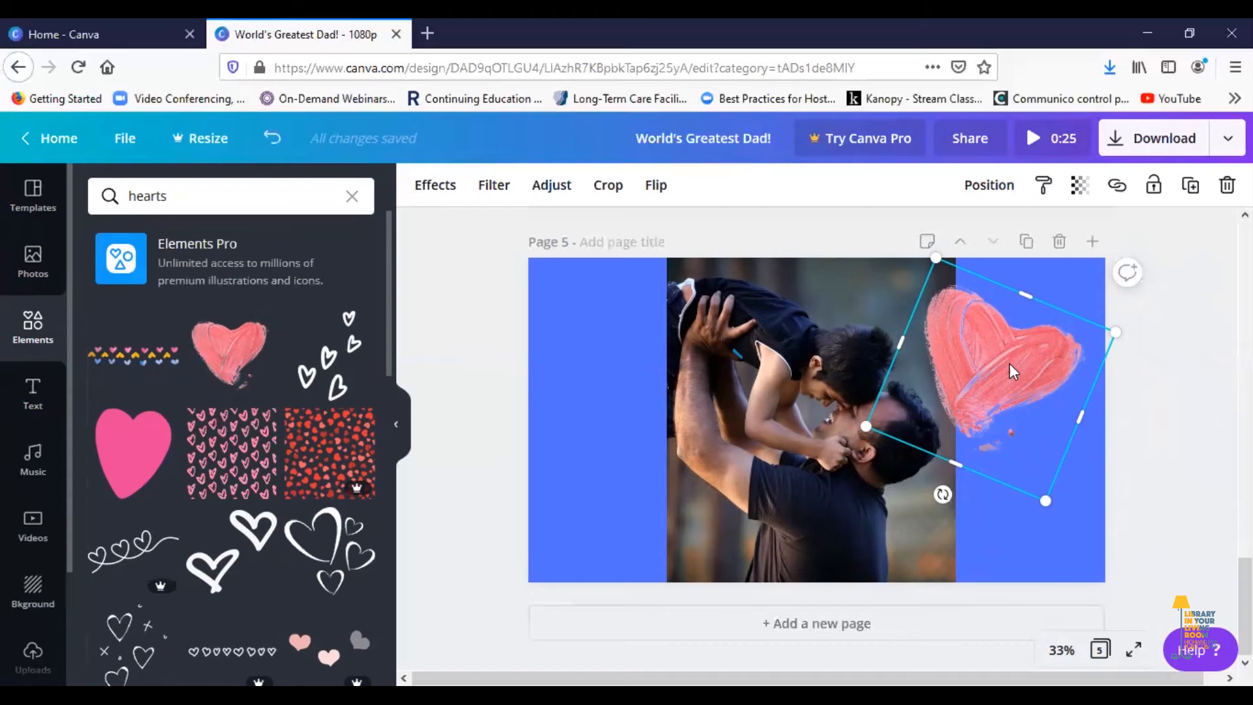
Duplicate the painted heart, move the copy to the left side of page 5 and tilt it counterclockwise.
key("ctrl+d")
left_click_drag(1001, 361, 626, 364)
left_click_drag(577, 495, 730, 527)
left_click_drag(616, 386, 614, 386)
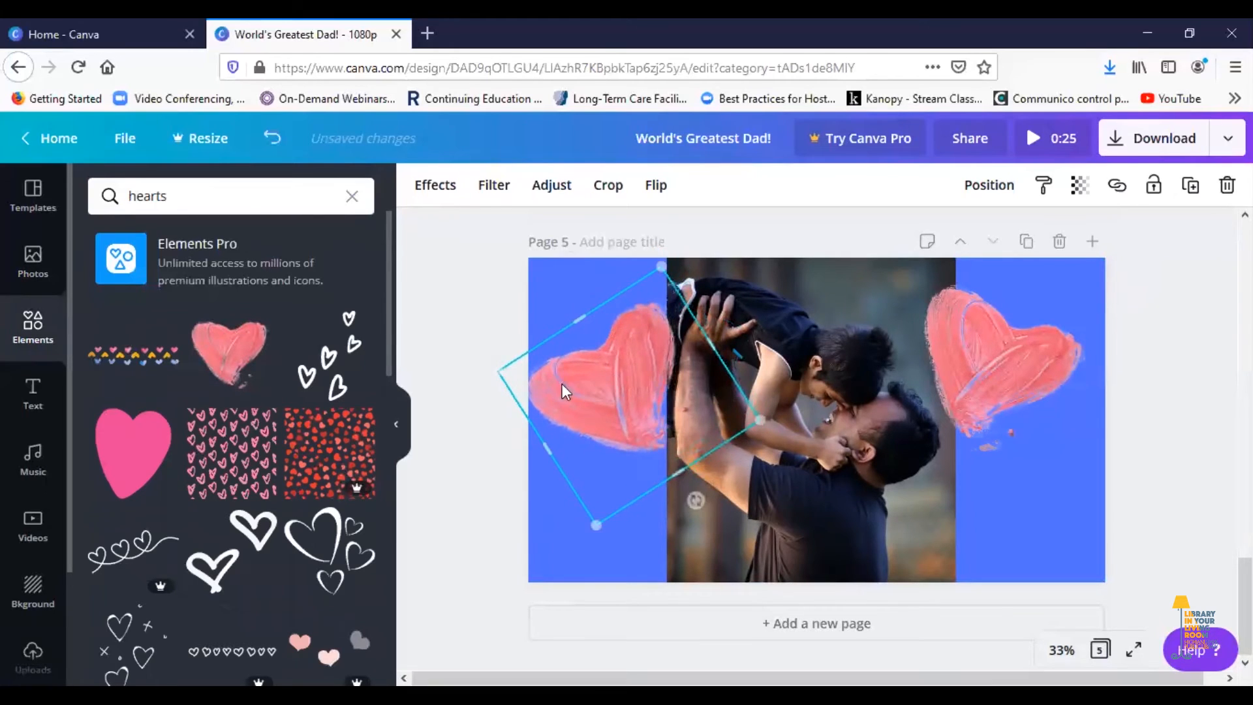
Add a subheading to page 5 with the text "Love".
left_click(32, 391)
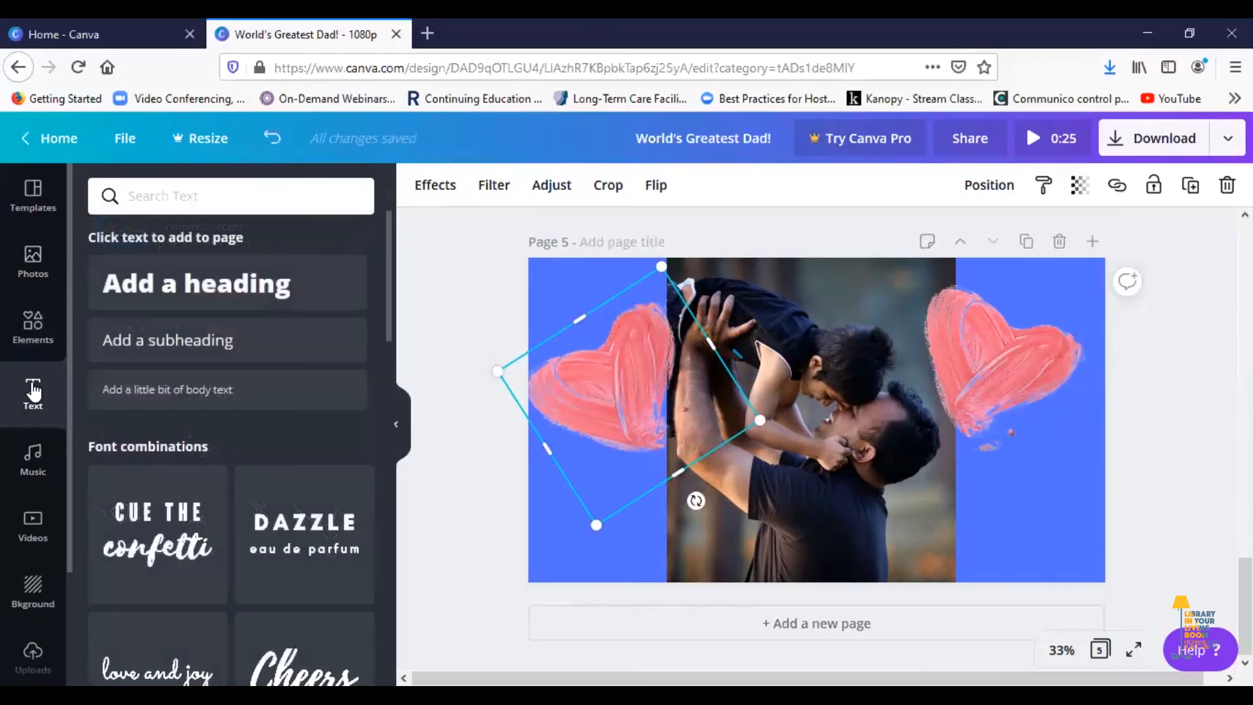
left_click(186, 344)
triple_click(802, 422)
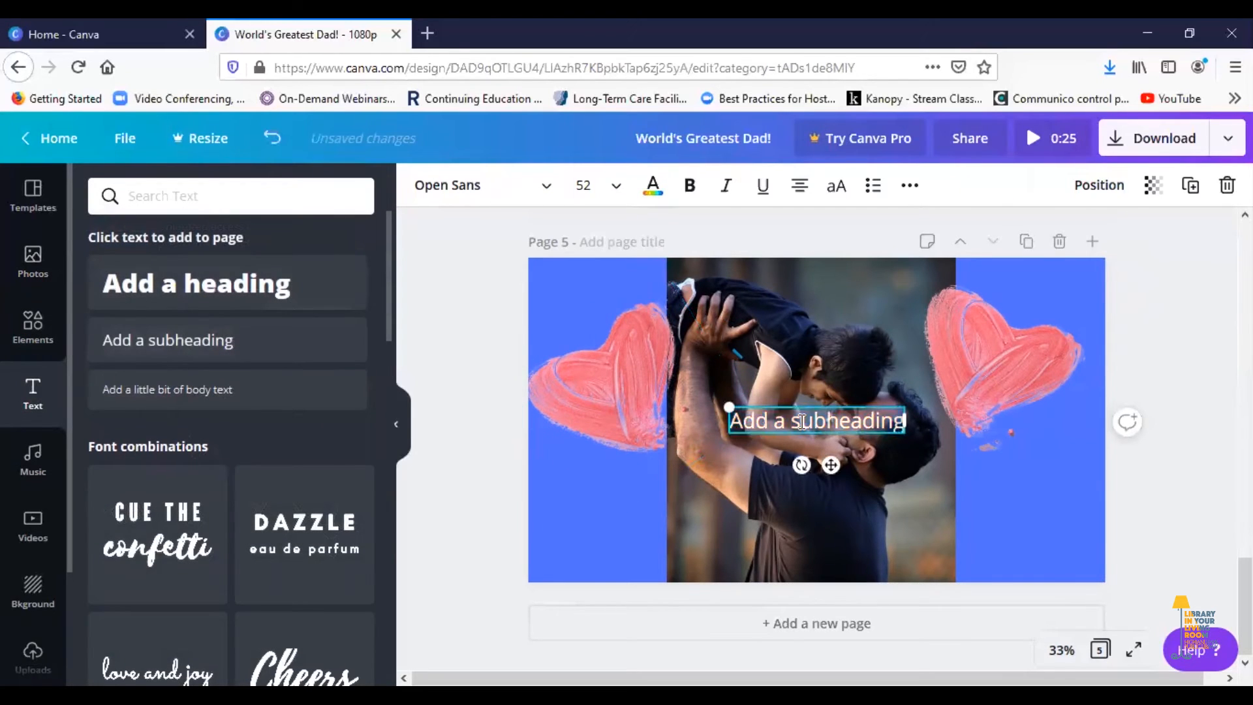
type("Love")
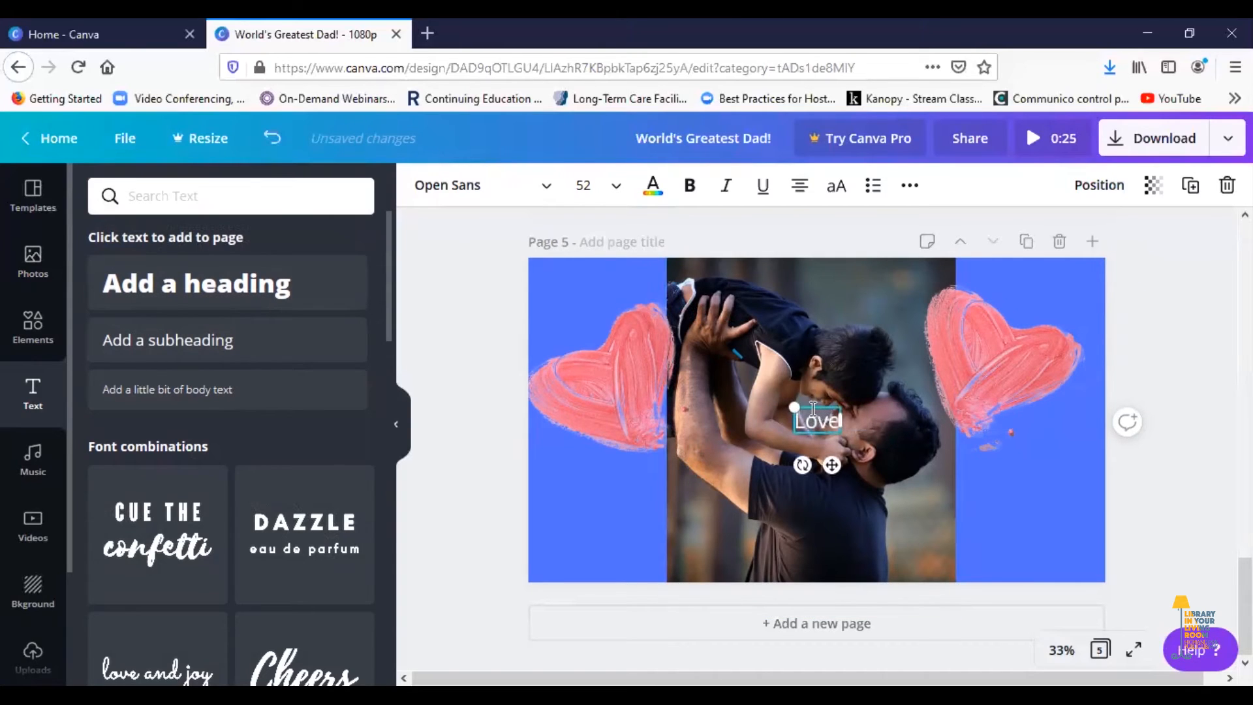
Place the "Love" text on the left heart, enlarge it to size 89.8 and tilt it counterclockwise to match the heart.
left_click_drag(831, 465, 618, 437)
left_click_drag(634, 370, 655, 357)
left_click_drag(570, 389, 520, 370)
mouse_move(662, 372)
left_mouse_down()
mouse_move(683, 380)
mouse_move(679, 368)
left_mouse_up()
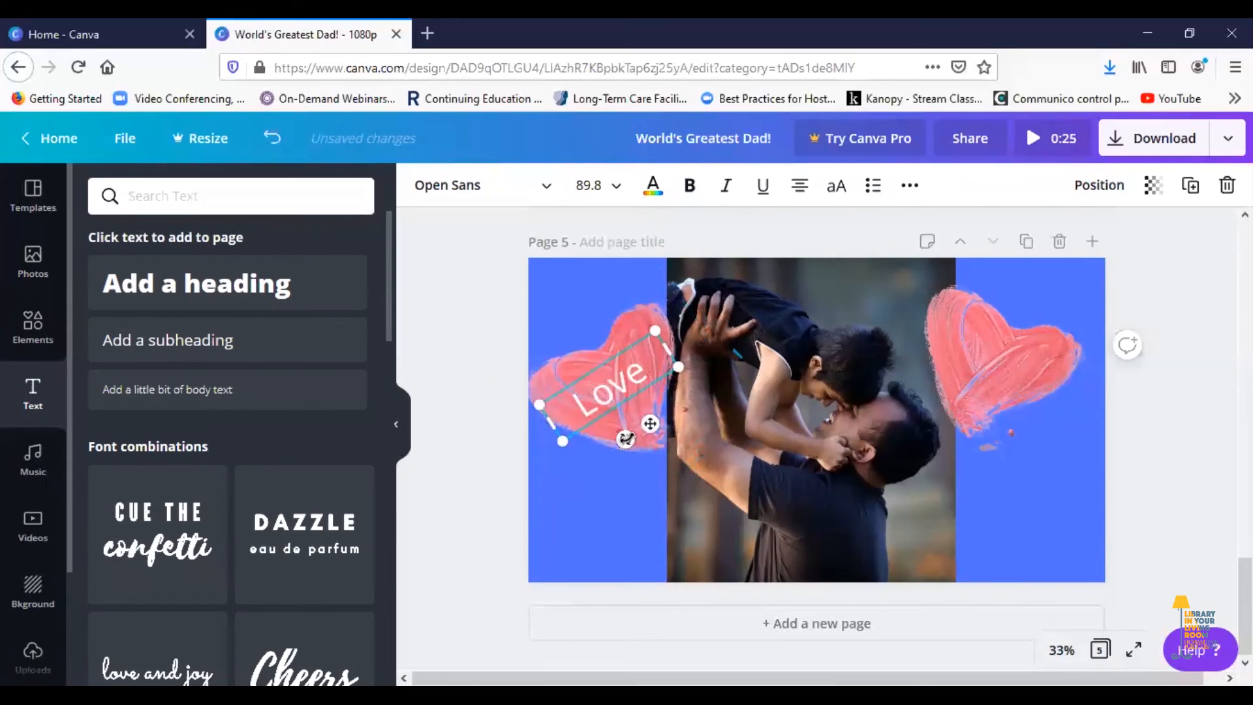
left_click_drag(645, 424, 647, 420)
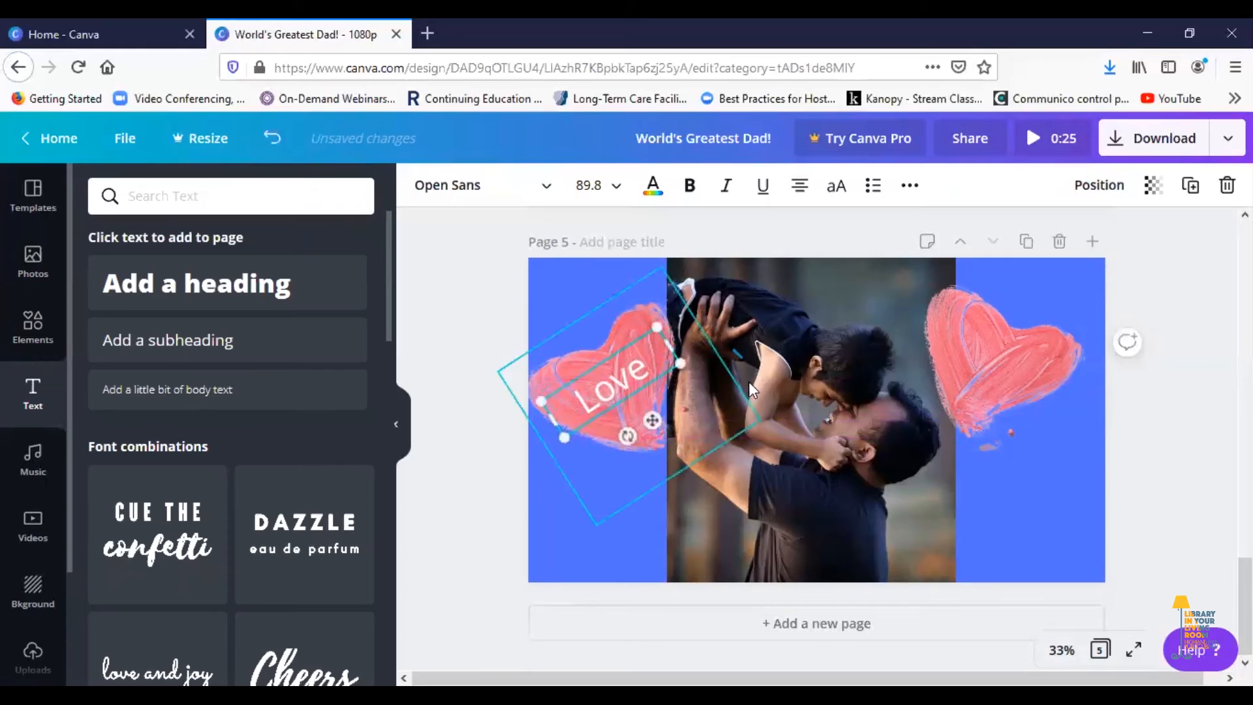
Color the "Love" text on the left heart red and make it bold.
left_click(653, 191)
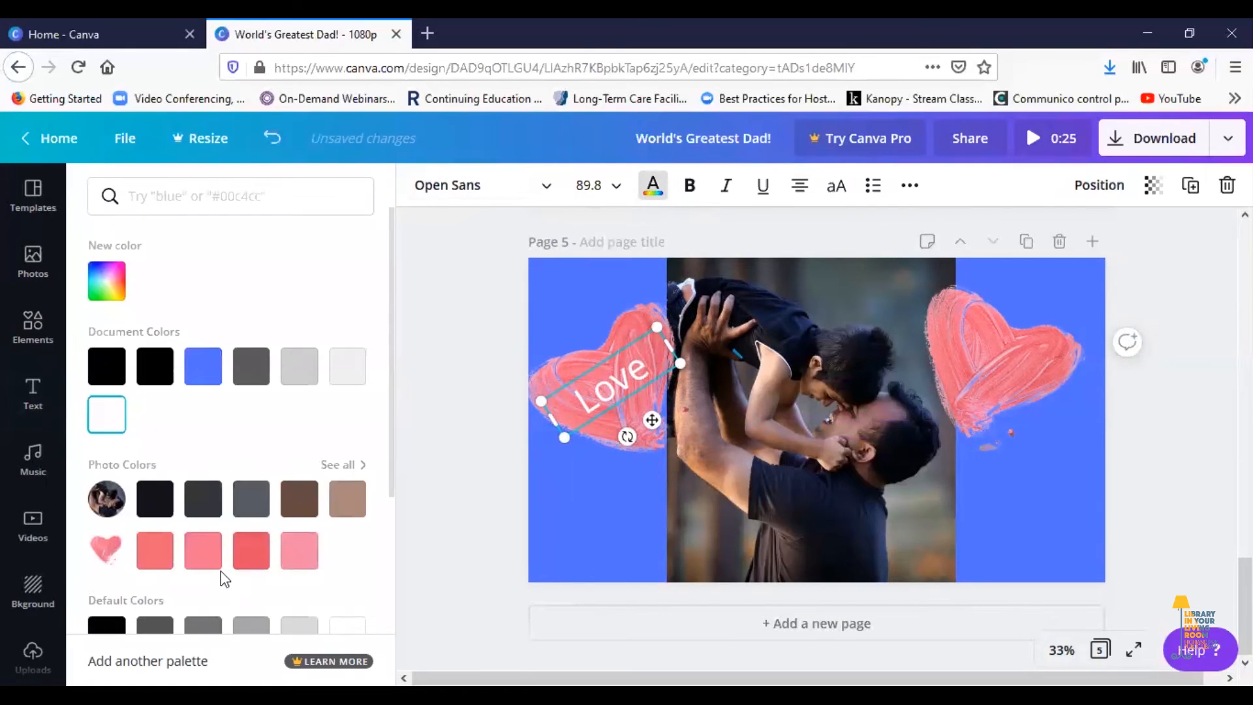
scroll(203, 496, "down", 2)
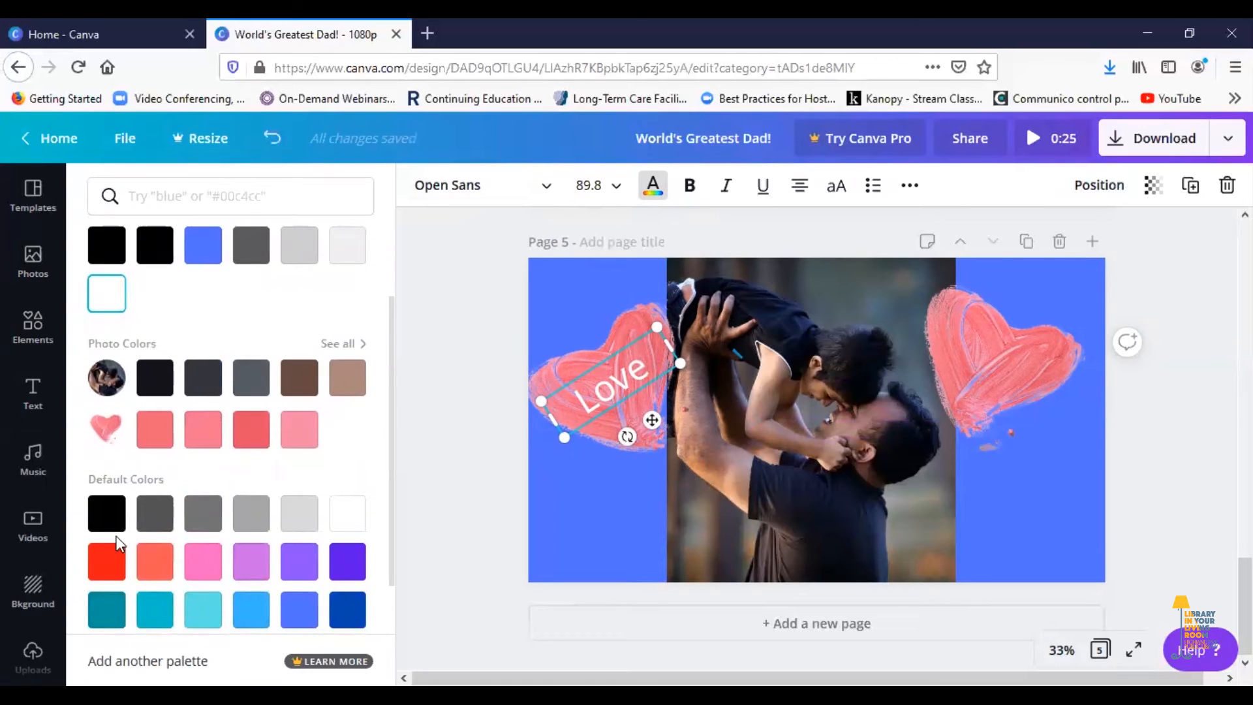
left_click(101, 569)
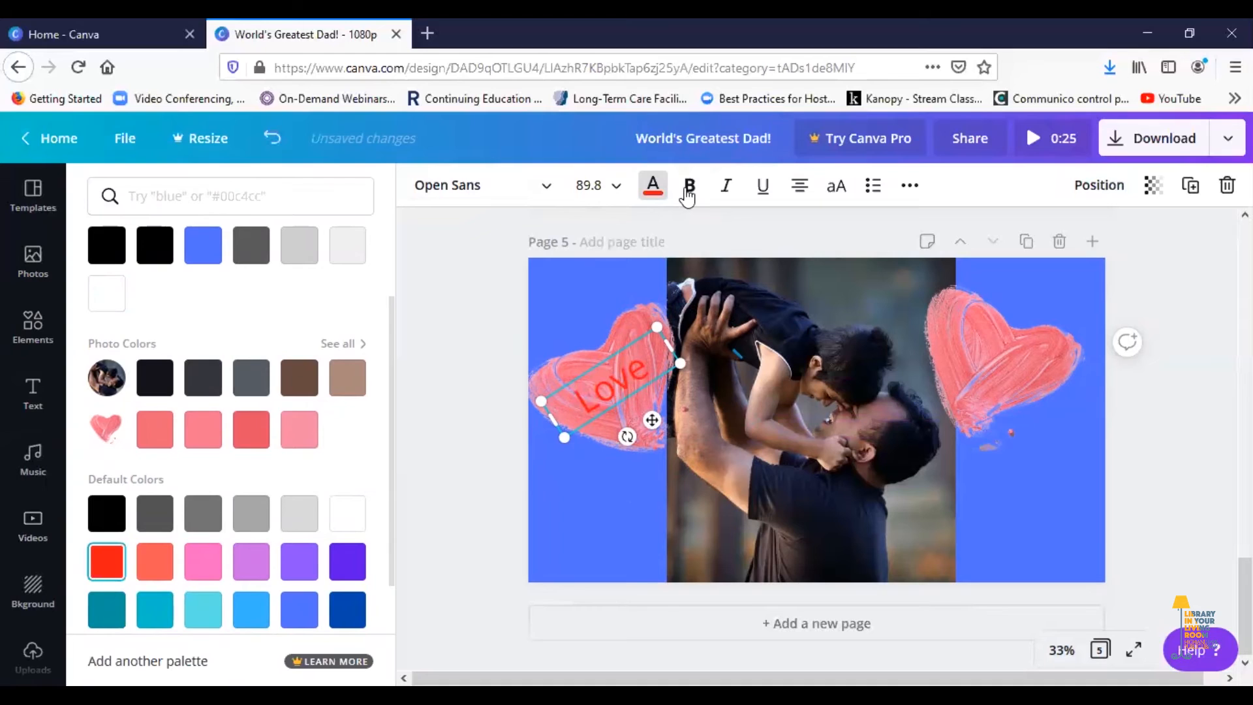
double_click(610, 388)
left_click(689, 186)
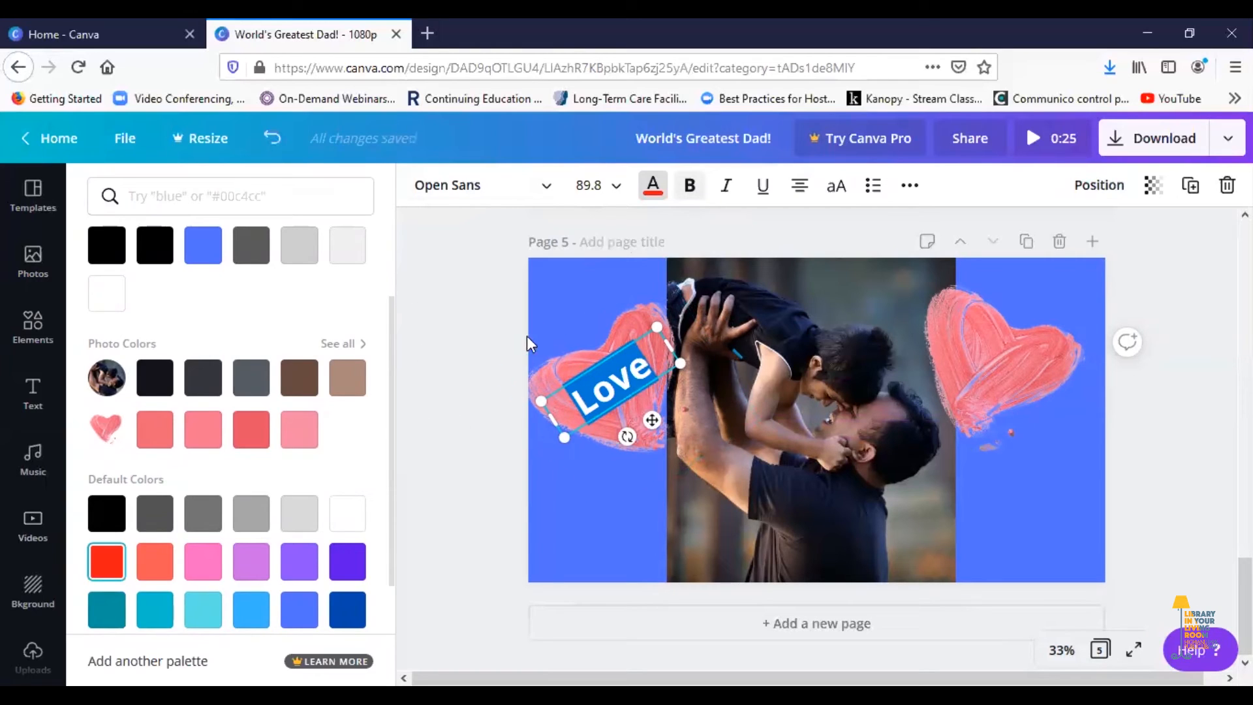
left_click(566, 522)
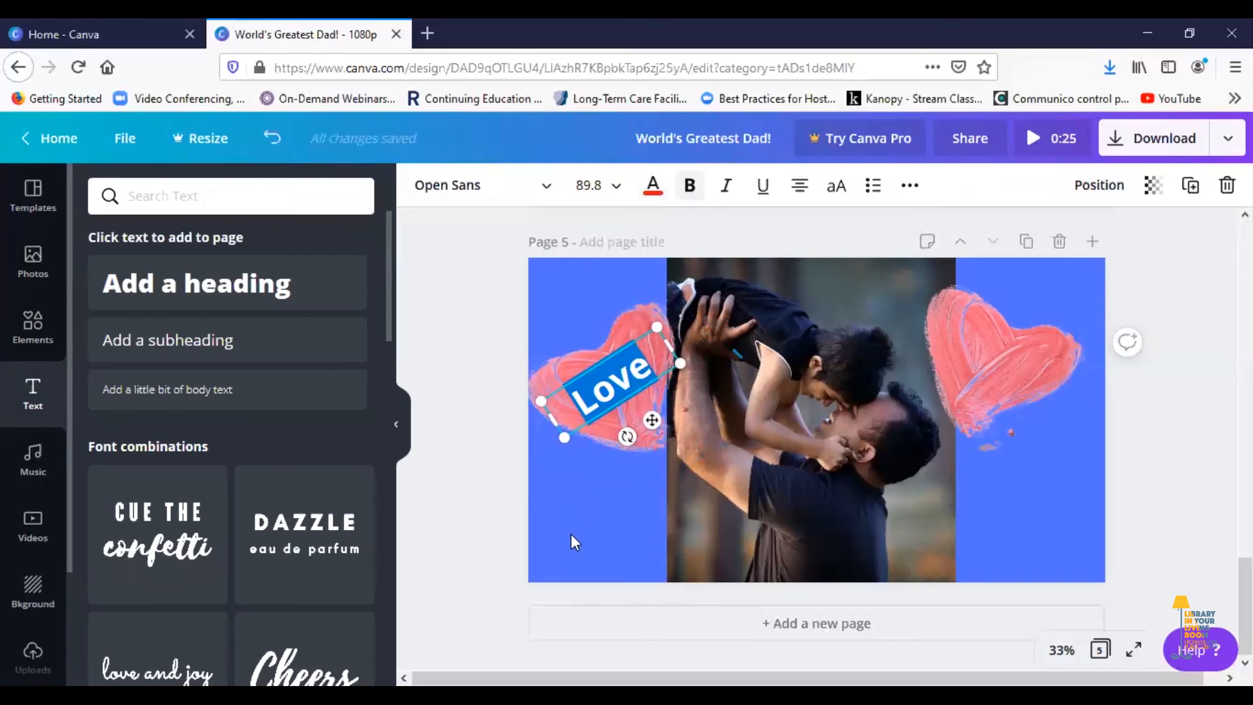
left_click(570, 534)
left_click(617, 387)
left_click_drag(618, 390, 616, 382)
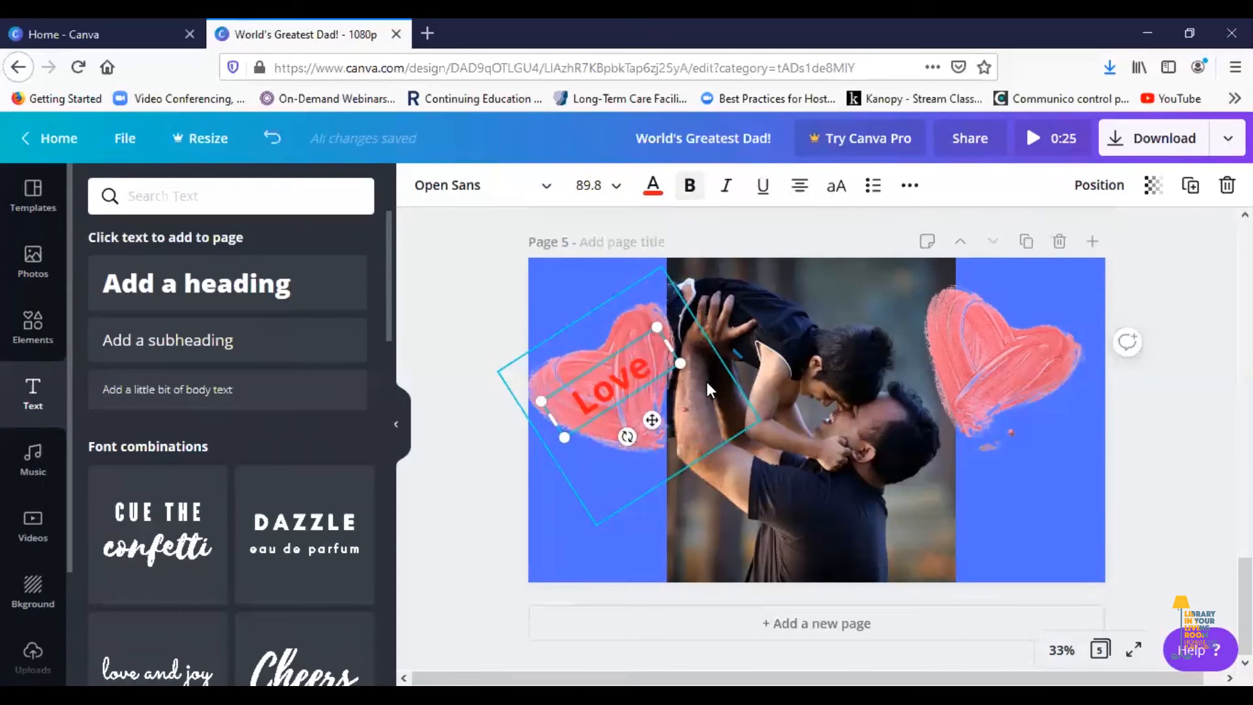
Copy the "Love" text onto page 5's right heart and tilt the copy clockwise to match it.
key("ctrl+v")
left_click_drag(628, 381, 988, 361)
left_click_drag(1001, 411, 937, 406)
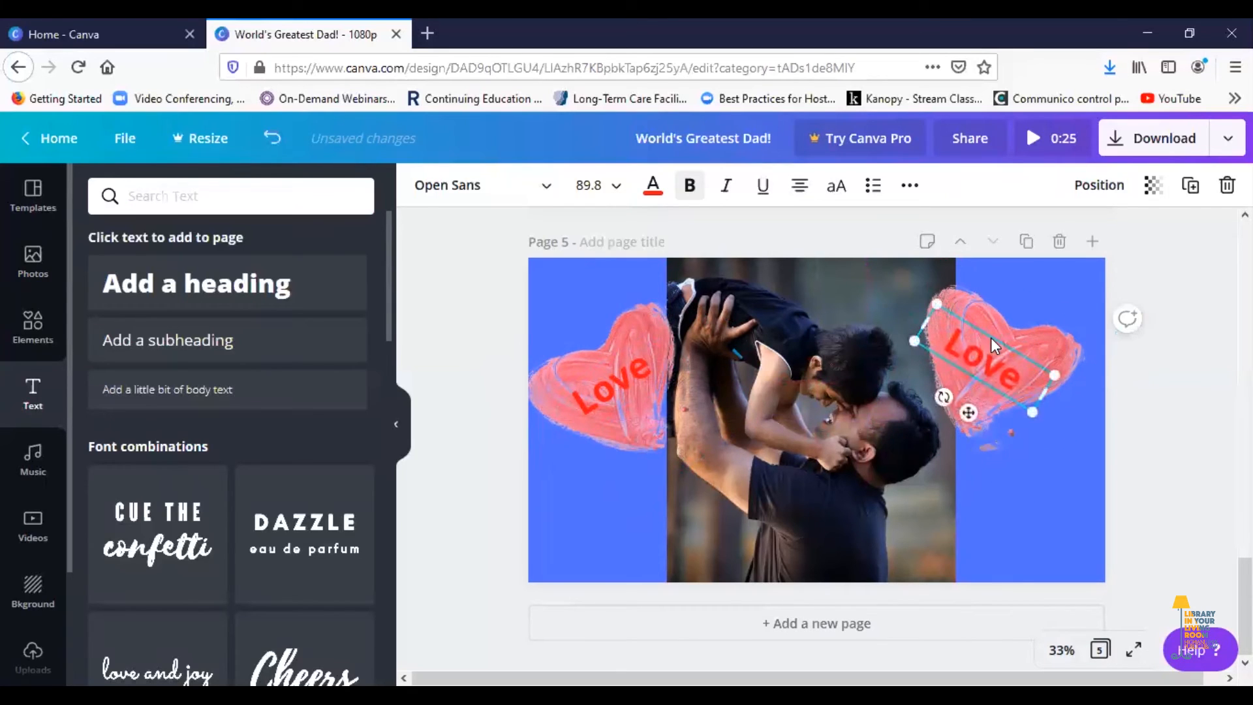
Replace the text on the right heart with "You" and make it bold.
double_click(977, 360)
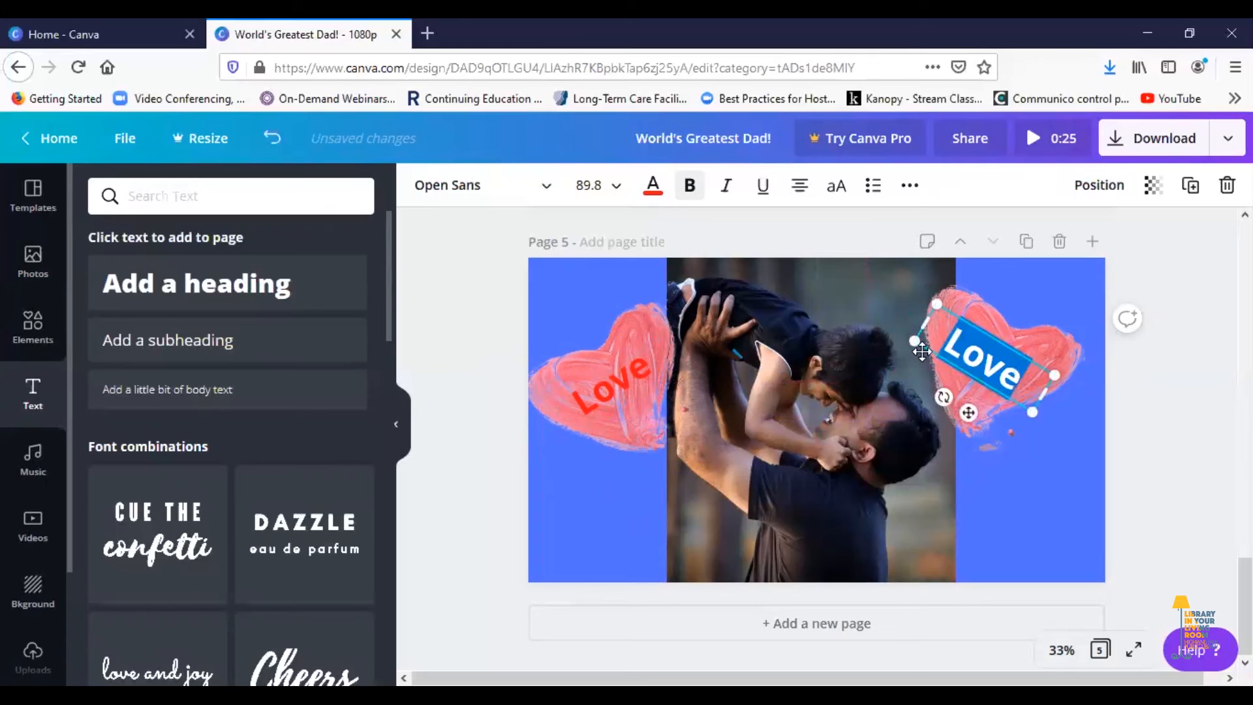
type("You")
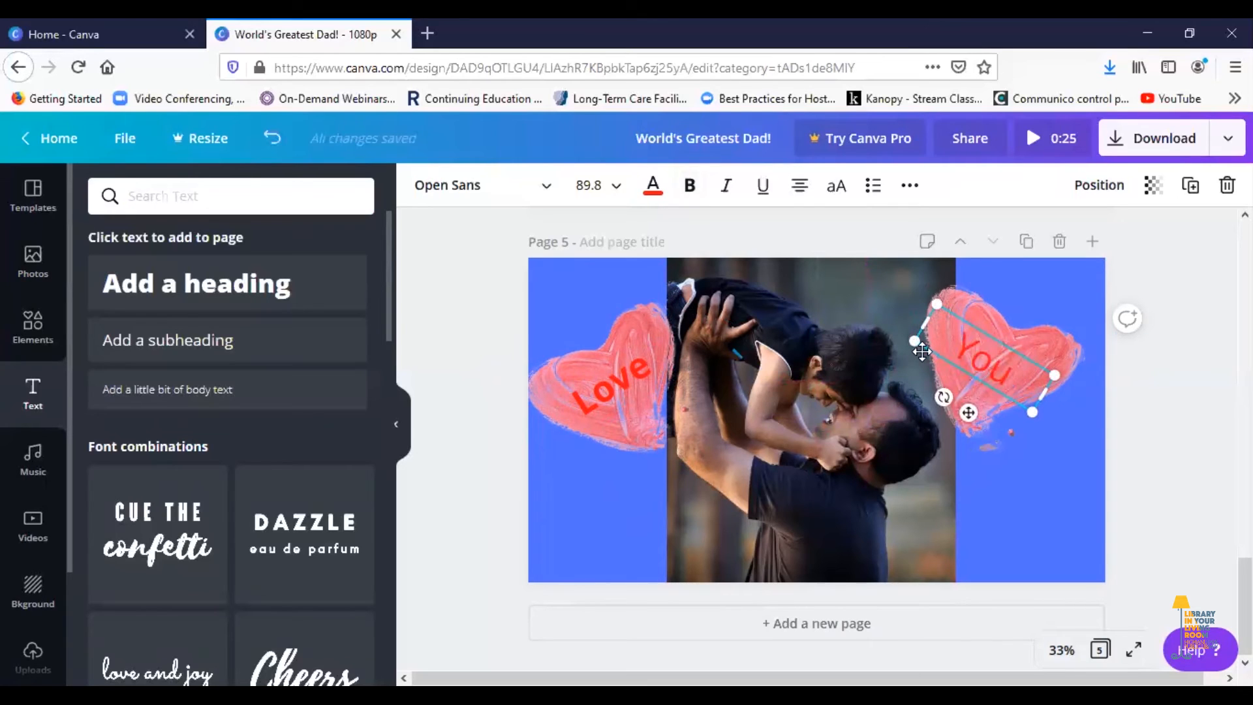
double_click(985, 356)
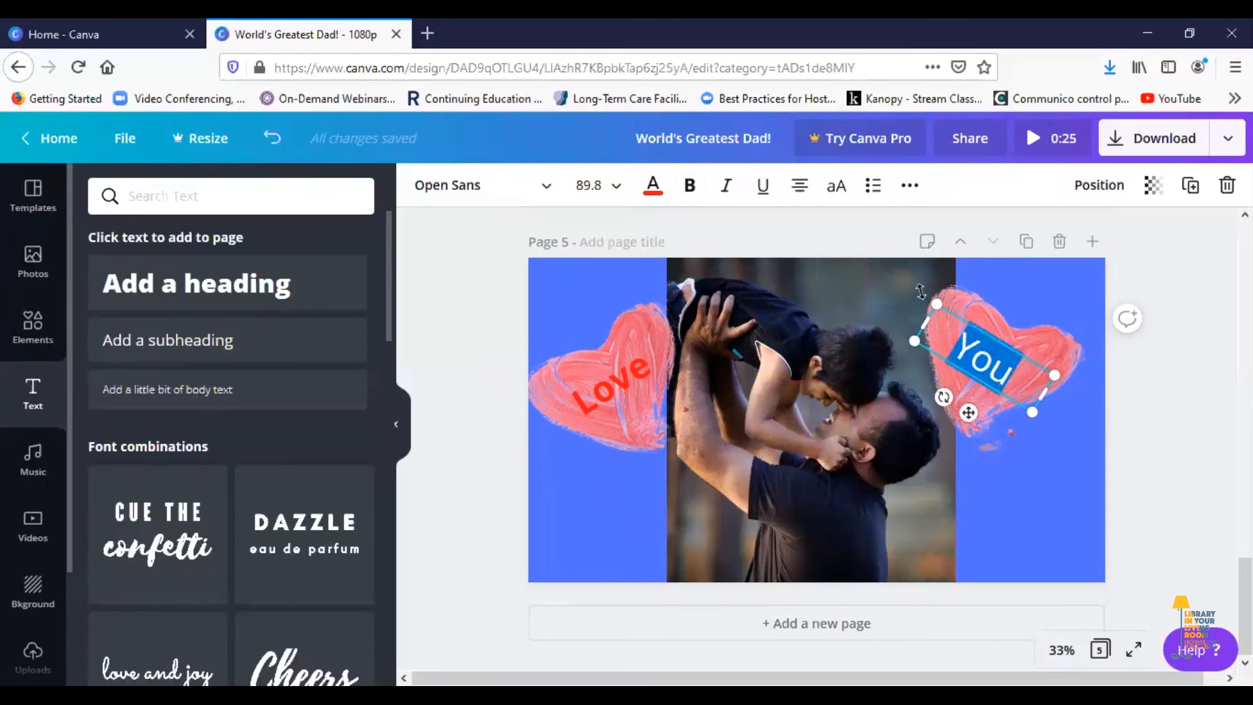
left_click(685, 188)
left_click(1039, 449)
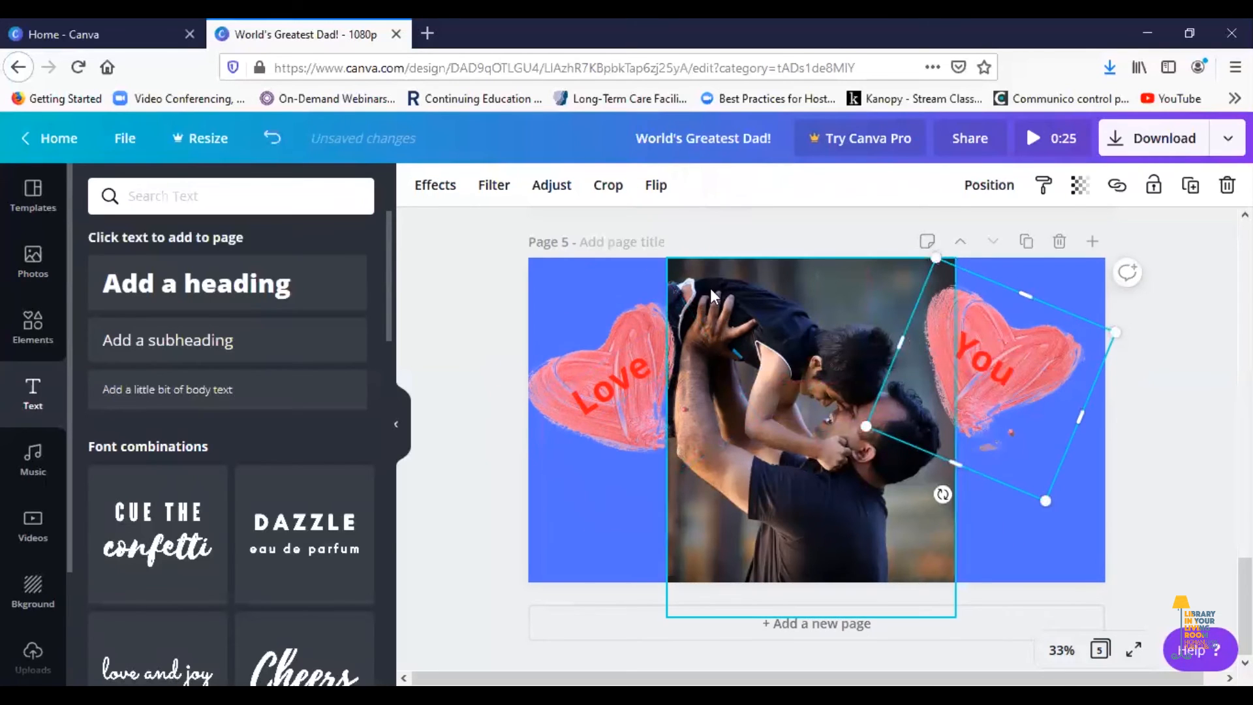
Add a subheading reading "Helping in the Garage!" in the upper-left area of page 4.
scroll(635, 295, "up", 2)
scroll(635, 295, "up", 5)
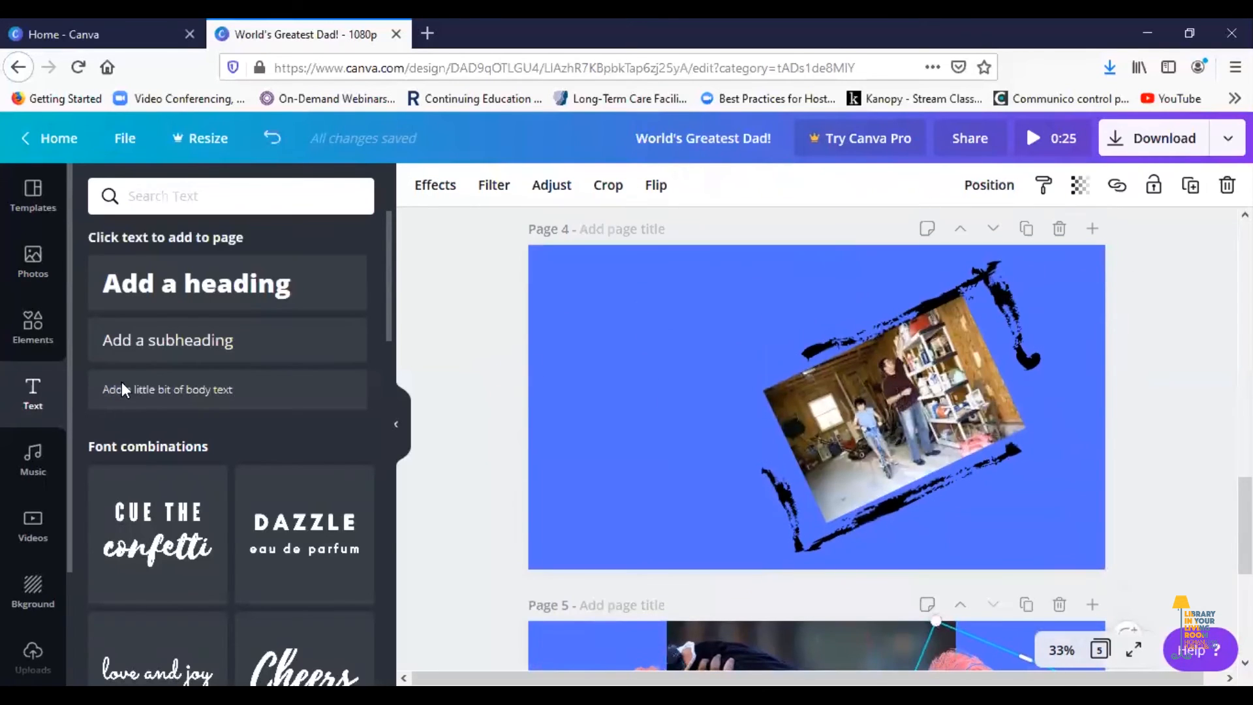
left_click(149, 343)
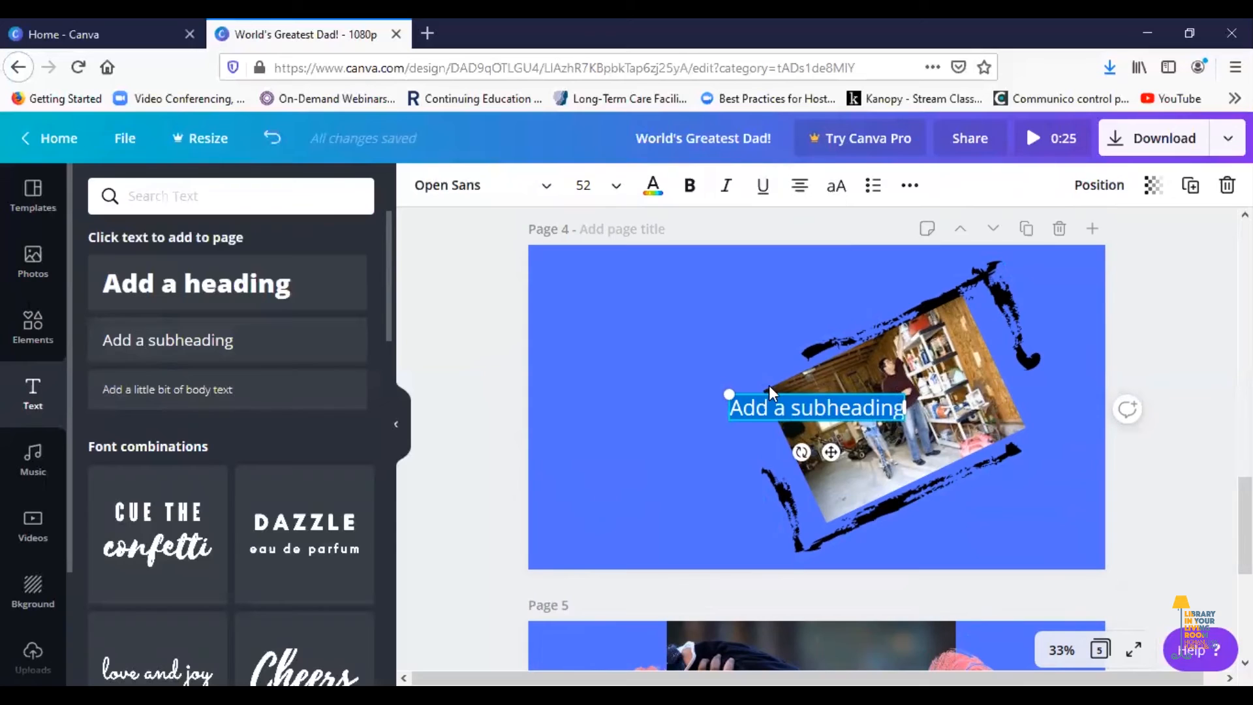
left_click_drag(798, 408, 629, 319)
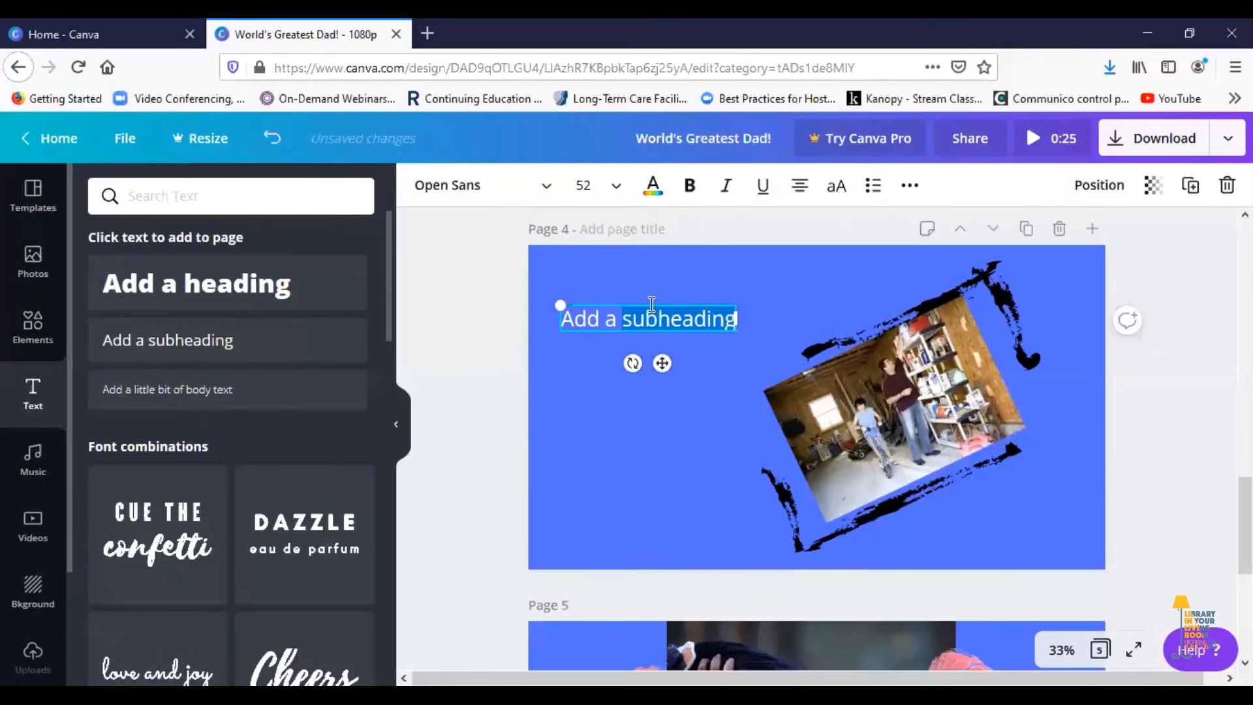
left_click(646, 299)
double_click(646, 317)
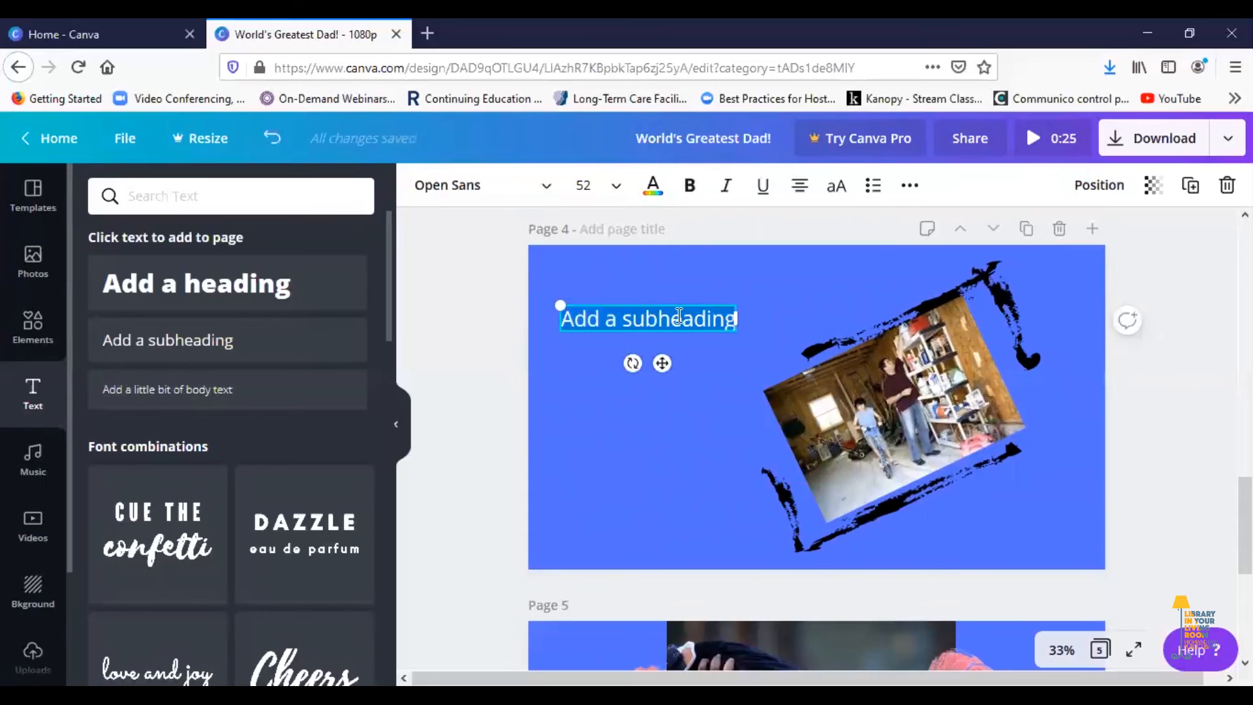
type("Help")
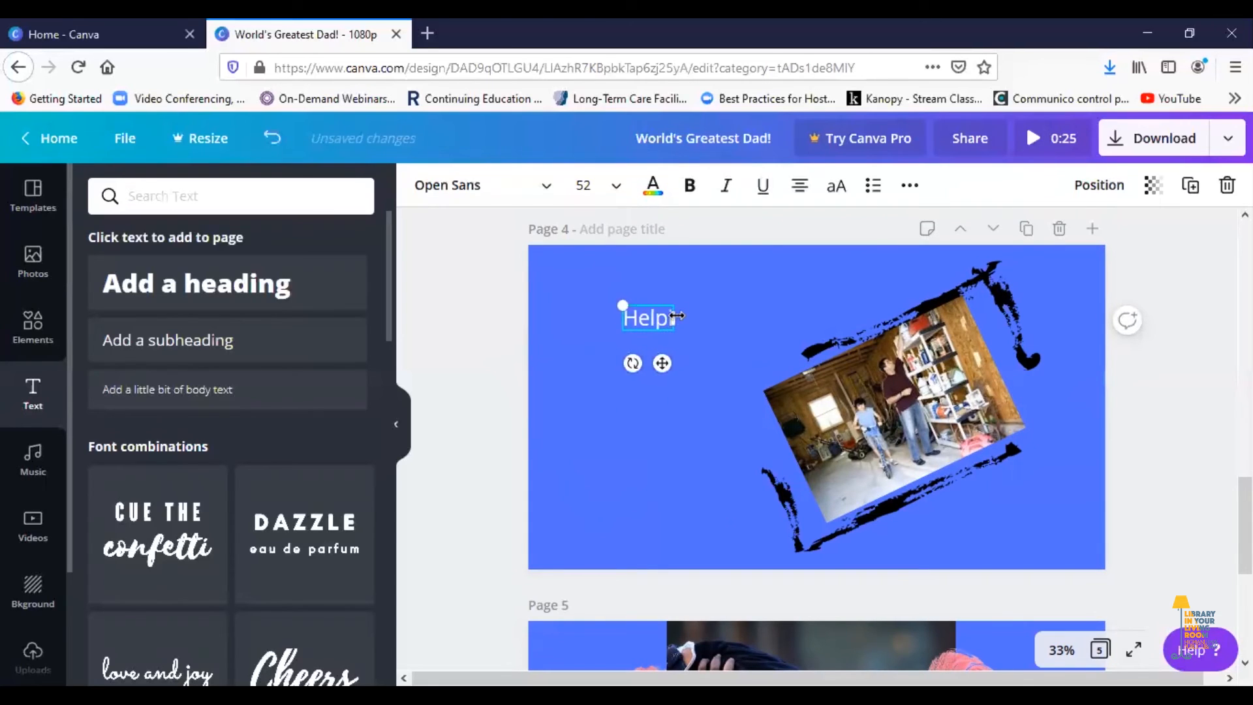
type("ing in the")
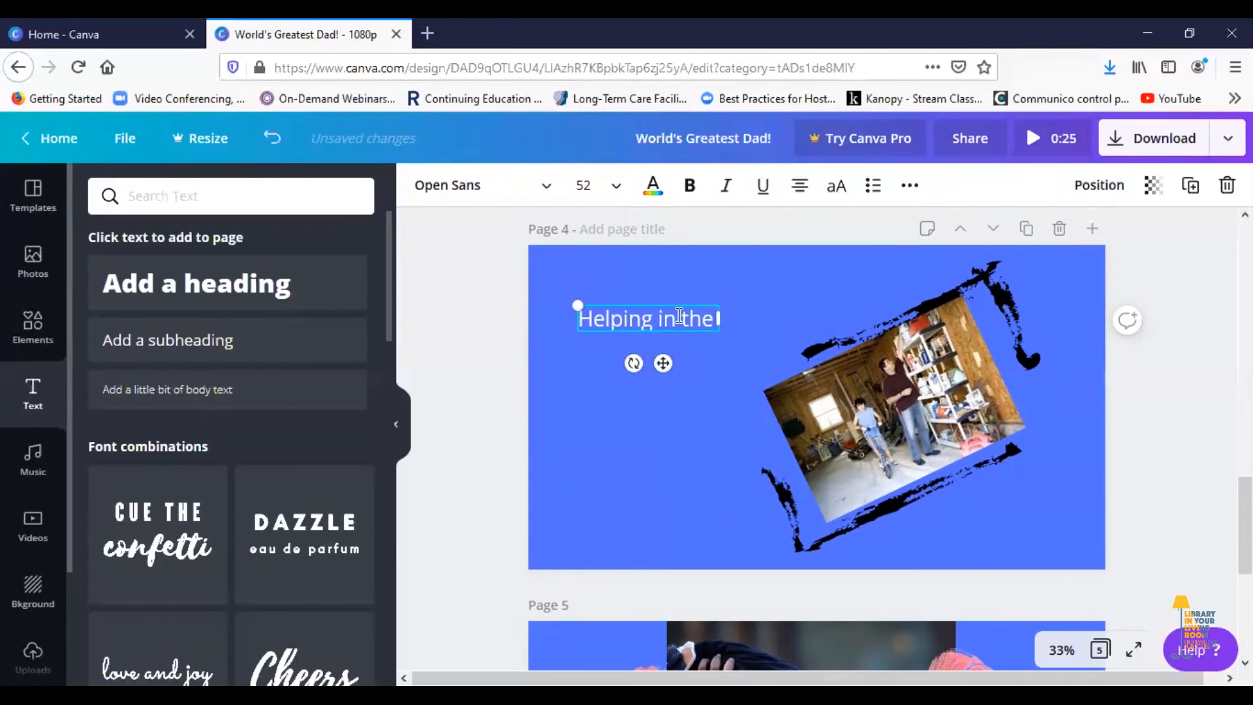
type(" Gara")
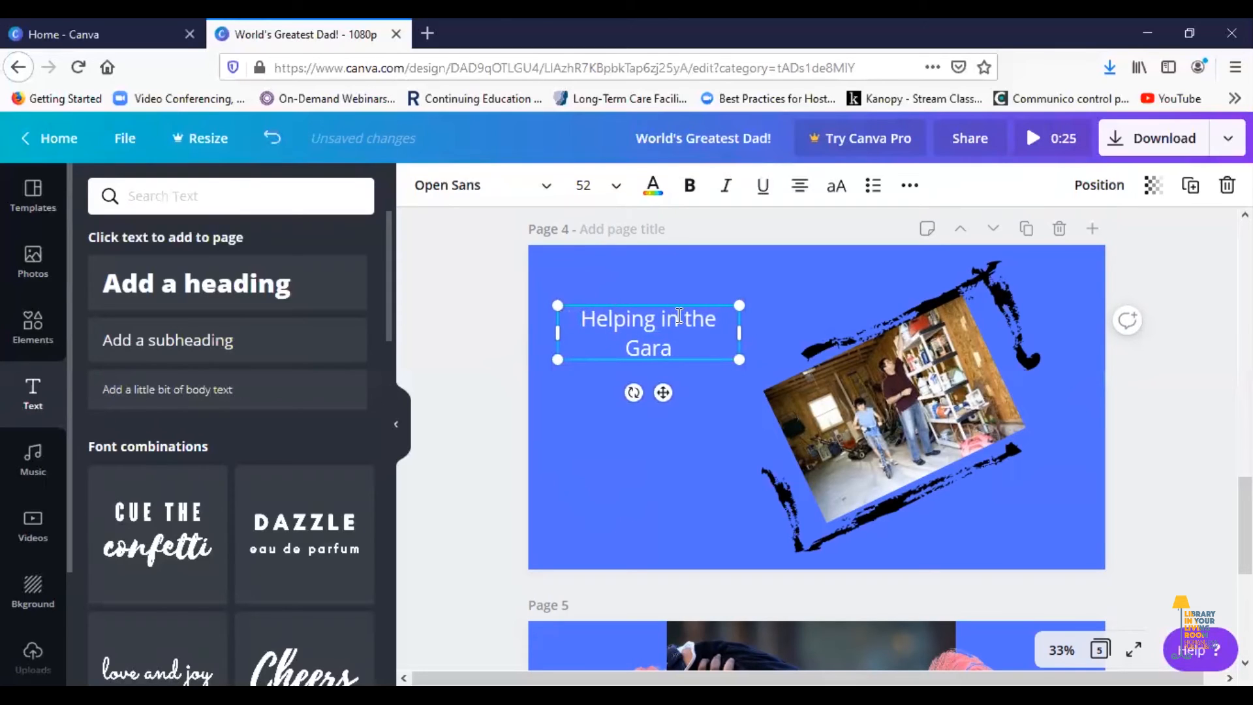
type("ge!")
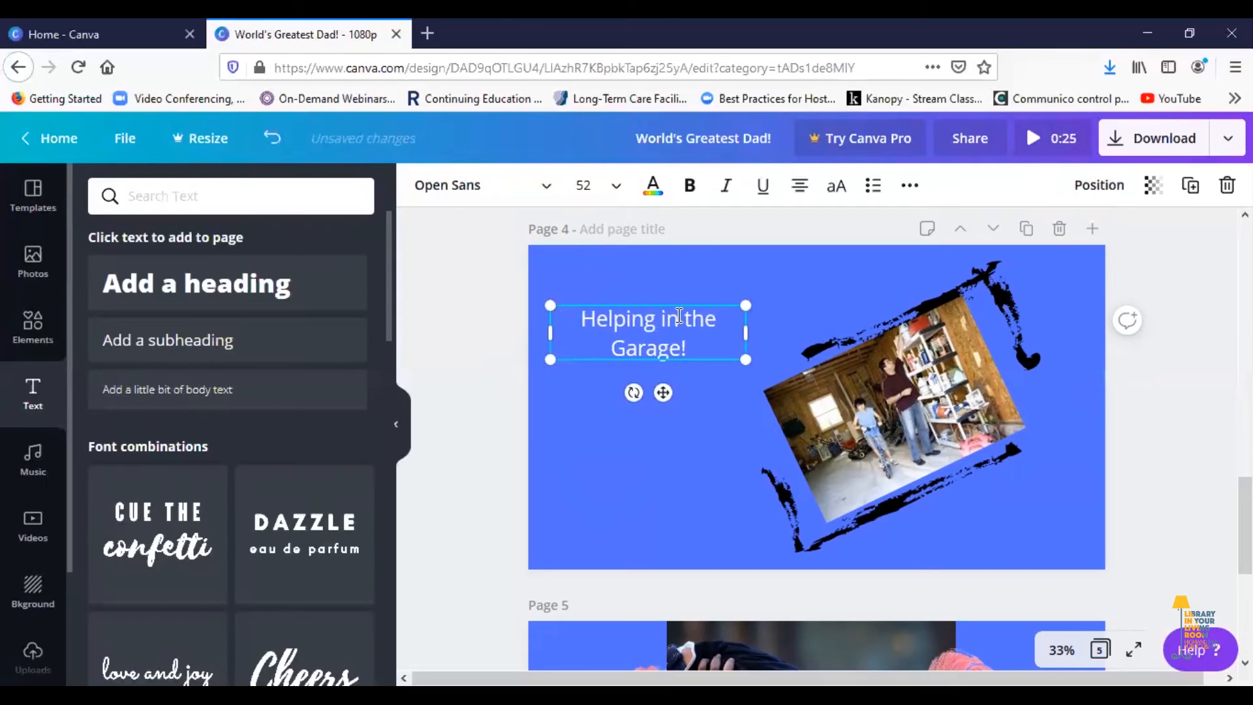
Enlarge page 4's "Helping in the Garage!" caption to size 102 and shift the framed garage photo toward the page's lower-right corner.
left_click_drag(745, 359, 653, 275)
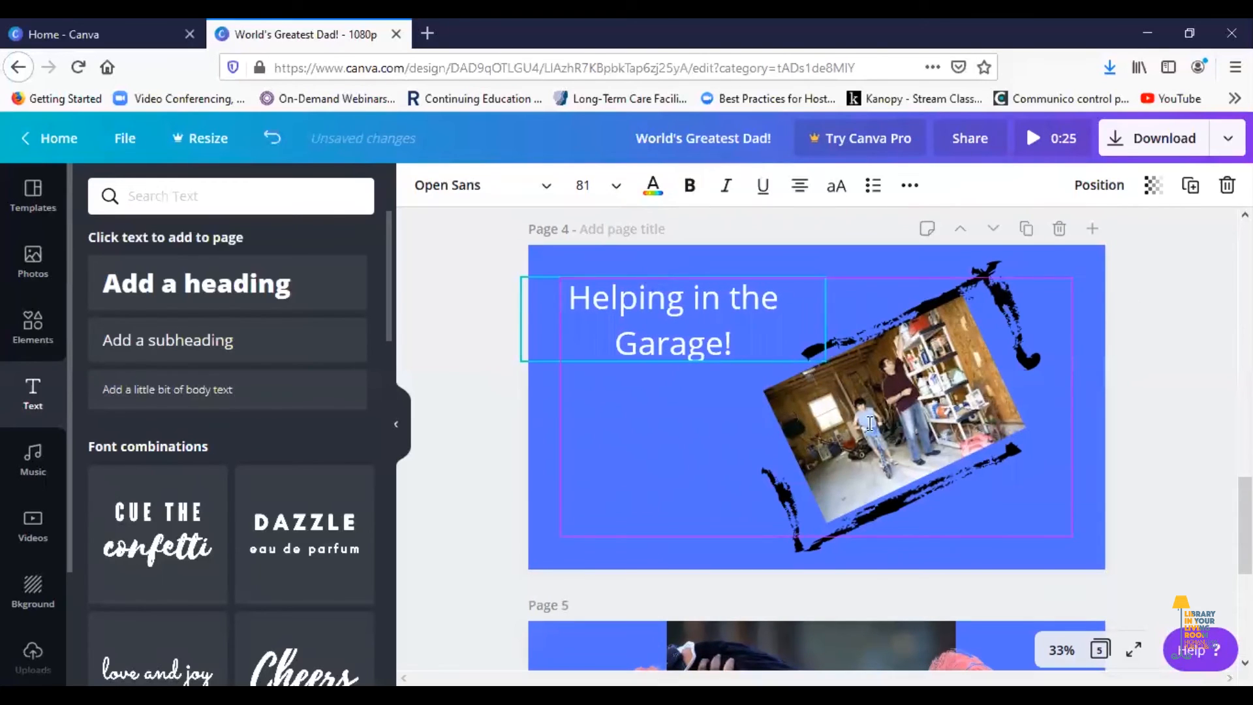
left_click_drag(917, 447, 961, 414)
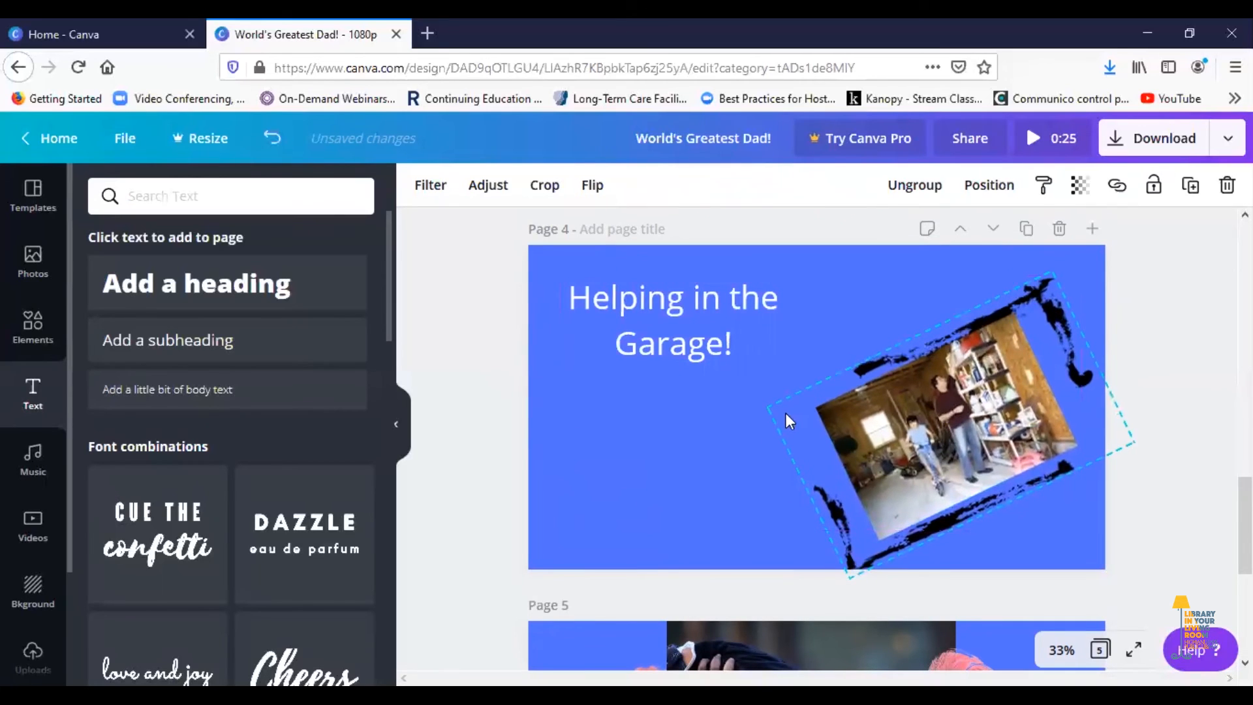
left_click(825, 356)
left_click_drag(825, 357, 890, 427)
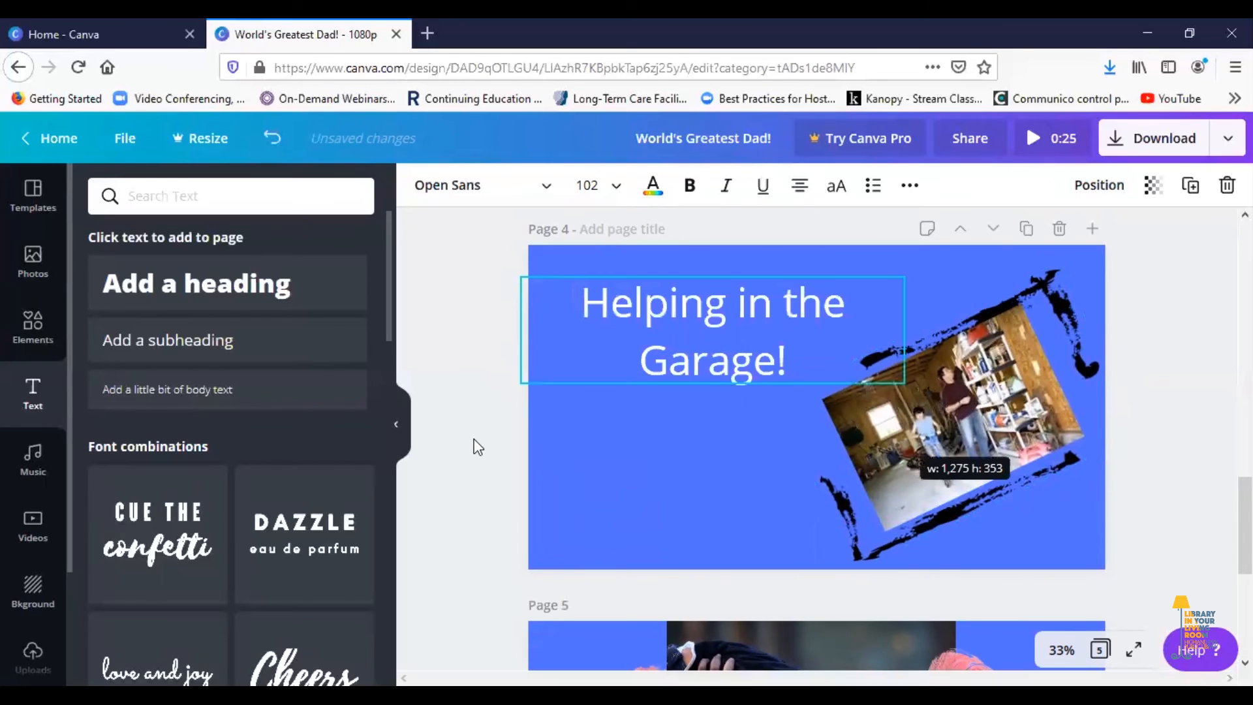
scroll(515, 350, "up", 5)
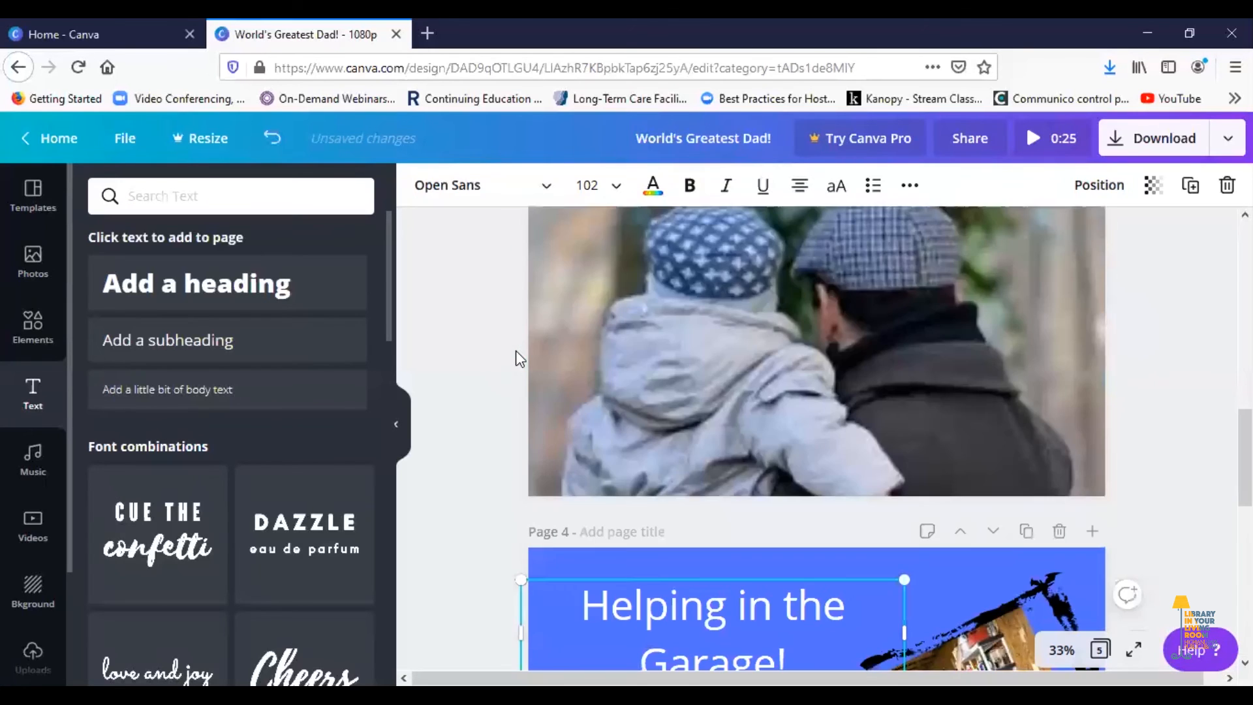
Look through all five pages of the design and play the full video preview from the first page.
scroll(515, 358, "up", 6)
scroll(515, 358, "up", 1)
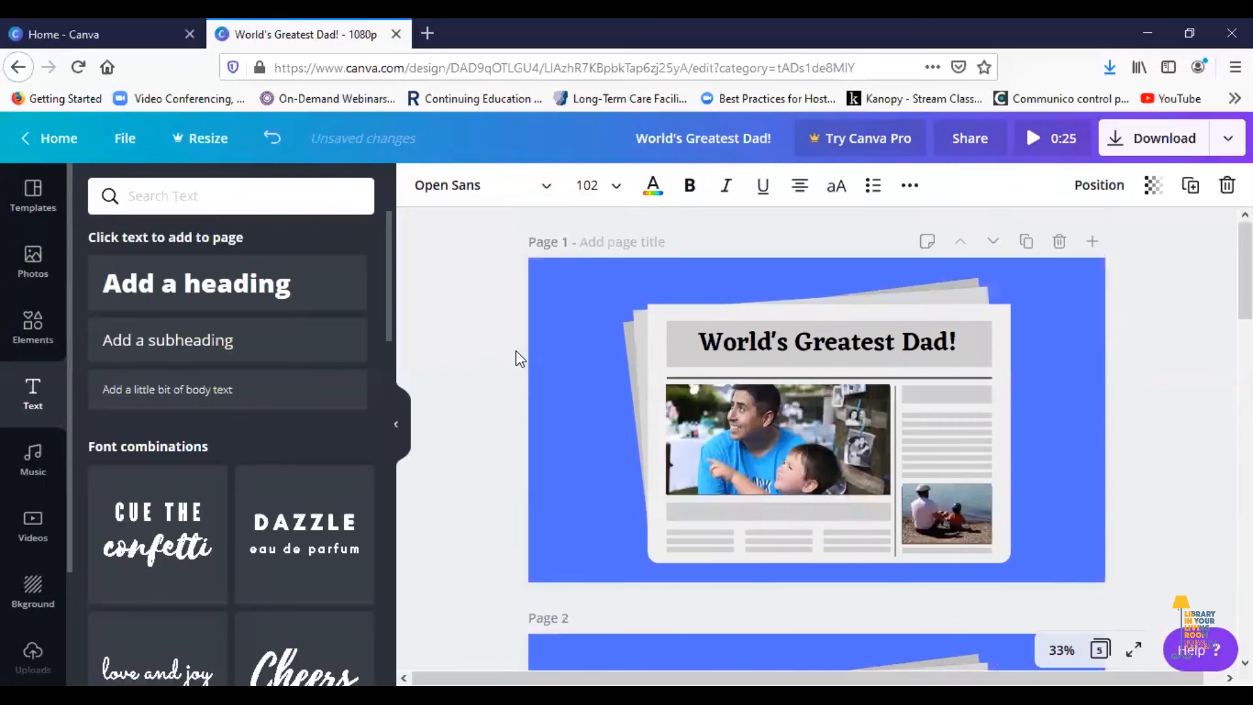
scroll(515, 350, "down", 10)
scroll(514, 351, "down", 10)
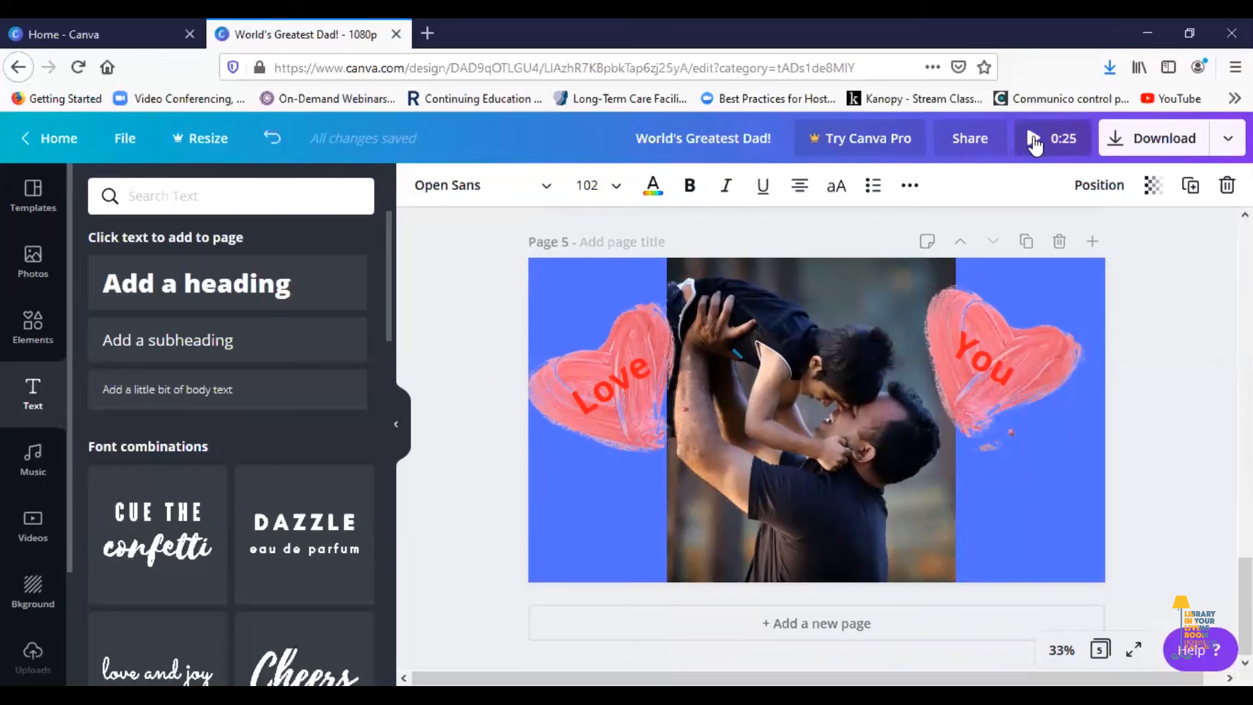
scroll(952, 371, "up", 8)
scroll(954, 365, "up", 10)
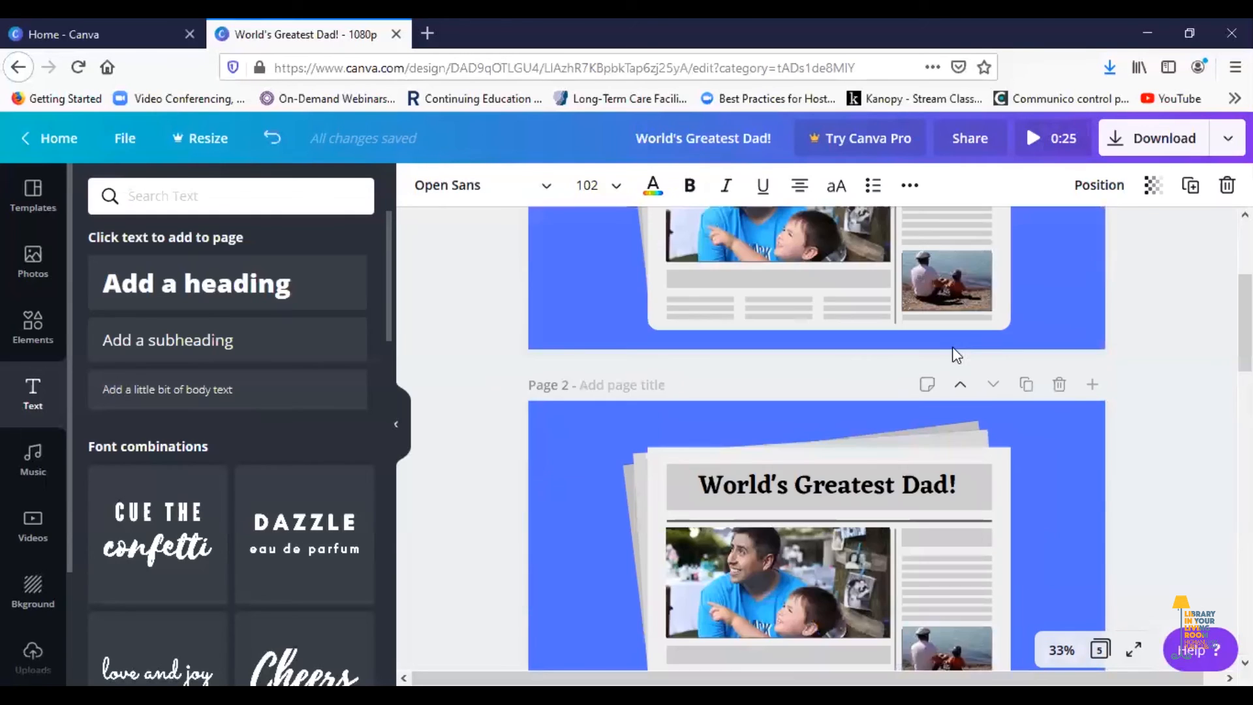
scroll(1076, 274, "up", 3)
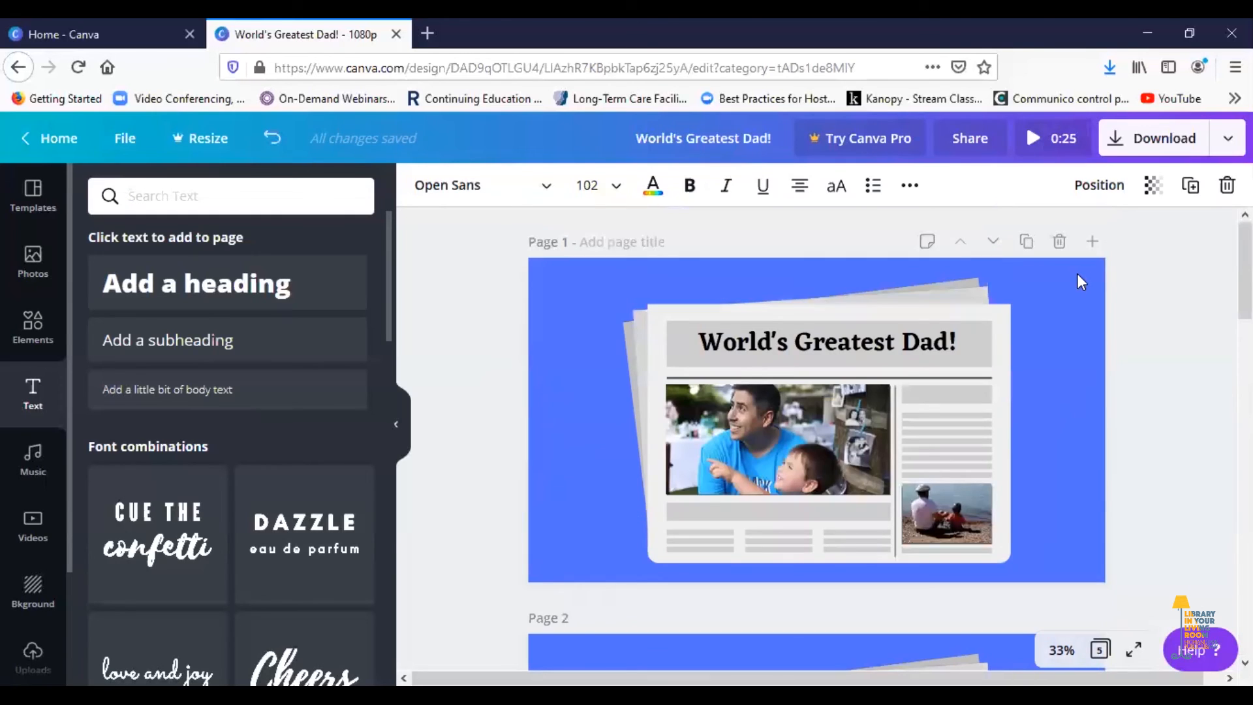
left_click(1035, 140)
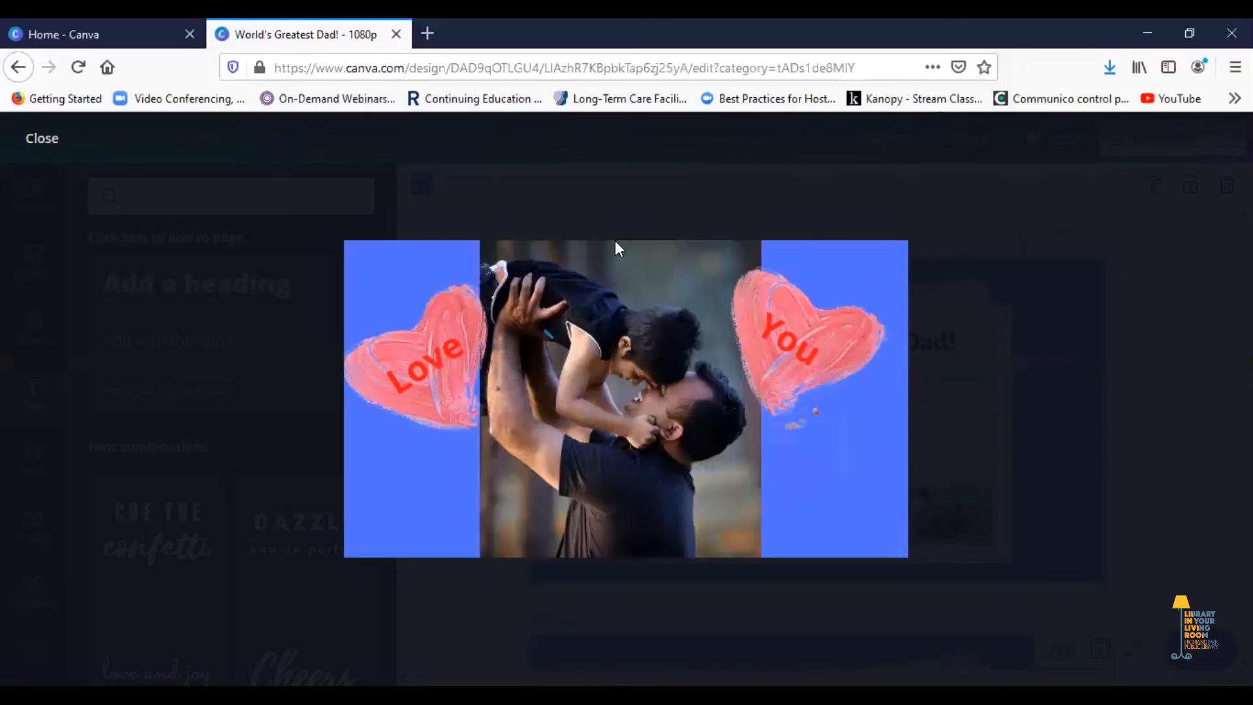
left_click(34, 151)
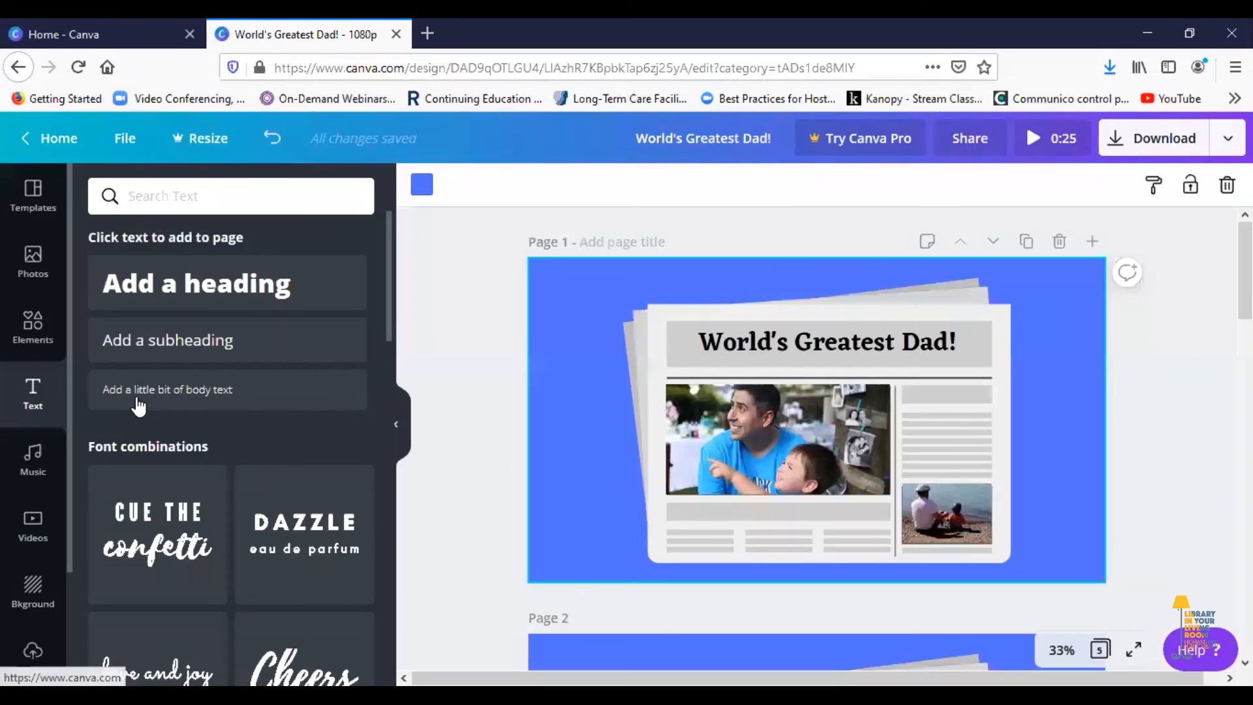
Add the free "Lovely Piano Song" track from the Piano music category to the design and preview the video with it.
left_click(27, 468)
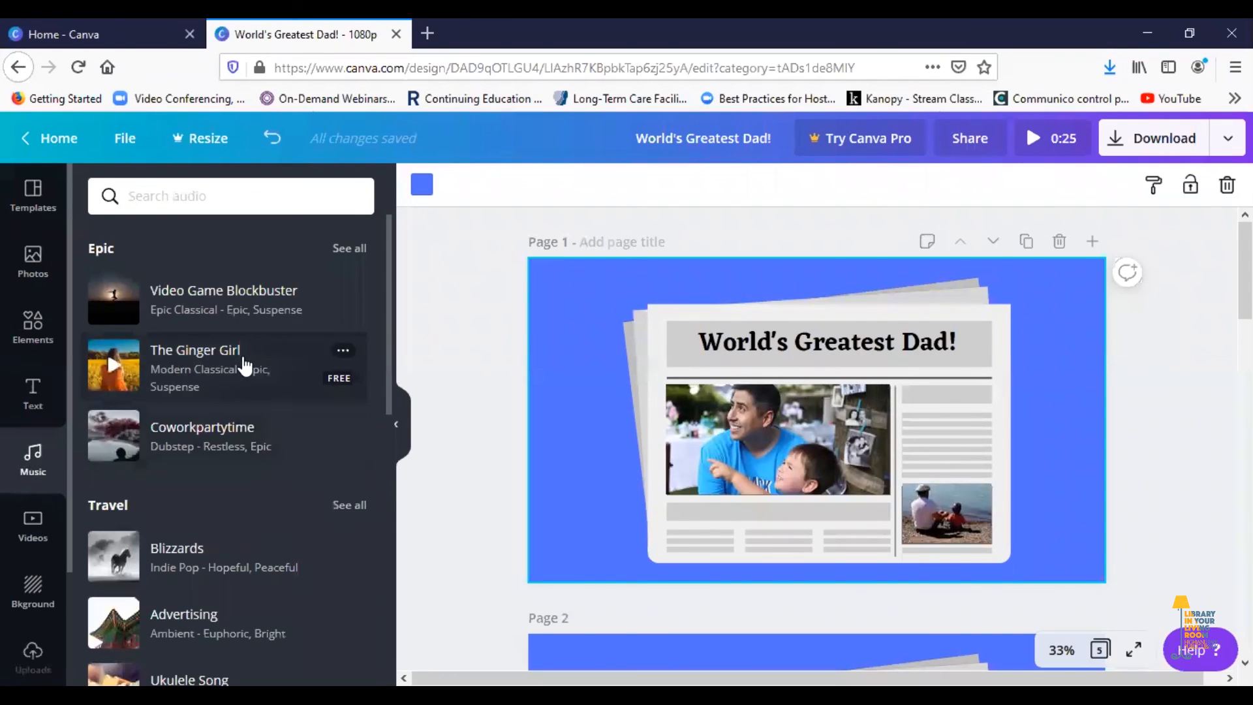
scroll(245, 365, "down", 10)
scroll(243, 360, "down", 2)
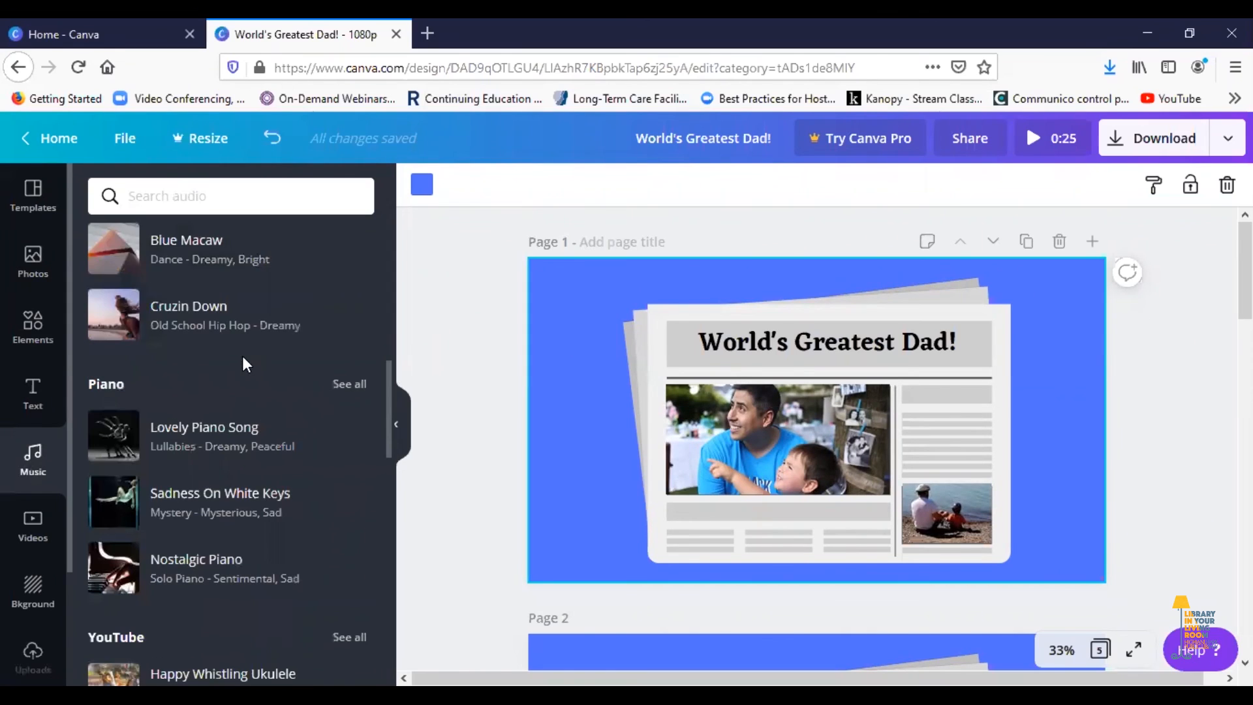
scroll(238, 391, "down", 3)
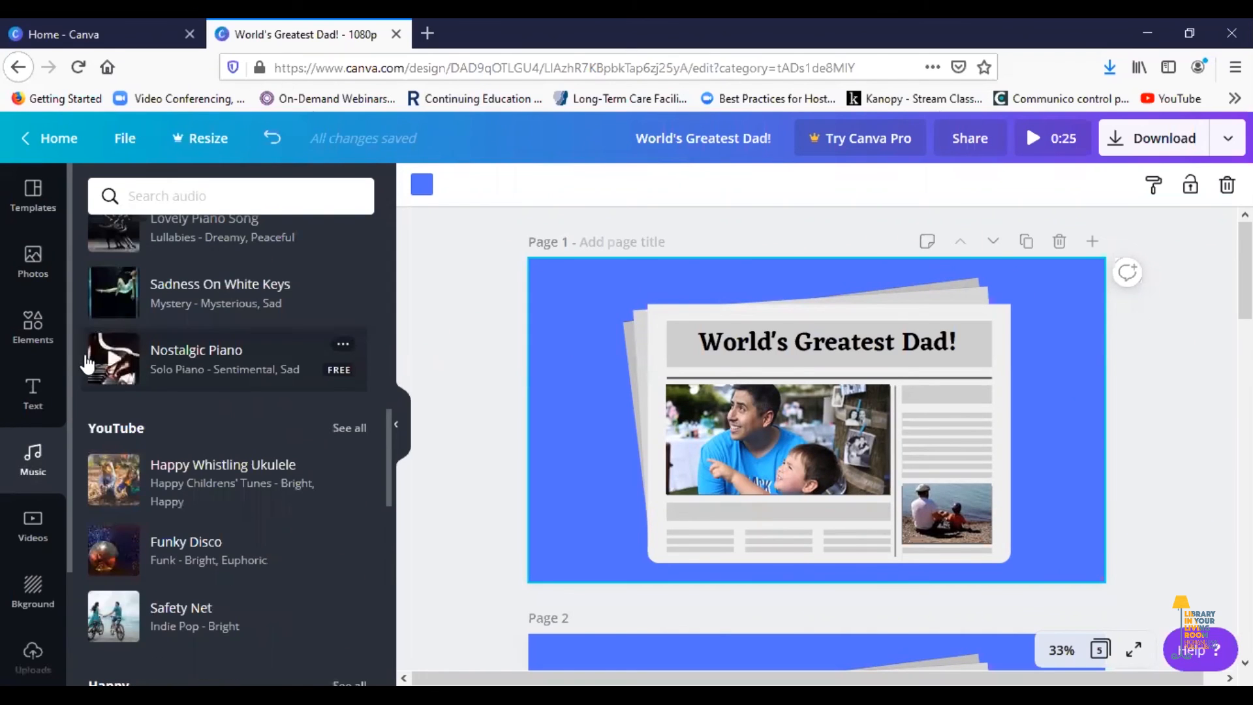
scroll(191, 425, "up", 3)
left_click(191, 425)
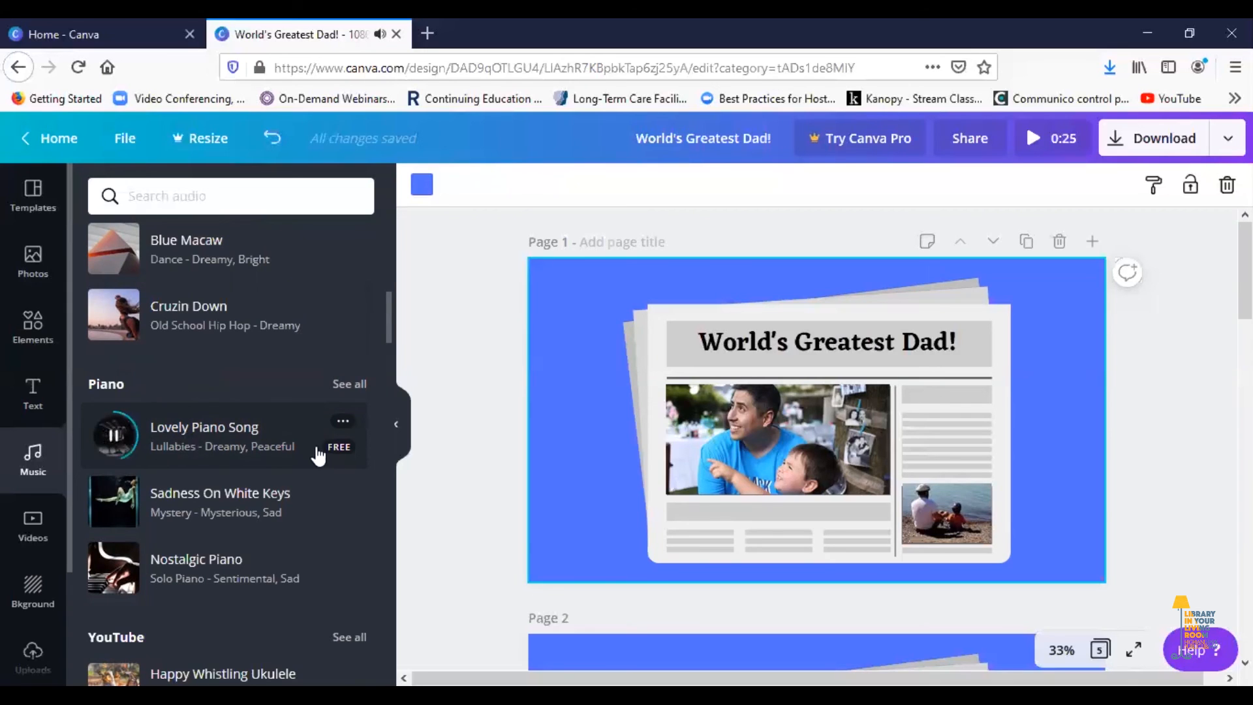
left_click_drag(318, 455, 506, 563)
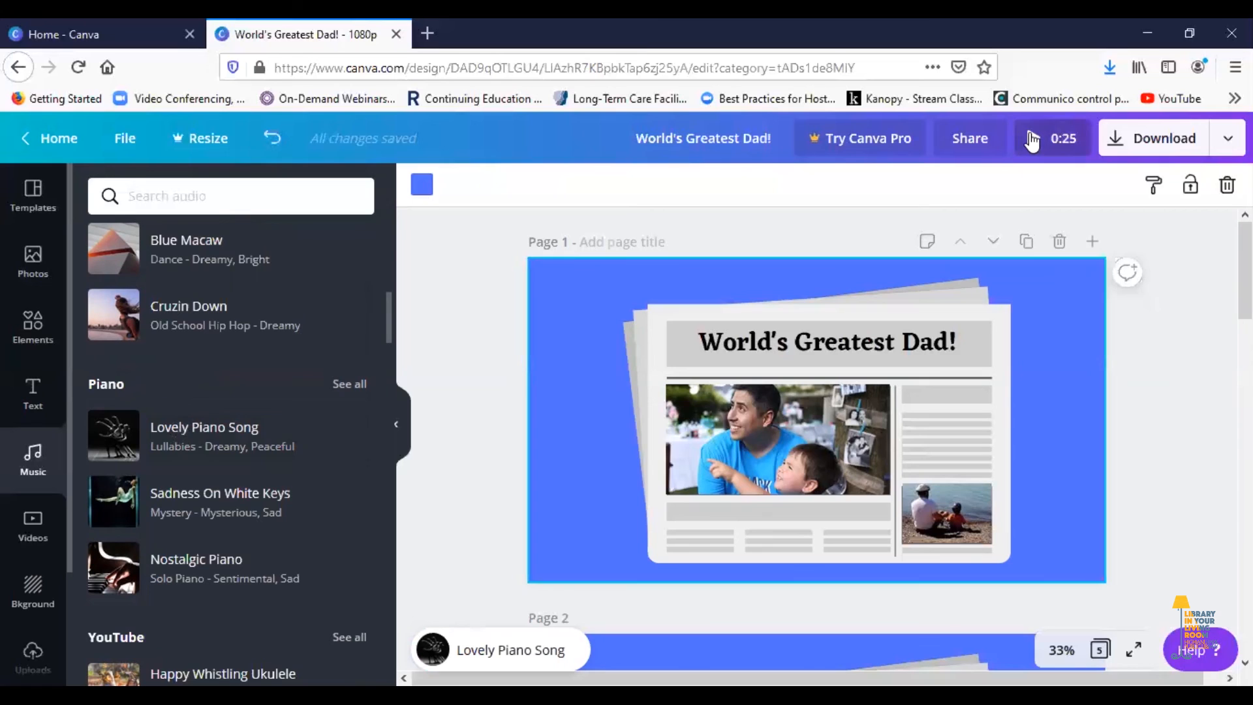
left_click(1031, 139)
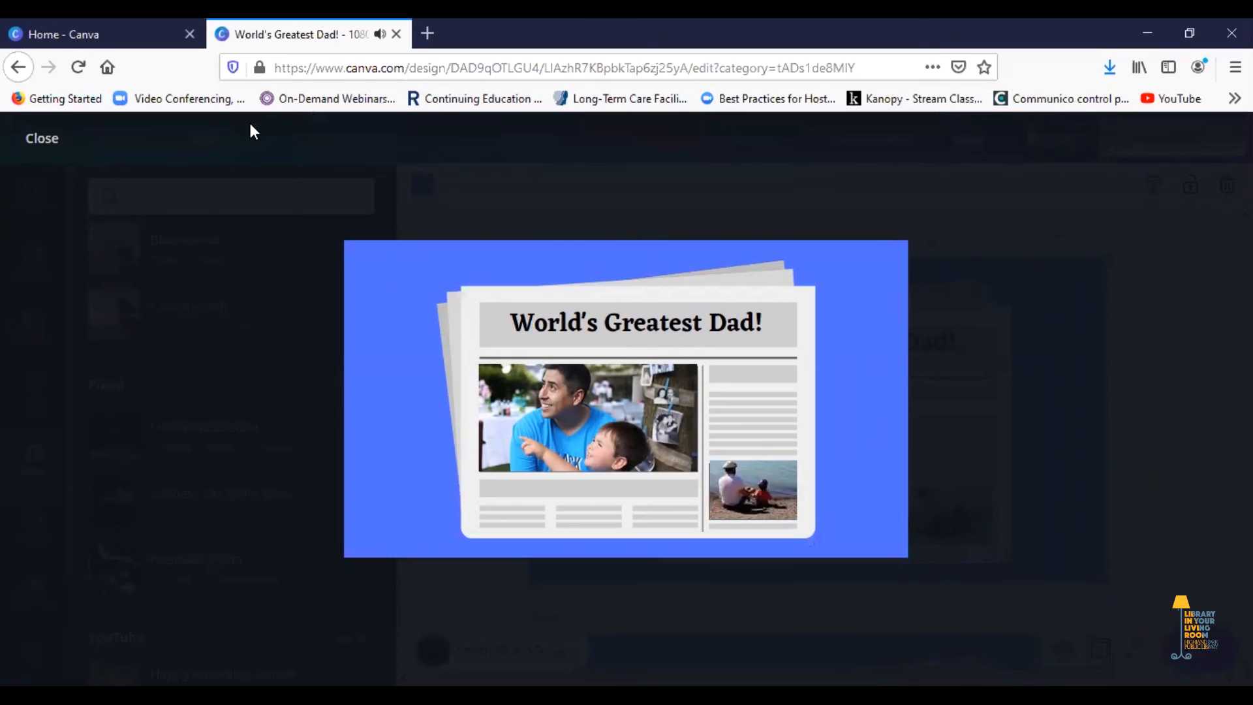
left_click(40, 140)
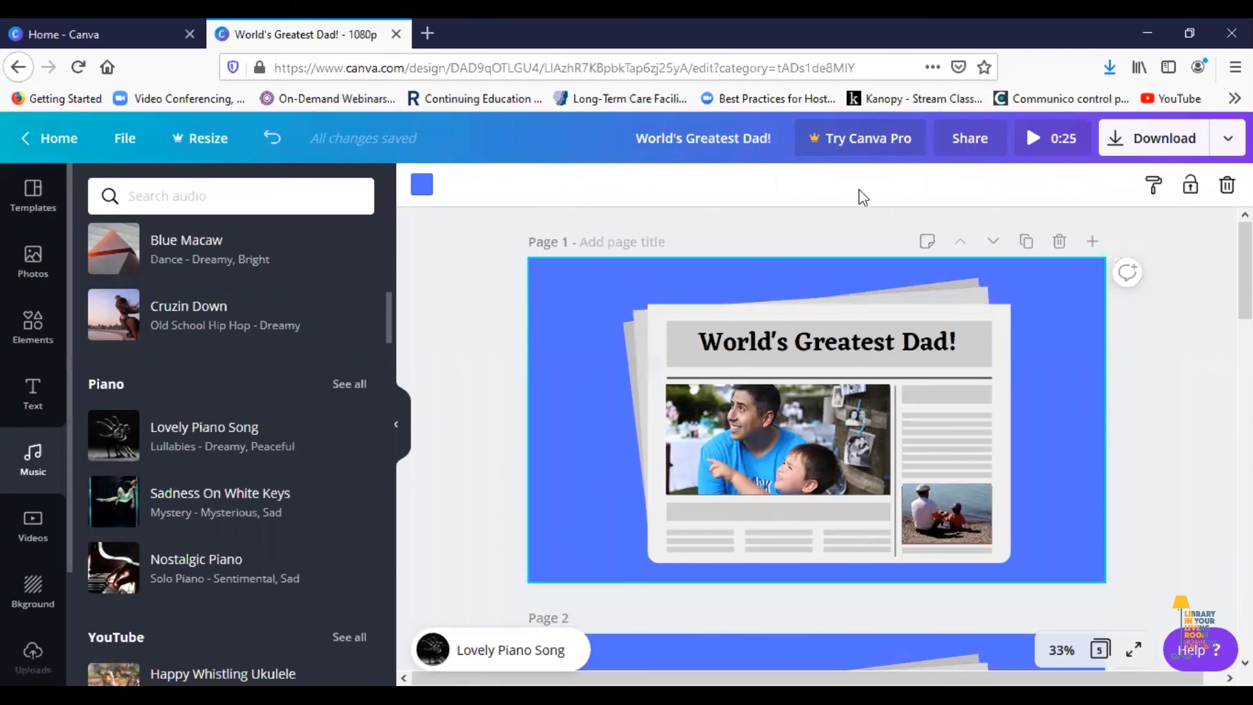
Download all 5 pages as a video, save the file "World's Greatest Dad!.mp4" and dismiss the Canva Pro trial offer.
left_click(1133, 141)
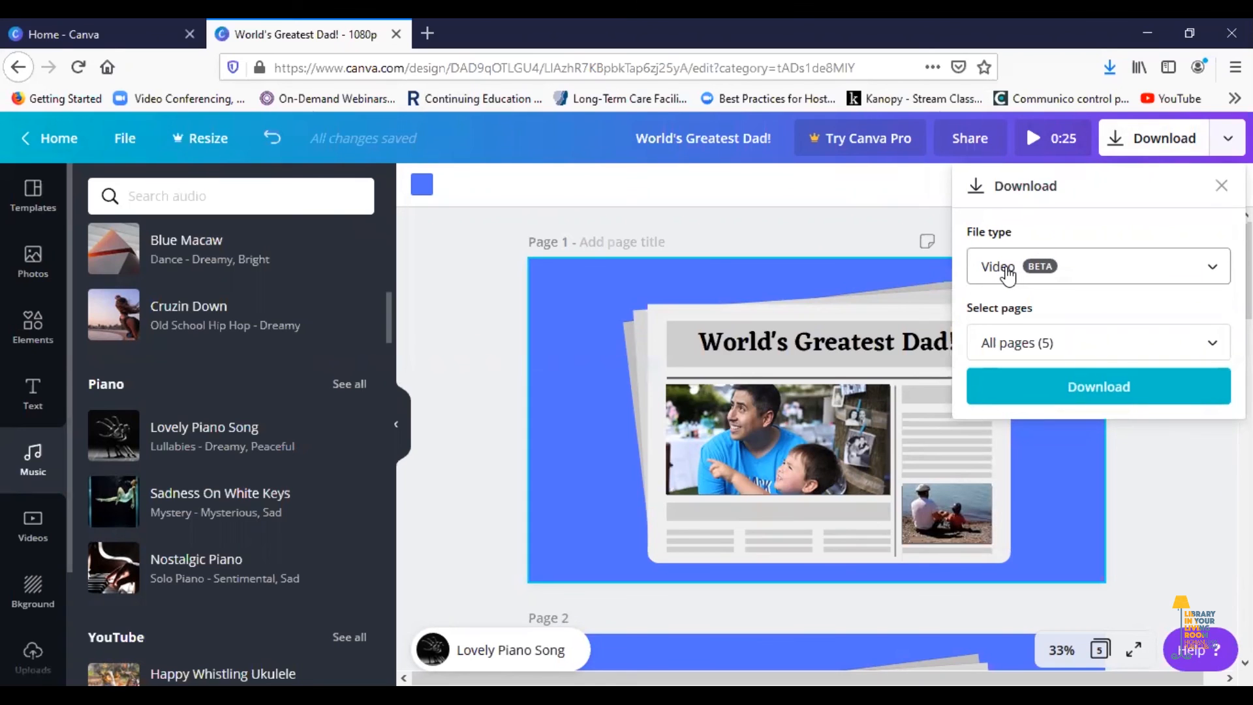
left_click(1097, 393)
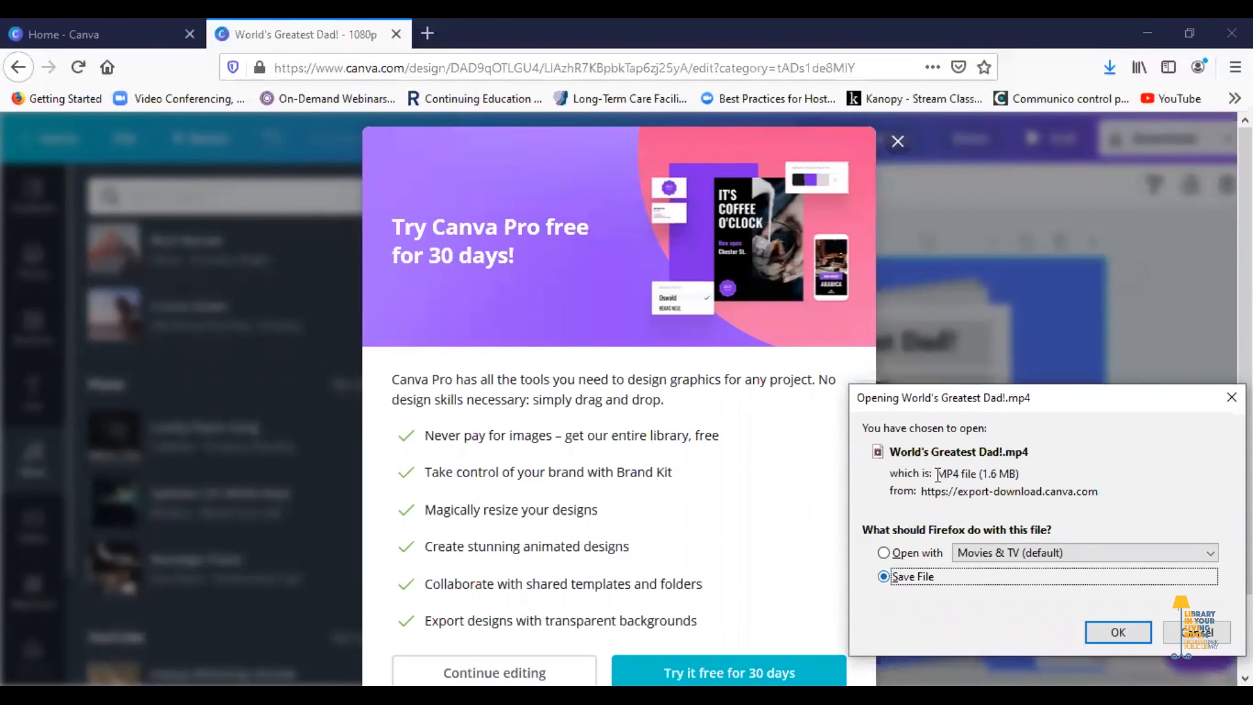
left_click(1118, 633)
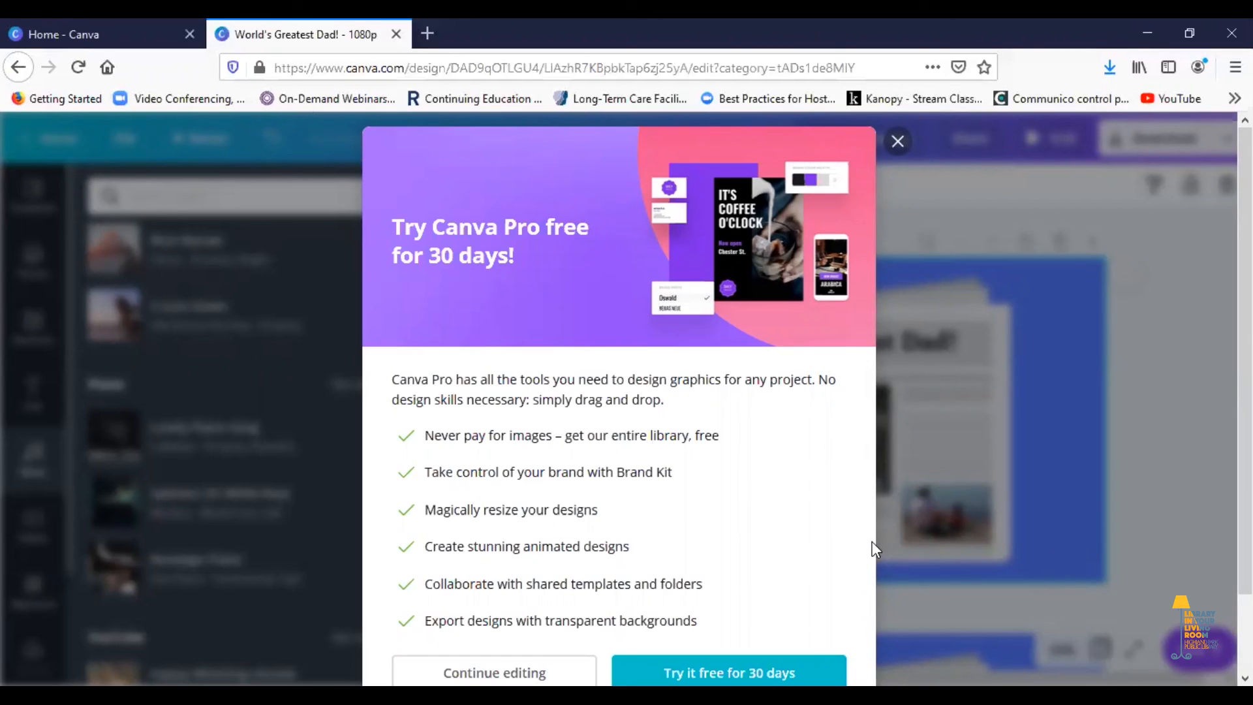
left_click(897, 142)
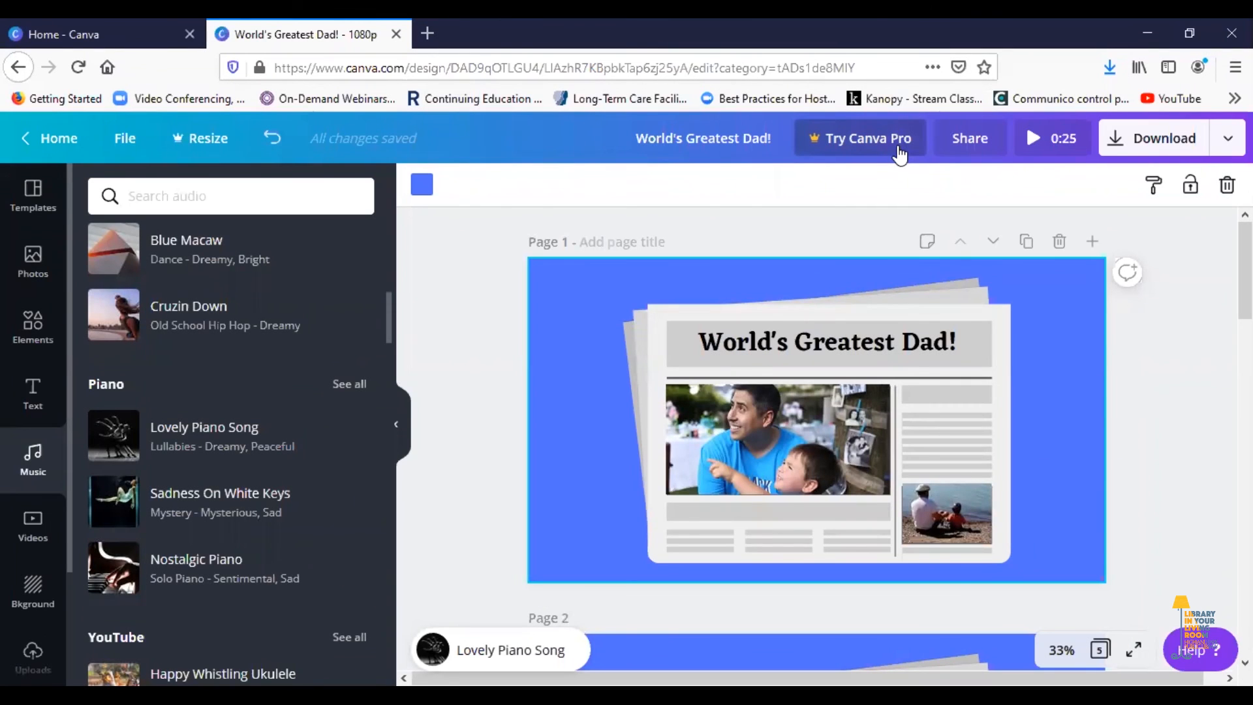